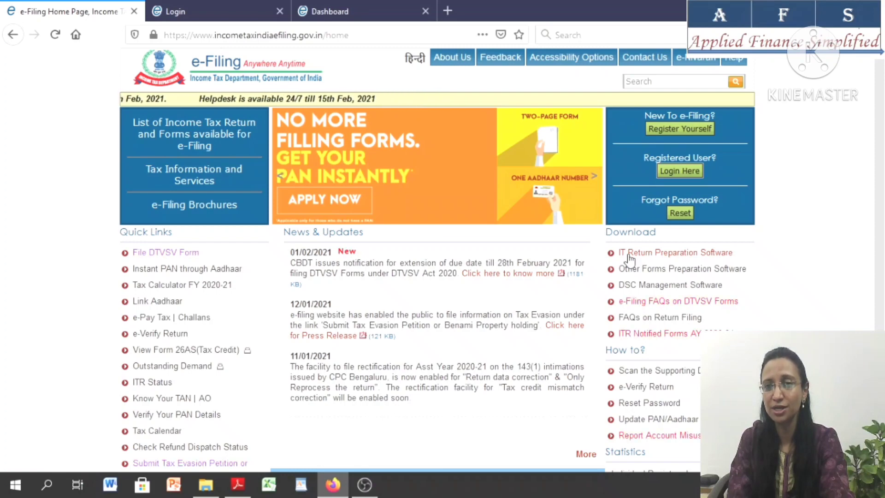
Open the IT Return Preparation Software downloads on the e-Filing site, then view the ITR 1 folder in File Explorer
{"action": "left_click", "coordinate": [629, 254]}
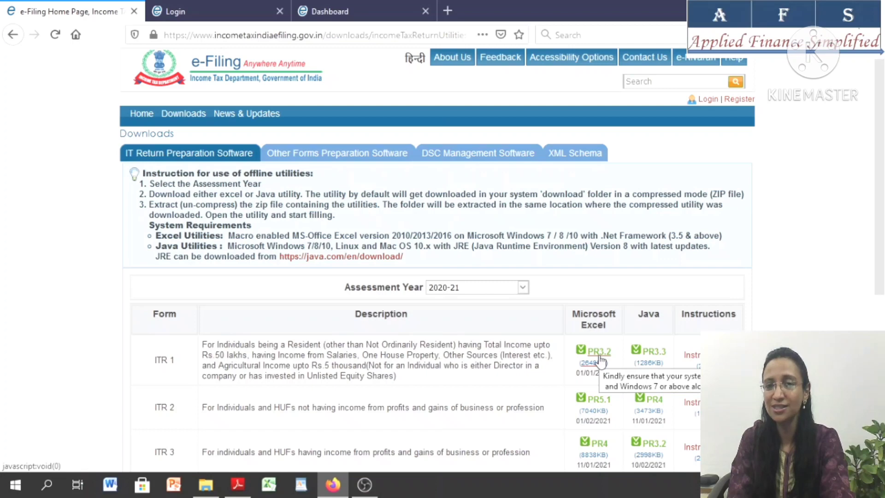
{"action": "left_click", "coordinate": [206, 491]}
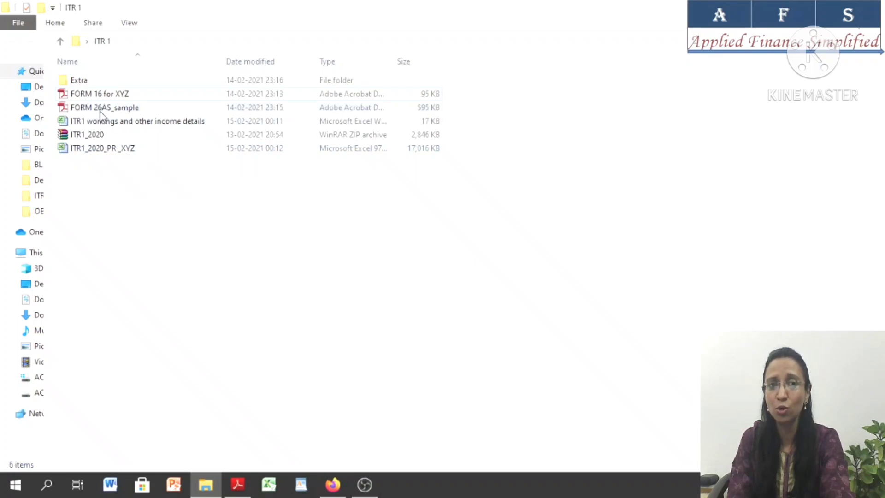
Switch back to Firefox and review the e-Filing login form's password and captcha fields, then the account Dashboard
{"action": "left_click", "coordinate": [333, 484]}
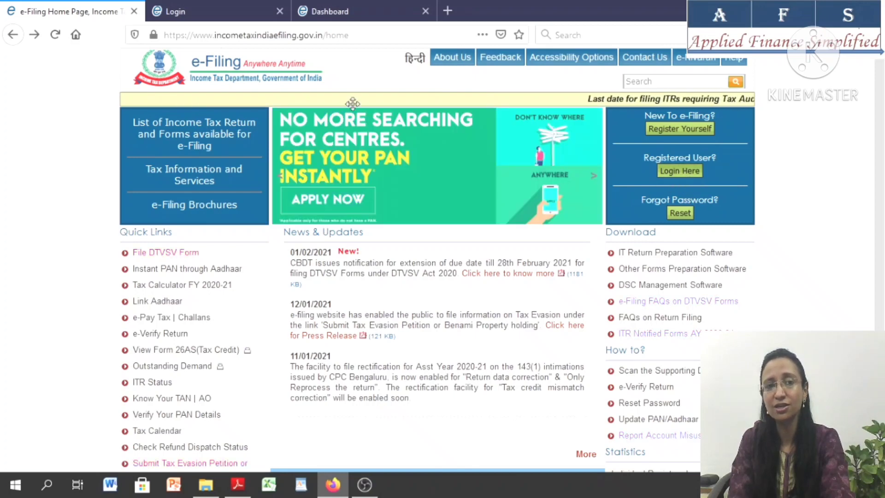
{"action": "left_click", "coordinate": [213, 4]}
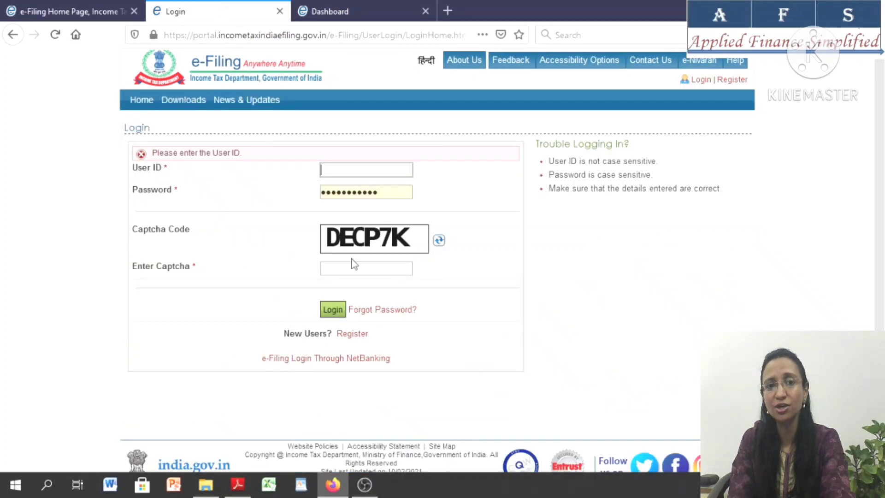
{"action": "left_click", "coordinate": [385, 191]}
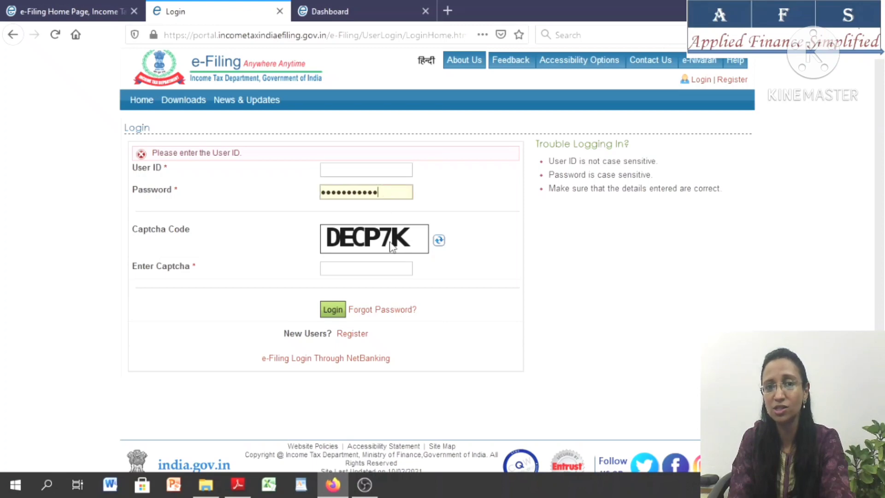
{"action": "left_click", "coordinate": [365, 269]}
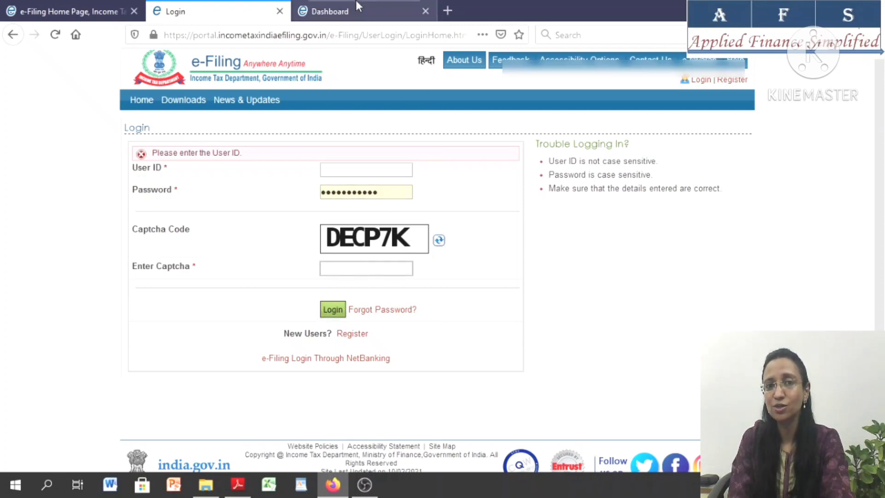
{"action": "left_click", "coordinate": [357, 7]}
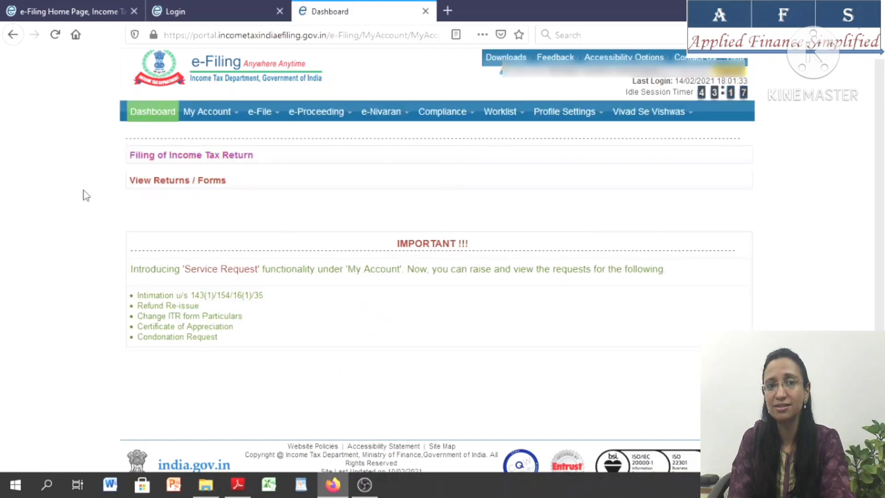
{"action": "mouse_move", "coordinate": [207, 112]}
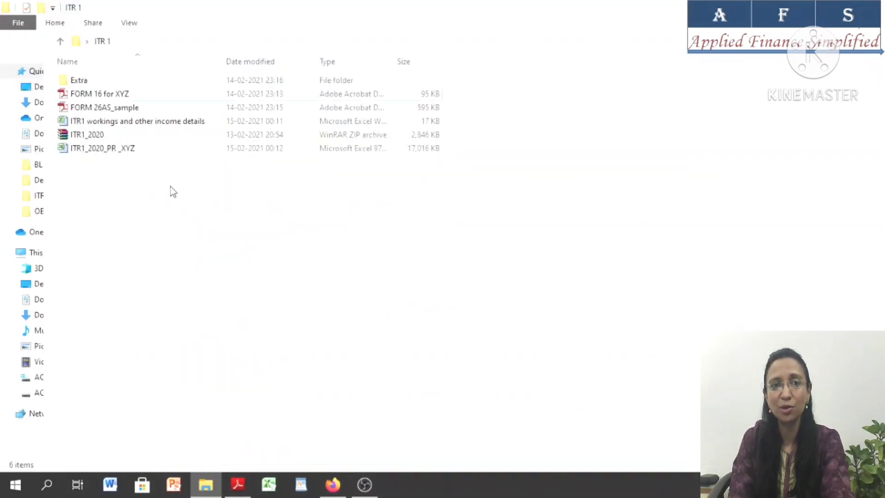
Open FORM 16 for XYZ from the ITR 1 folder in a maximized window and examine Part A's employer and employee details
{"action": "left_click", "coordinate": [114, 96]}
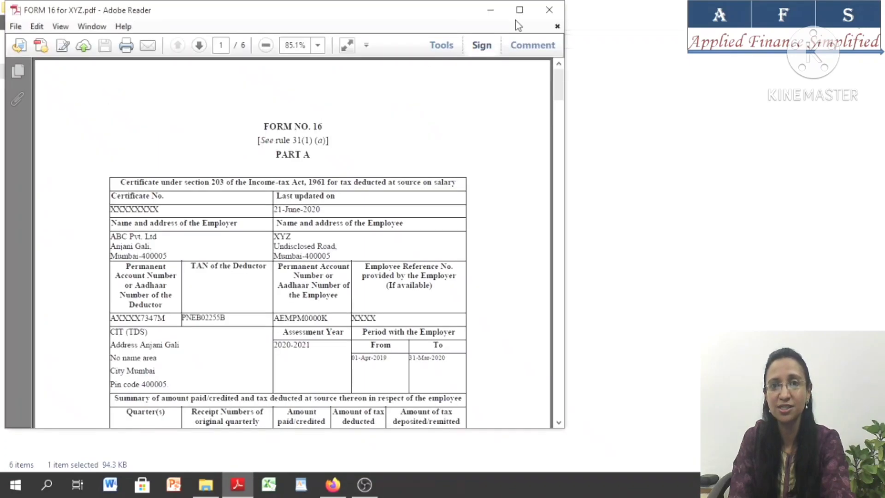
{"action": "left_click", "coordinate": [519, 11]}
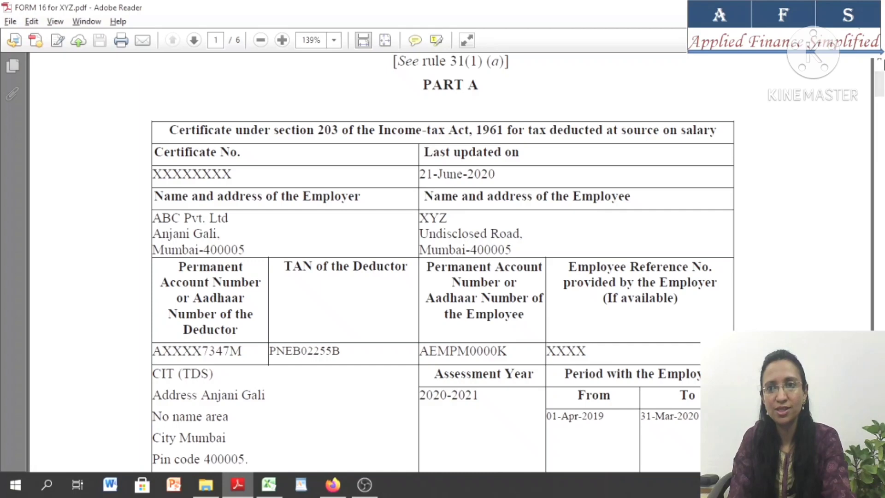
{"action": "scroll", "coordinate": [881, 64], "scroll_direction": "up", "scroll_amount": 3}
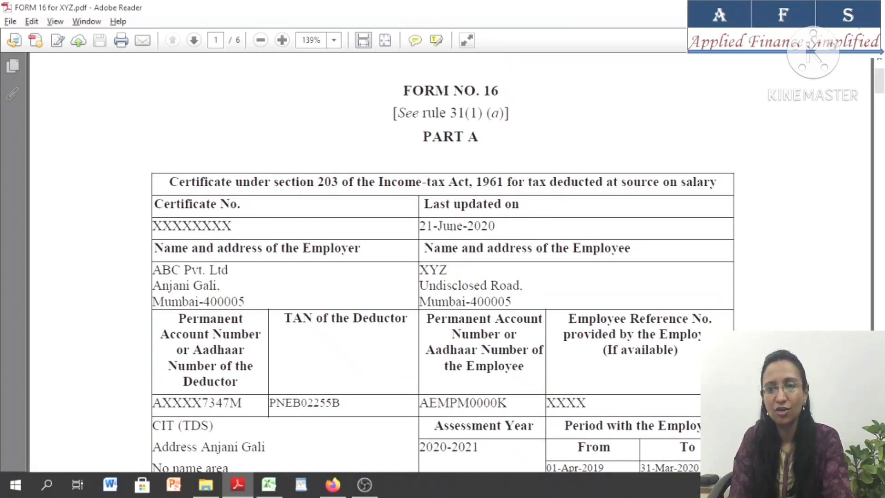
{"action": "scroll", "coordinate": [443, 273], "scroll_direction": "down", "scroll_amount": 5}
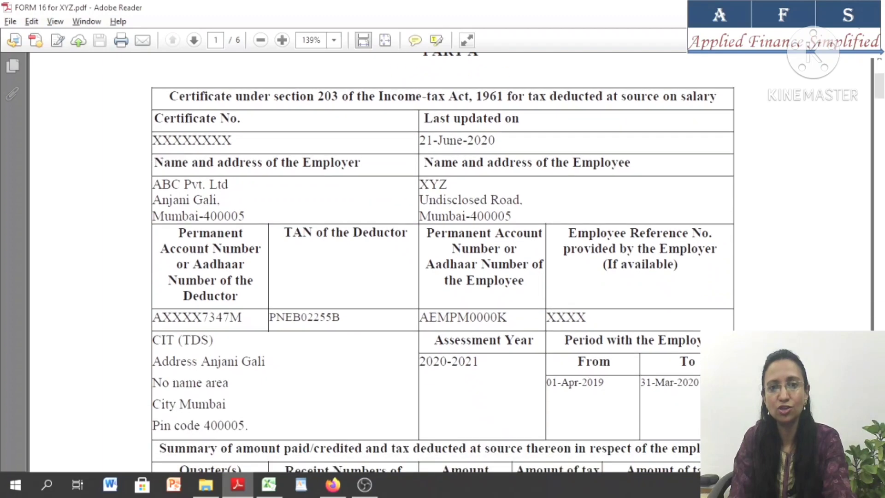
{"action": "scroll", "coordinate": [443, 261], "scroll_direction": "down", "scroll_amount": 4}
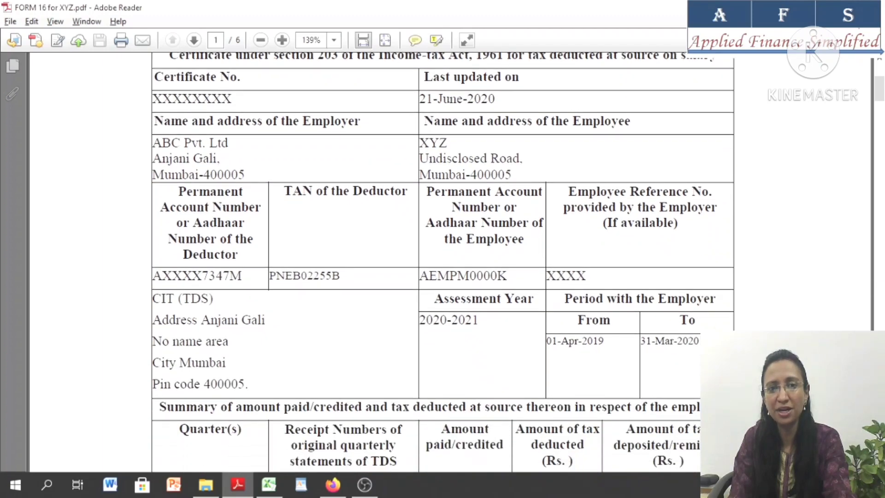
{"action": "scroll", "coordinate": [442, 262], "scroll_direction": "down", "scroll_amount": 2}
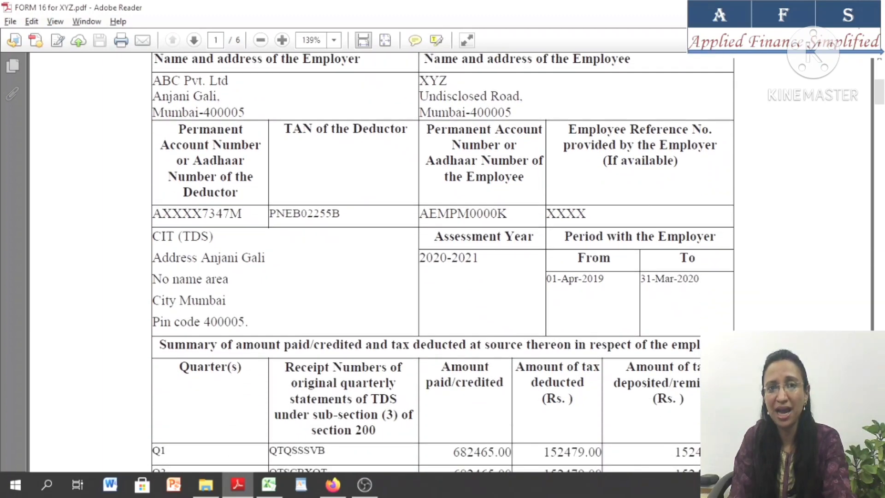
Examine Part A's quarterly summary, highlighting the totals for amount paid and tax deducted
{"action": "scroll", "coordinate": [442, 261], "scroll_direction": "down", "scroll_amount": 4}
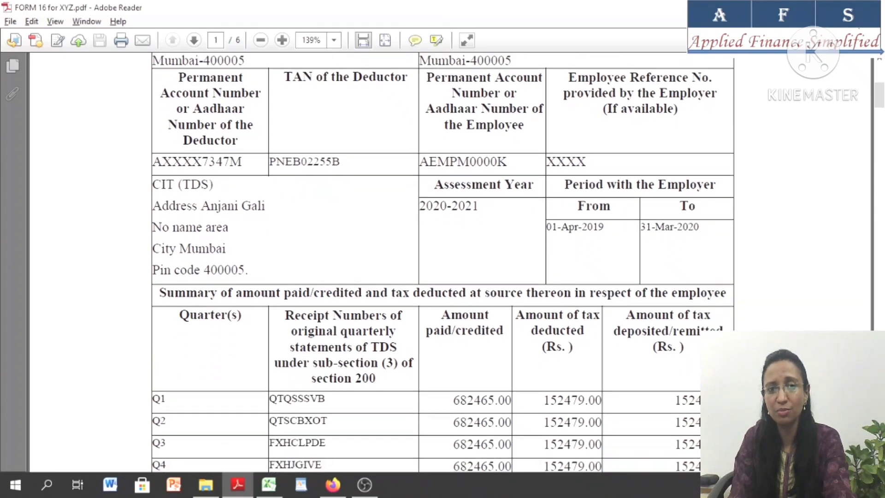
{"action": "scroll", "coordinate": [442, 261], "scroll_direction": "down", "scroll_amount": 6}
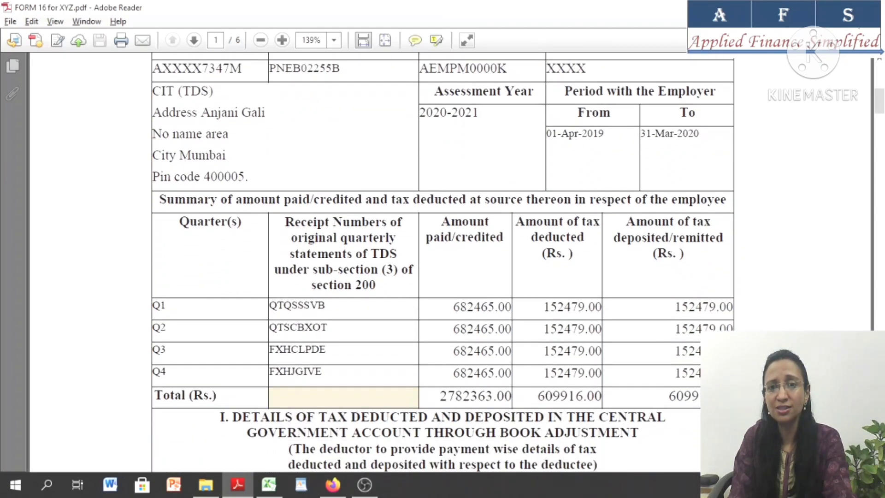
{"action": "scroll", "coordinate": [564, 341], "scroll_direction": "down", "scroll_amount": 4}
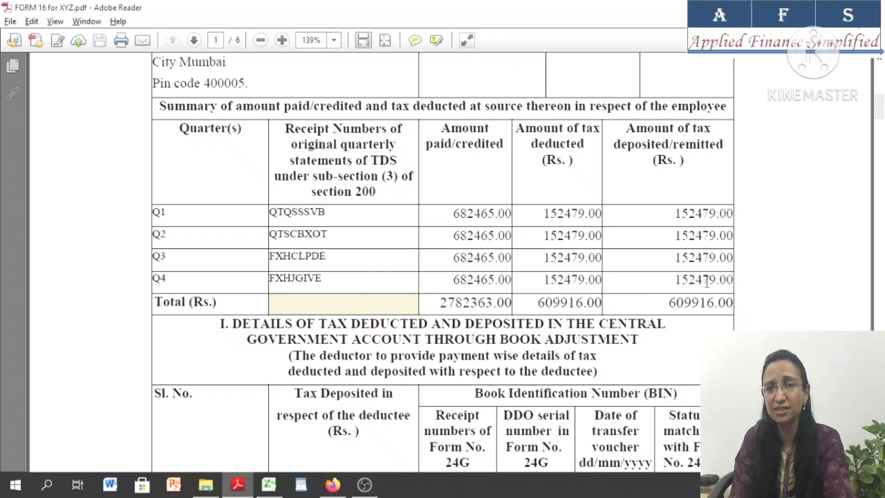
{"action": "left_click_drag", "start_coordinate": [449, 305], "coordinate": [493, 304]}
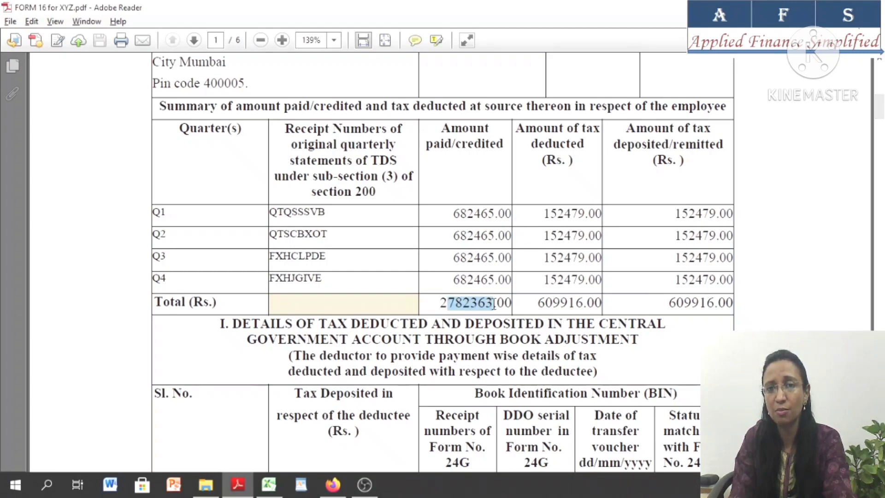
{"action": "left_click_drag", "start_coordinate": [556, 304], "coordinate": [614, 299]}
{"action": "left_click", "coordinate": [673, 318]}
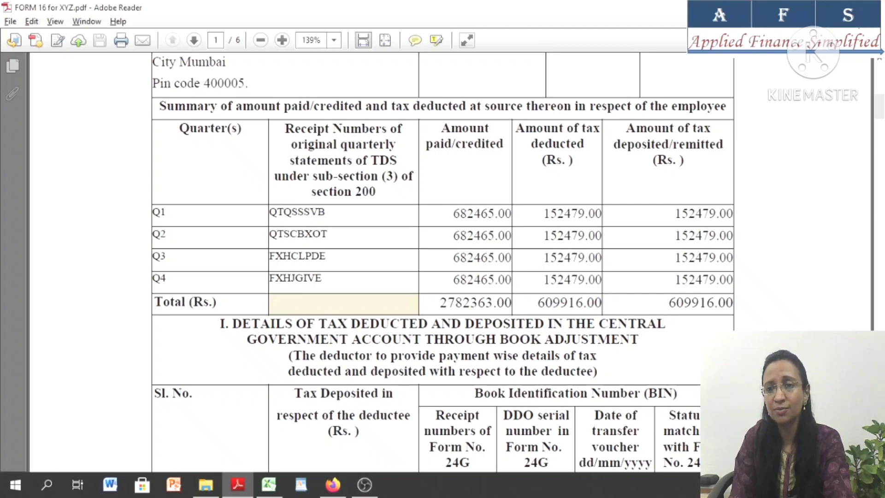
Examine the gross salary section in Part B of Form 16, highlighting salary, perquisites and profits in lieu of salary
{"action": "scroll", "coordinate": [666, 325], "scroll_direction": "down", "scroll_amount": 5}
{"action": "scroll", "coordinate": [450, 262], "scroll_direction": "down", "scroll_amount": 5}
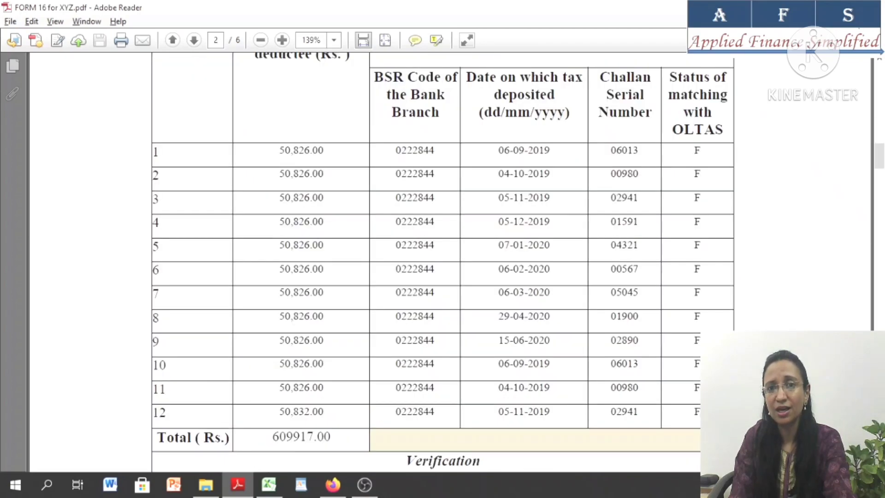
{"action": "scroll", "coordinate": [449, 263], "scroll_direction": "down", "scroll_amount": 5}
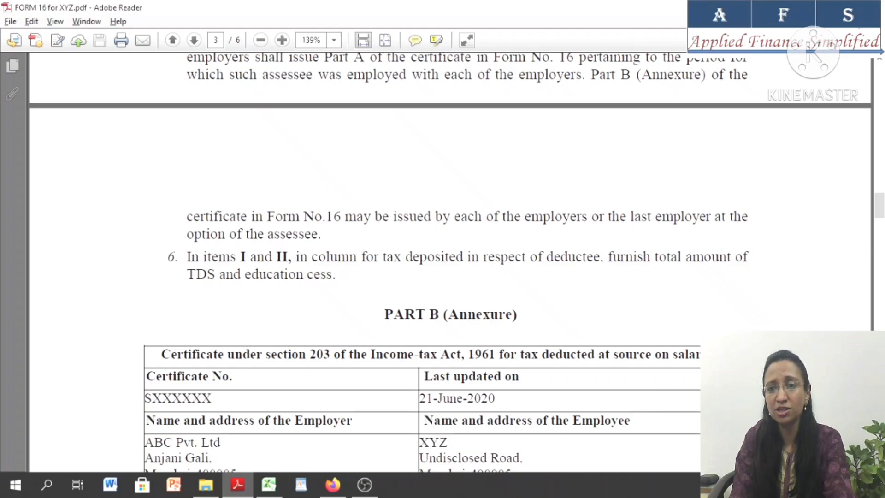
{"action": "scroll", "coordinate": [450, 262], "scroll_direction": "down", "scroll_amount": 5}
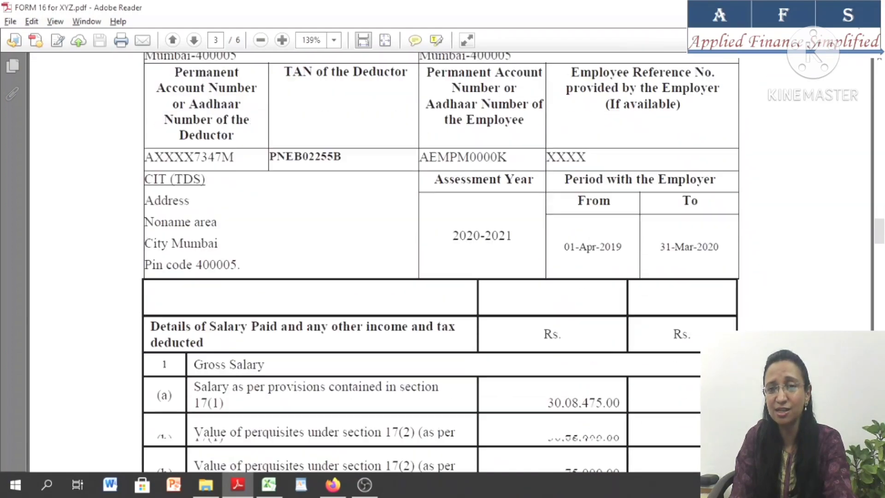
{"action": "scroll", "coordinate": [440, 261], "scroll_direction": "down", "scroll_amount": 3}
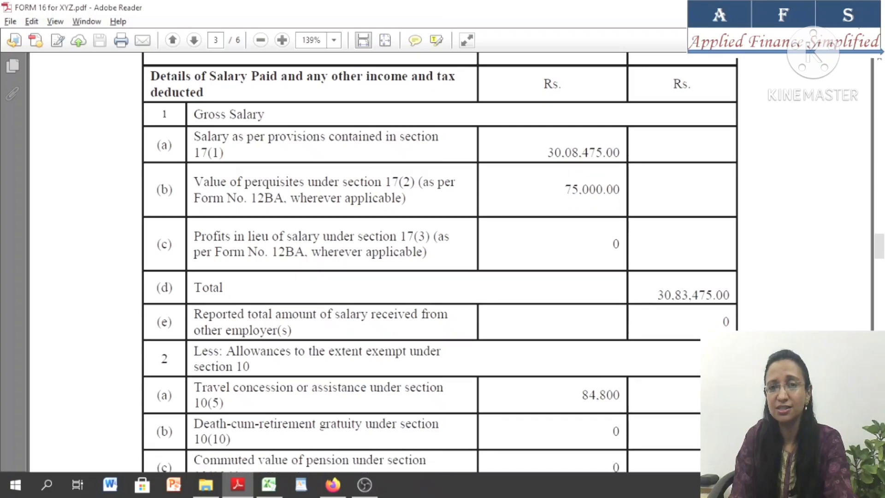
{"action": "scroll", "coordinate": [419, 281], "scroll_direction": "down", "scroll_amount": 1}
{"action": "left_click_drag", "start_coordinate": [206, 122], "coordinate": [284, 129]}
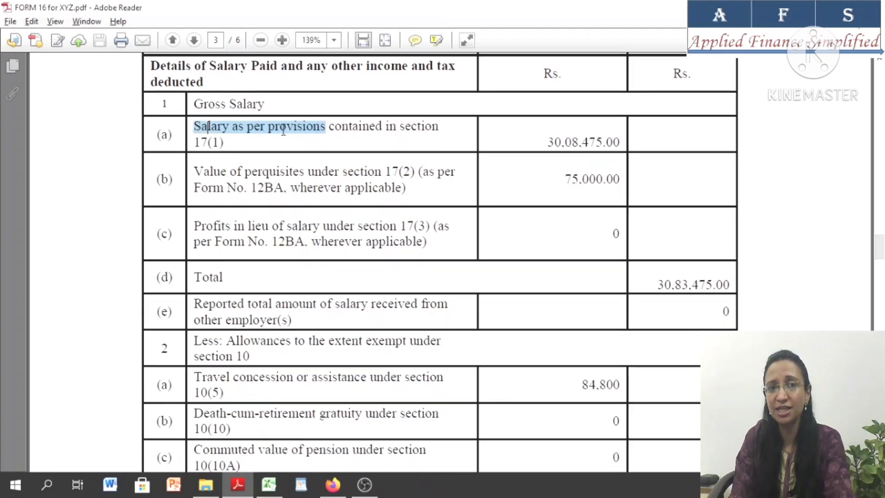
{"action": "left_click_drag", "start_coordinate": [210, 170], "coordinate": [268, 171]}
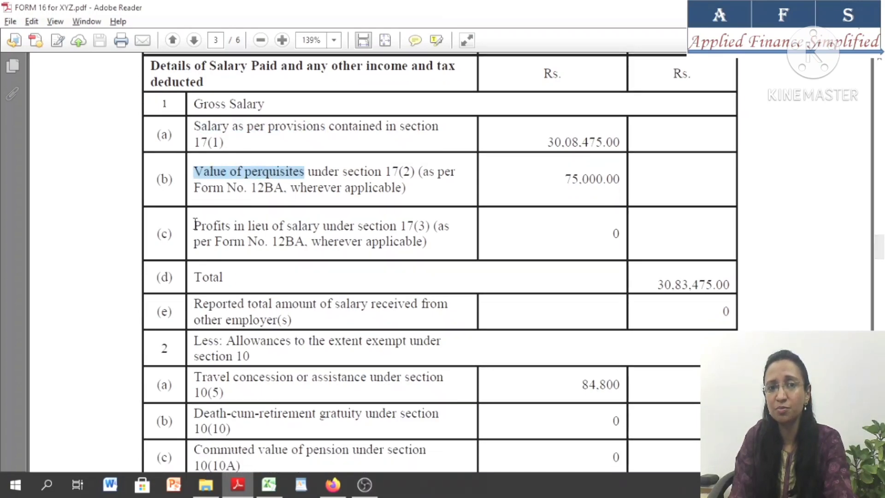
{"action": "left_click_drag", "start_coordinate": [194, 225], "coordinate": [319, 226]}
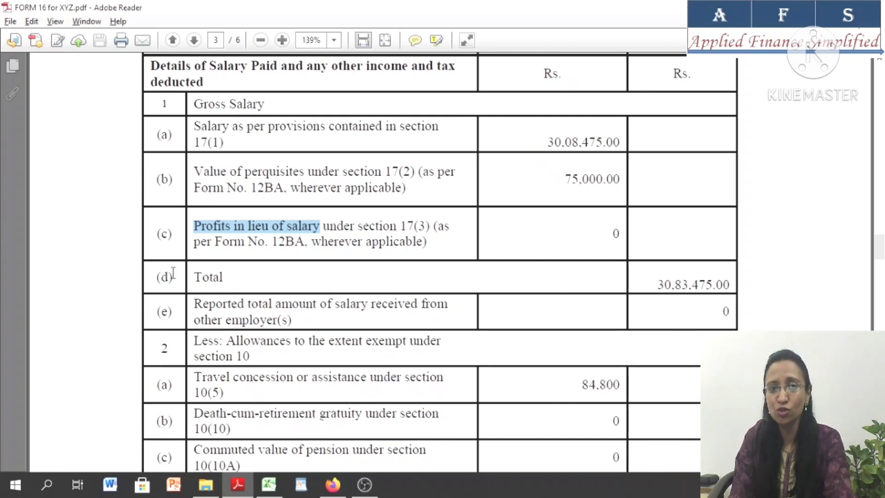
{"action": "key", "text": "Right"}
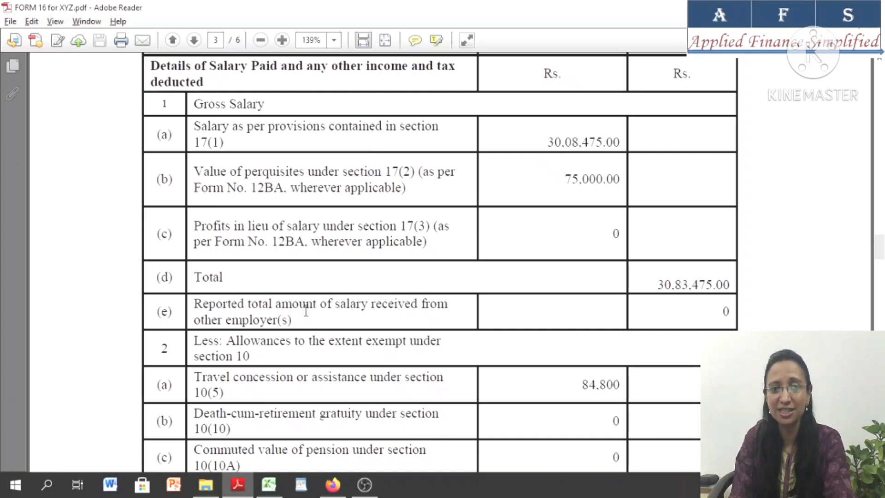
Open the ITR1_2020_PR _XYZ workbook from the ITR 1 folder and dismiss the utility's data entry notice
{"action": "left_click", "coordinate": [211, 491]}
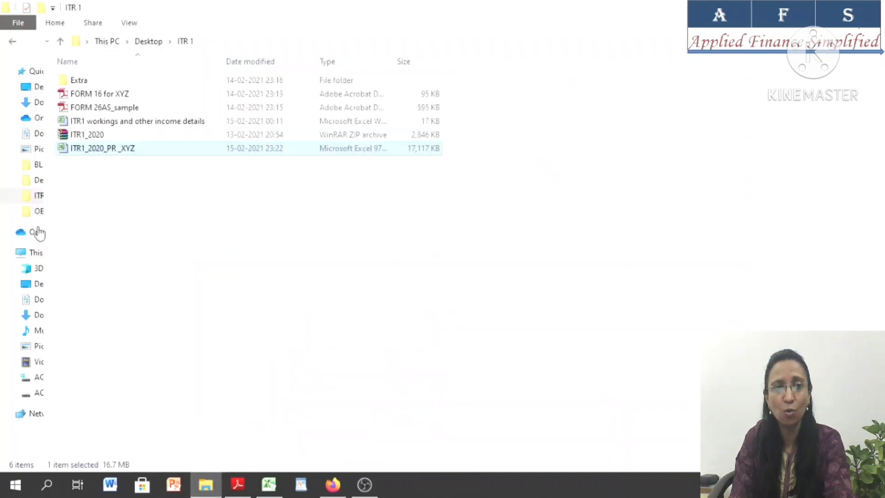
{"action": "double_click", "coordinate": [112, 152]}
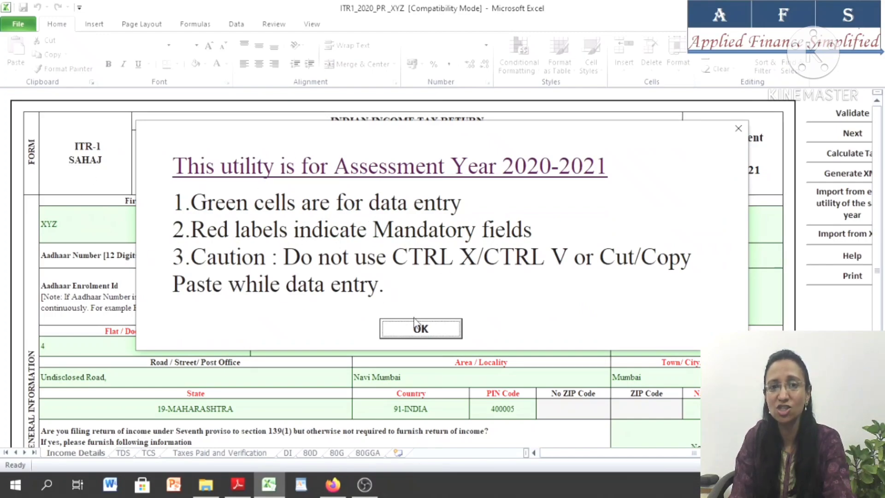
{"action": "left_click", "coordinate": [420, 329]}
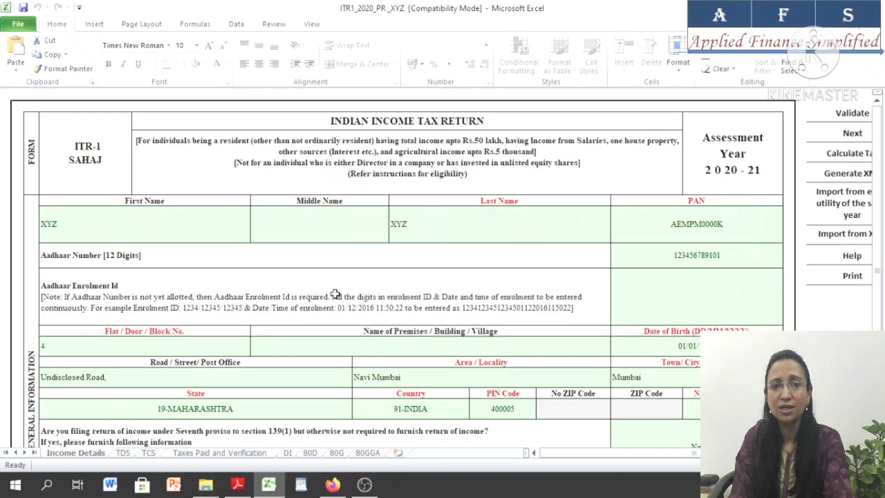
Display the Macro Settings in Excel's Trust Center to check how macros are handled
{"action": "left_click", "coordinate": [12, 28]}
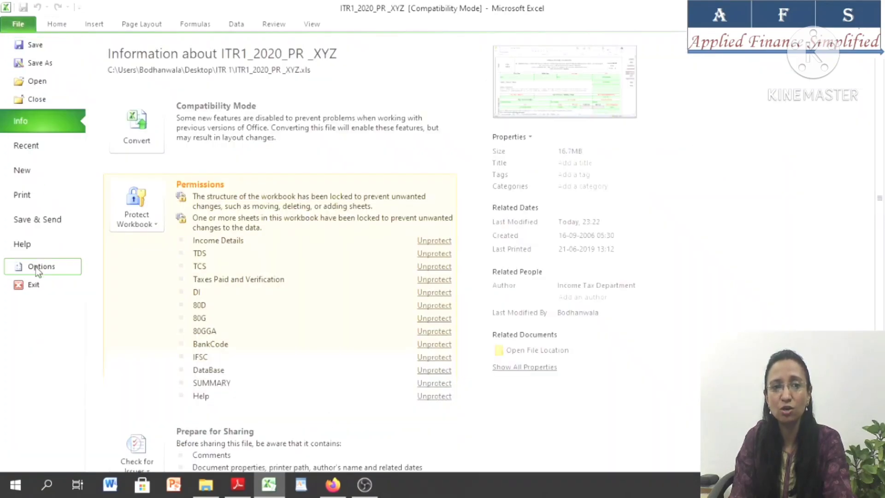
{"action": "key", "text": "Escape"}
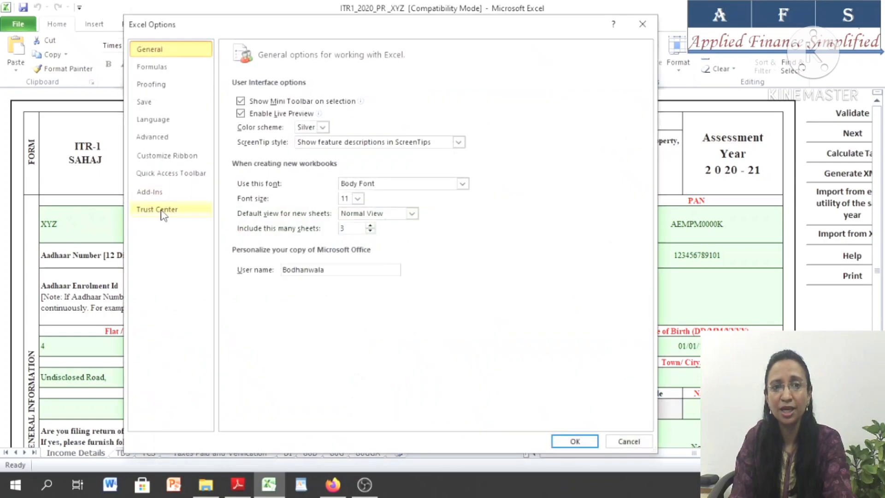
{"action": "left_click", "coordinate": [159, 212]}
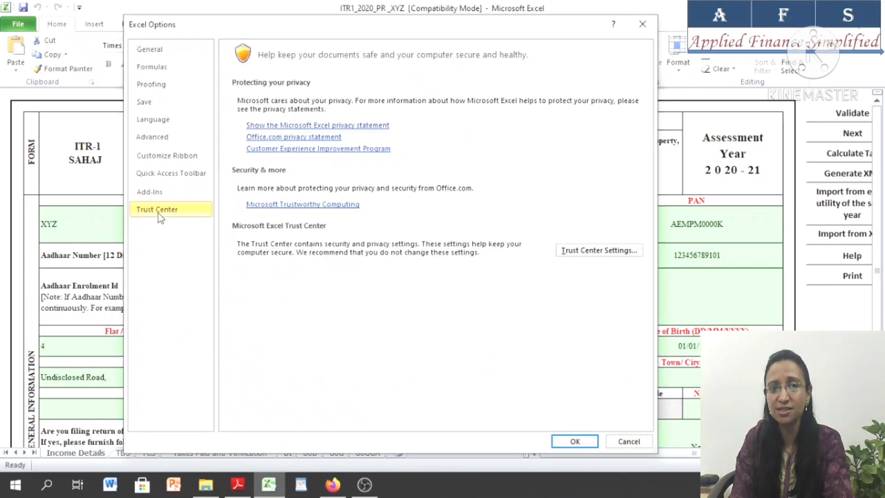
{"action": "left_click", "coordinate": [604, 257]}
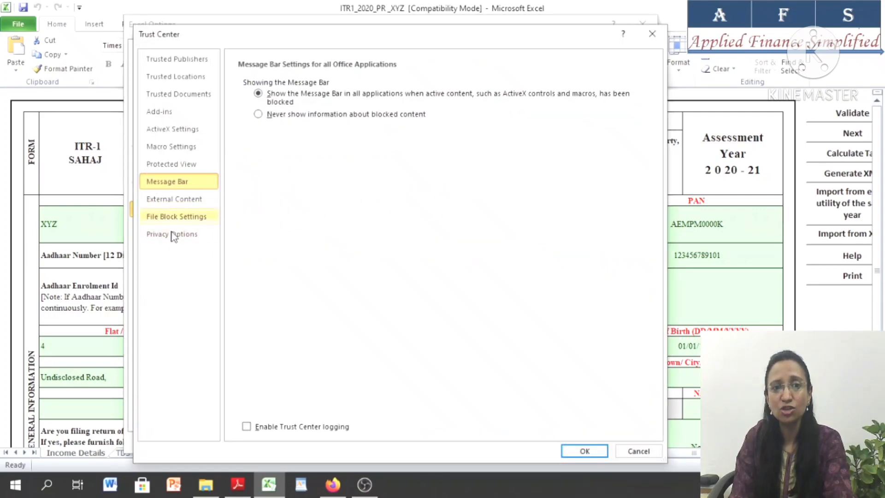
{"action": "left_click", "coordinate": [179, 147]}
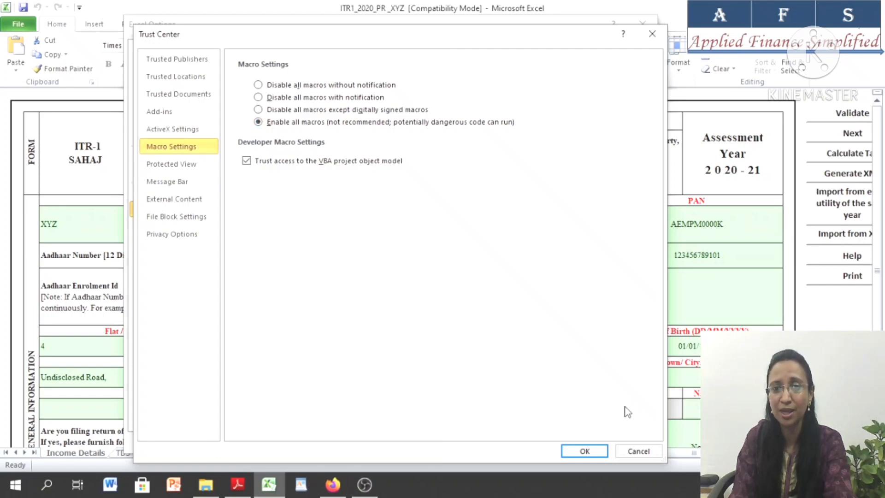
Confirm the Macro Settings with all macros enabled and close Excel Options
{"action": "left_click", "coordinate": [584, 452]}
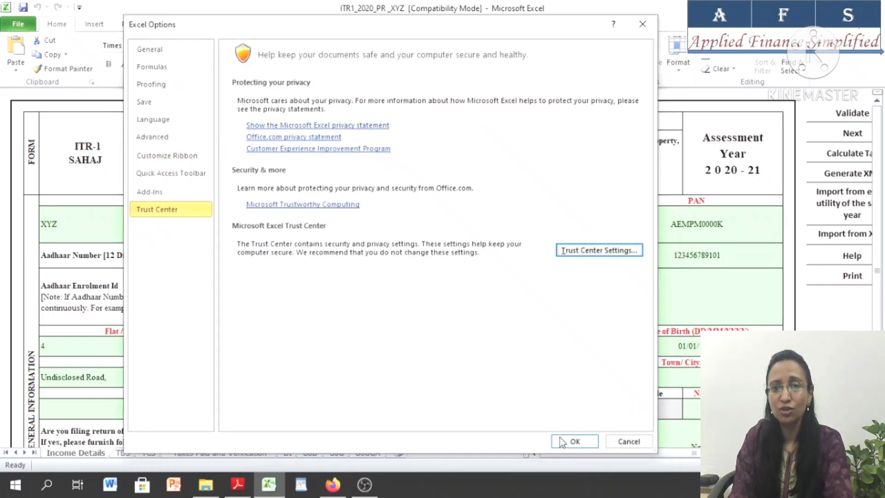
{"action": "left_click", "coordinate": [574, 441]}
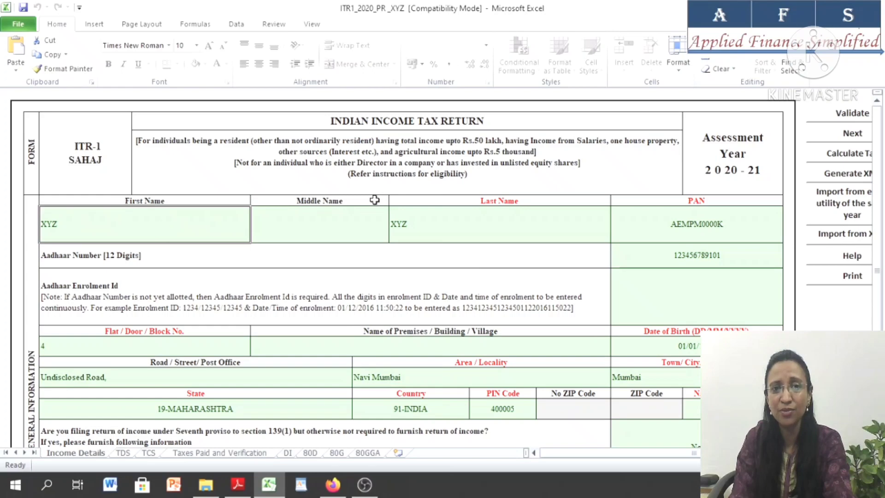
Review the name, PAN, Aadhaar number, address and date of birth fields in Part A General Information
{"action": "left_click", "coordinate": [341, 226]}
{"action": "left_click", "coordinate": [503, 221]}
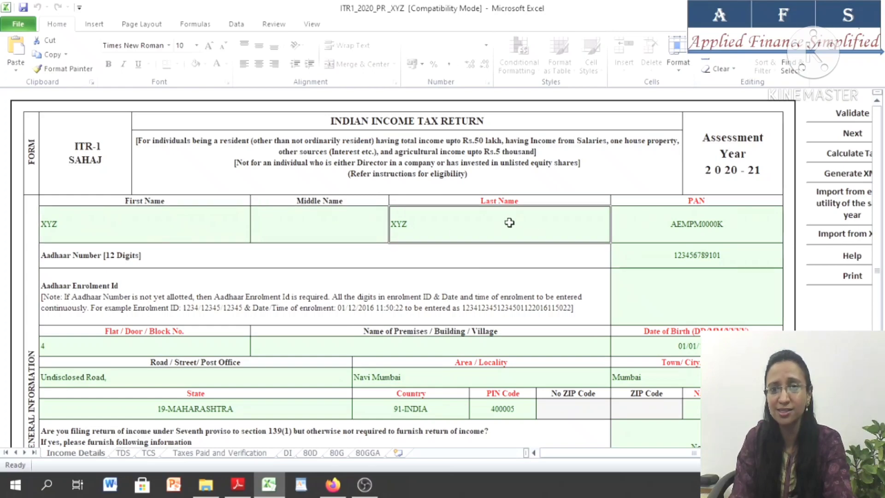
{"action": "left_click", "coordinate": [659, 226]}
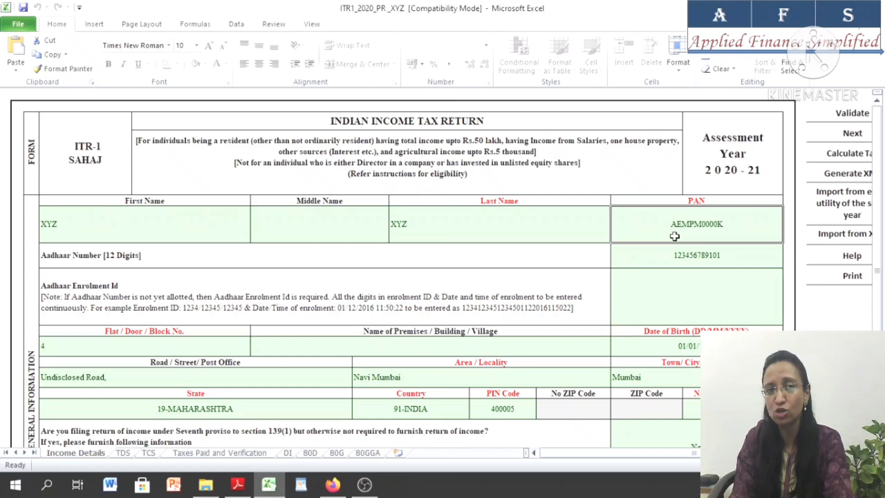
{"action": "left_click", "coordinate": [651, 258]}
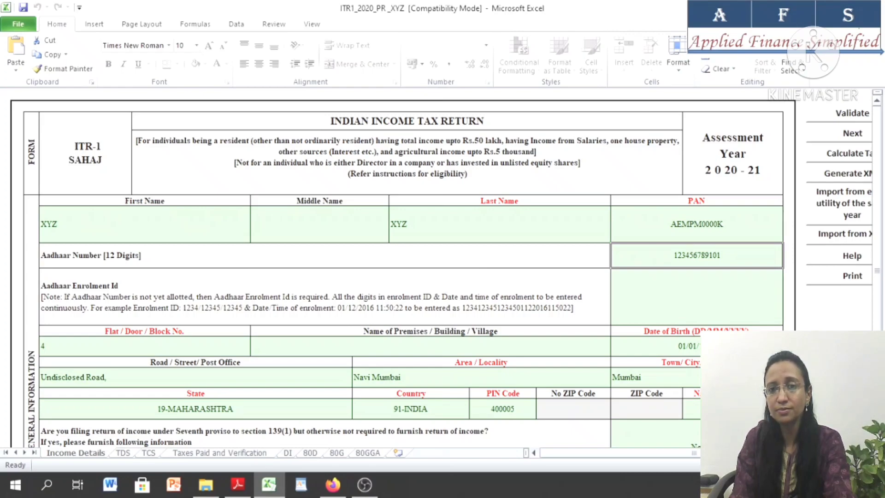
{"action": "scroll", "coordinate": [396, 267], "scroll_direction": "down", "scroll_amount": 6}
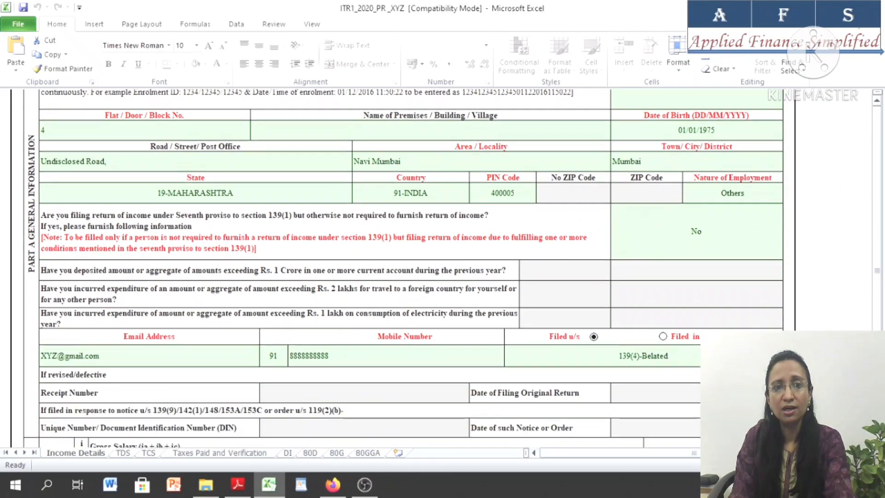
{"action": "scroll", "coordinate": [316, 168], "scroll_direction": "down", "scroll_amount": 1}
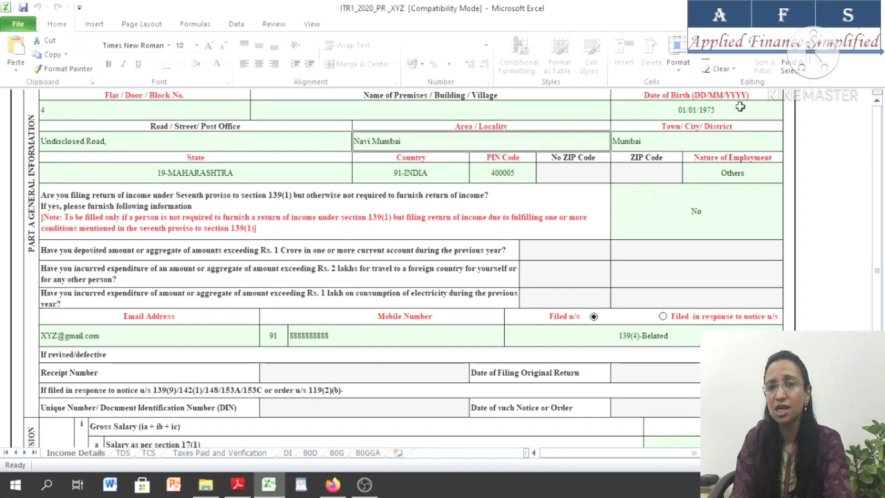
{"action": "left_click", "coordinate": [699, 105]}
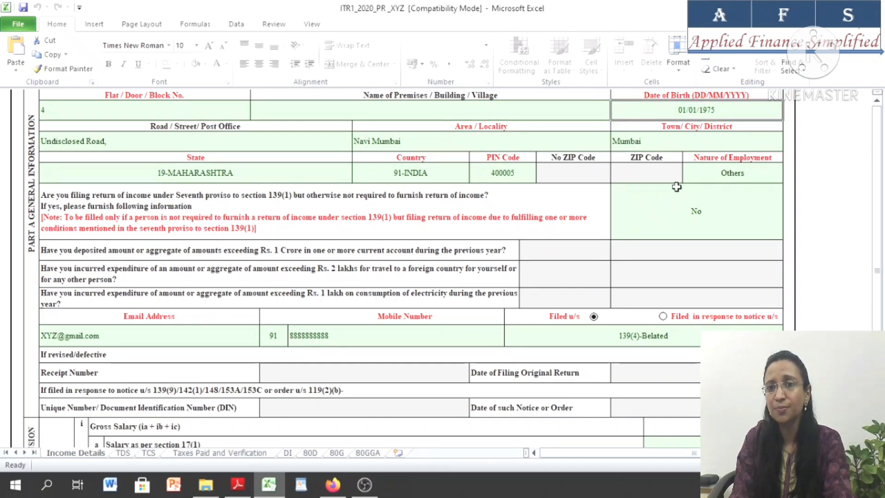
Set the Nature of Employment to Others
{"action": "left_click", "coordinate": [738, 174]}
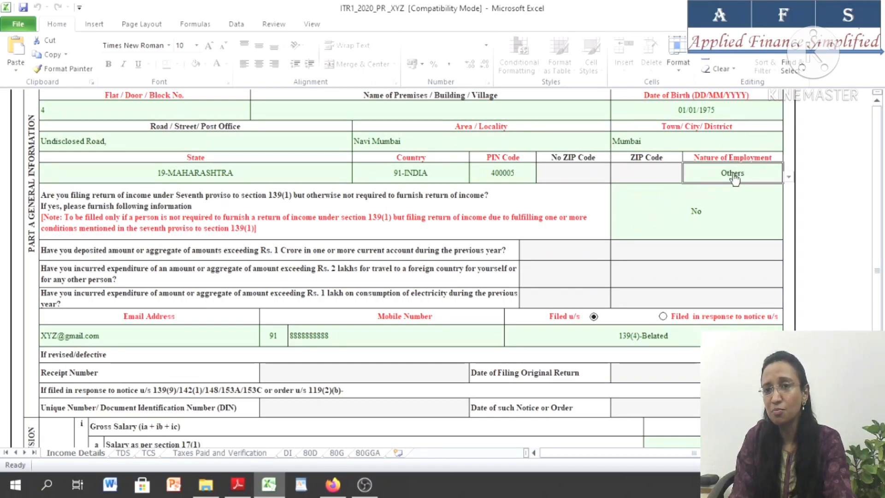
{"action": "left_click", "coordinate": [788, 177]}
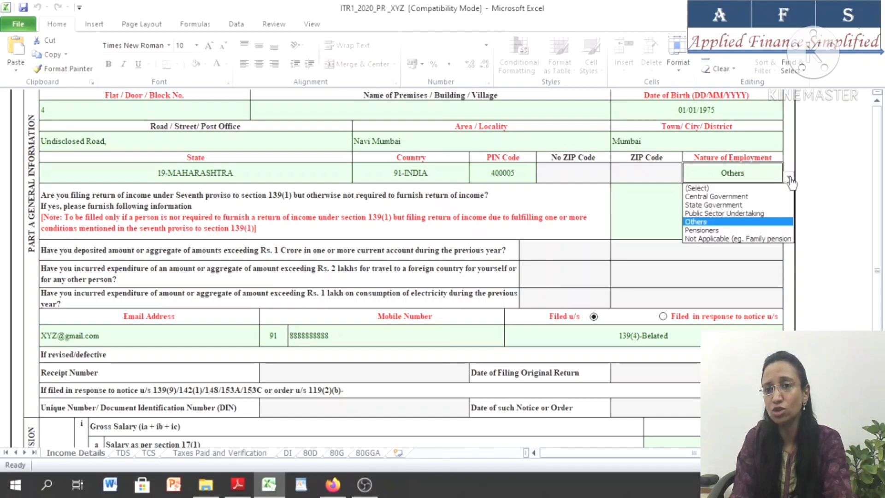
{"action": "left_click", "coordinate": [696, 222]}
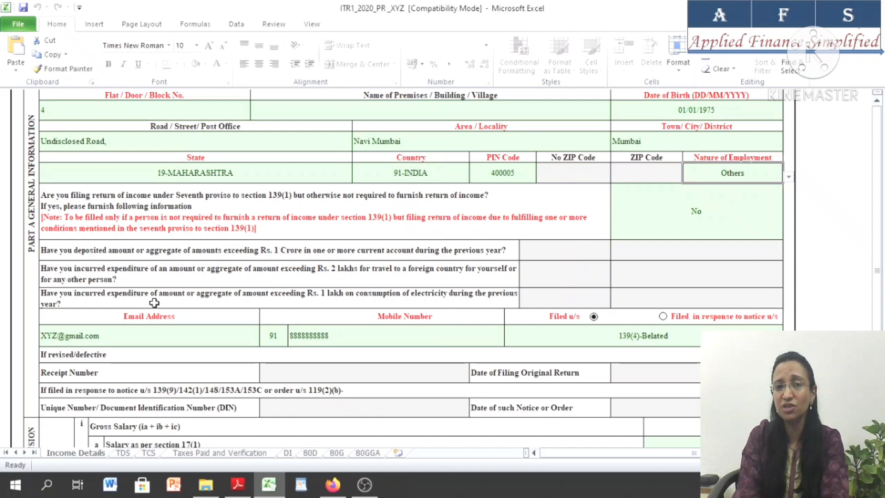
Answer Yes to filing under the seventh proviso to section 139(1) and Yes to the foreign travel expenditure question
{"action": "left_click", "coordinate": [705, 214]}
{"action": "left_click", "coordinate": [788, 233]}
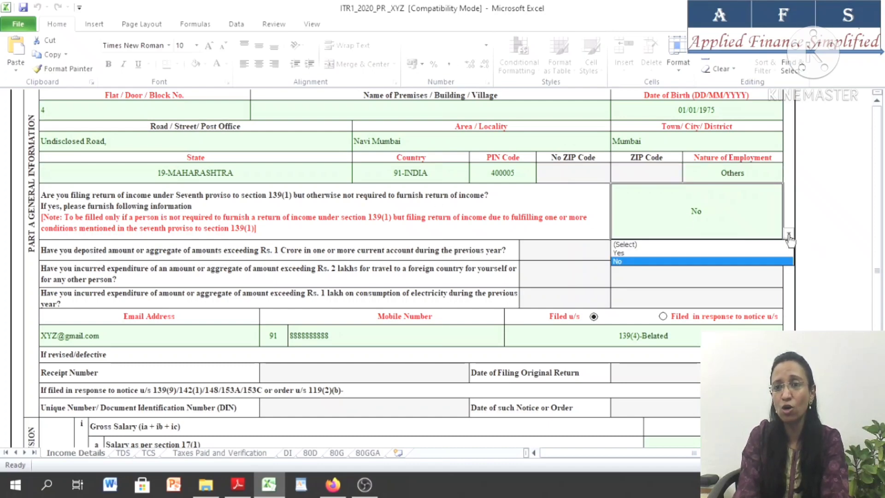
{"action": "left_click", "coordinate": [645, 253]}
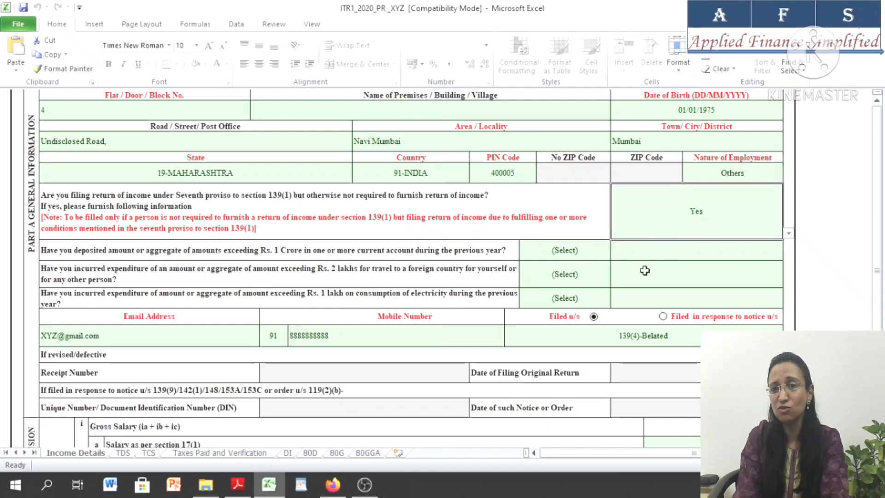
{"action": "left_click", "coordinate": [648, 277]}
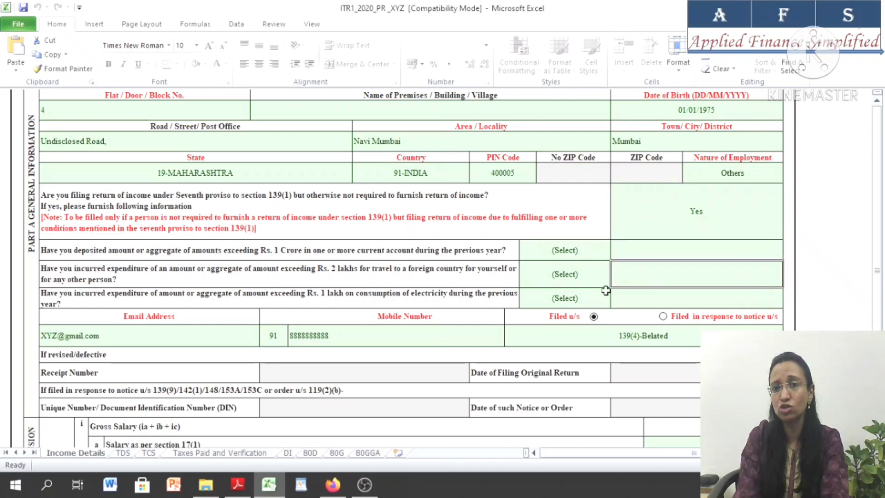
{"action": "left_click", "coordinate": [565, 277]}
{"action": "left_click", "coordinate": [617, 281]}
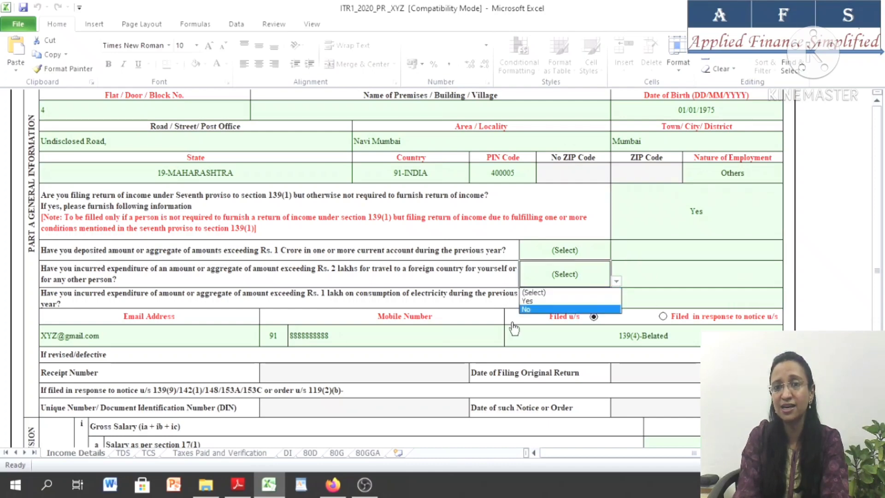
{"action": "left_click", "coordinate": [545, 300]}
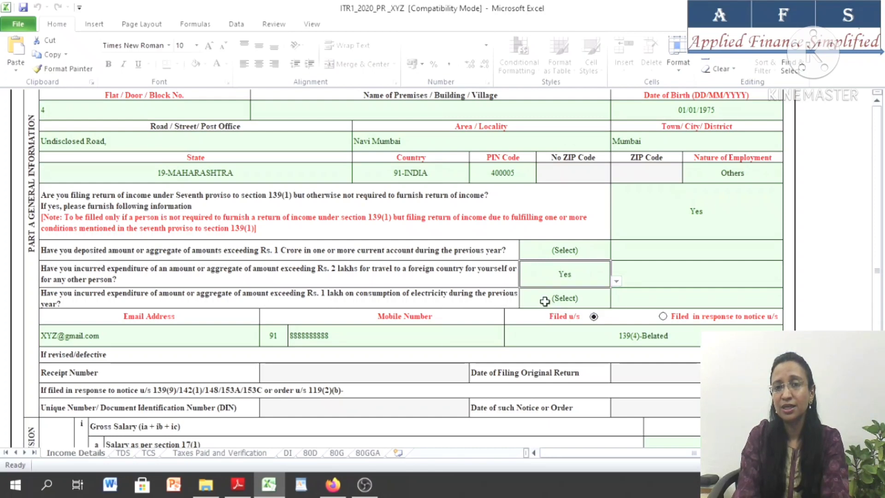
Change the foreign travel expenditure answer to No, and reset it to (Select)
{"action": "left_click", "coordinate": [617, 281]}
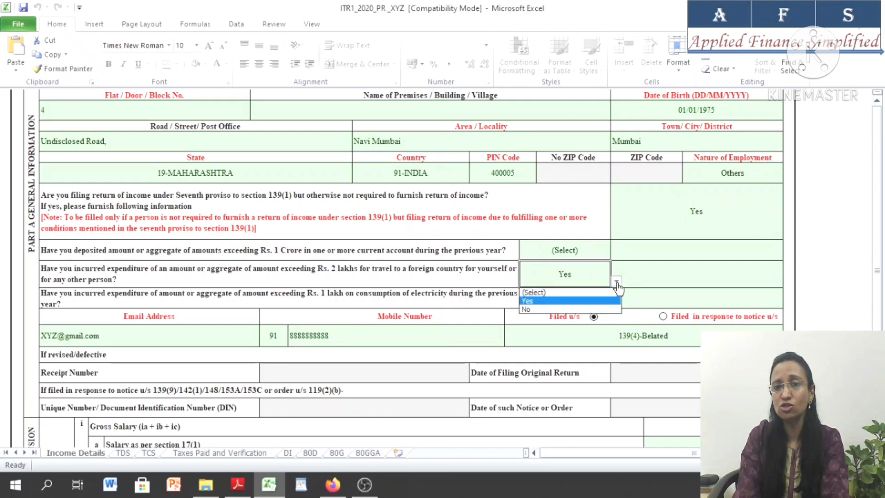
{"action": "left_click", "coordinate": [530, 308]}
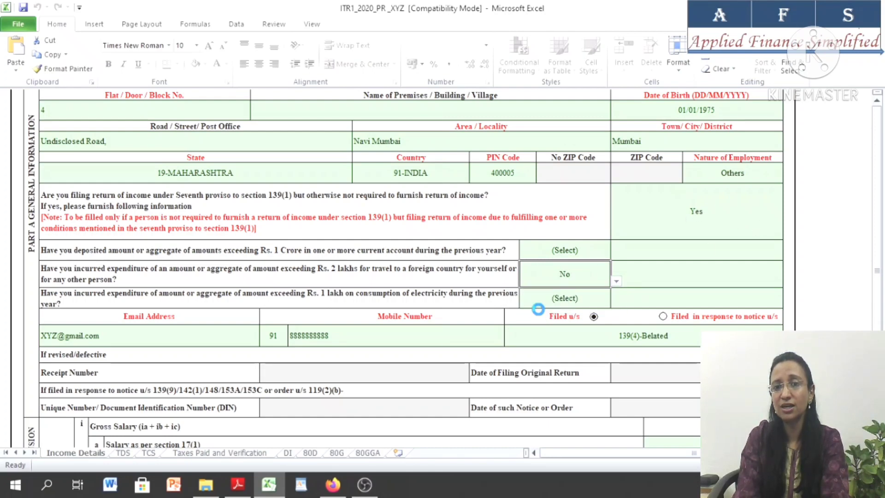
{"action": "left_click", "coordinate": [616, 281]}
{"action": "left_click", "coordinate": [544, 291]}
Set the answer on filing under the seventh proviso to section 139(1) to No
{"action": "left_click", "coordinate": [708, 219]}
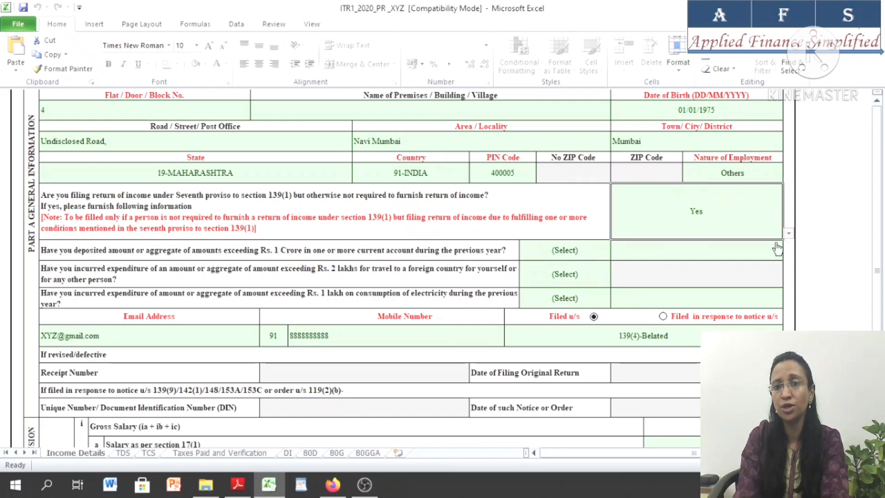
{"action": "left_click", "coordinate": [788, 233]}
{"action": "left_click", "coordinate": [666, 257]}
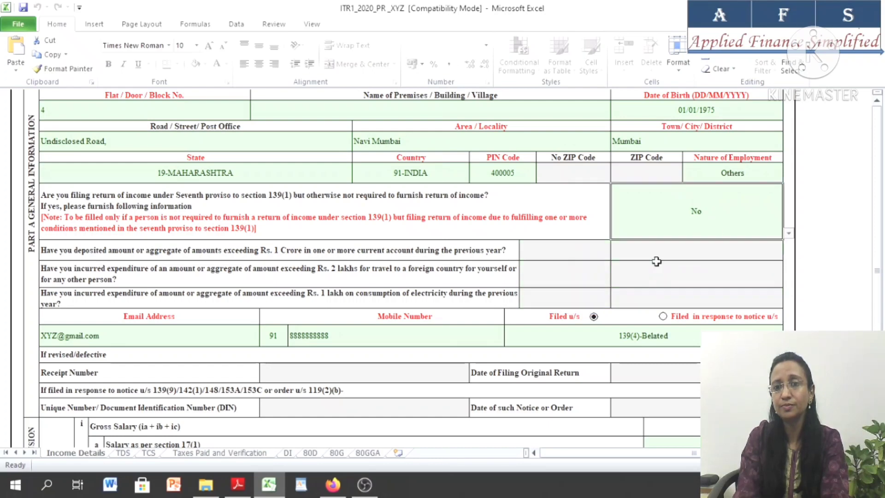
Review the Email Address and Mobile Number fields of the general information section
{"action": "scroll", "coordinate": [434, 271], "scroll_direction": "down", "scroll_amount": 4}
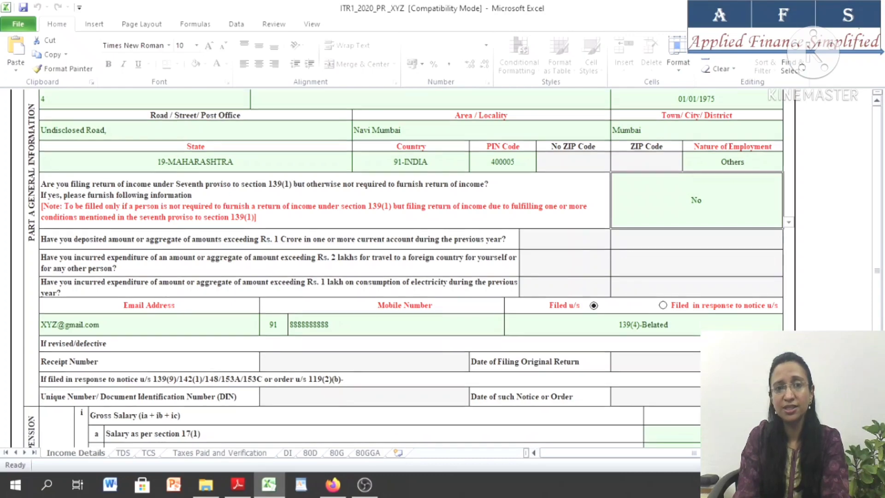
{"action": "scroll", "coordinate": [224, 164], "scroll_direction": "down", "scroll_amount": 3}
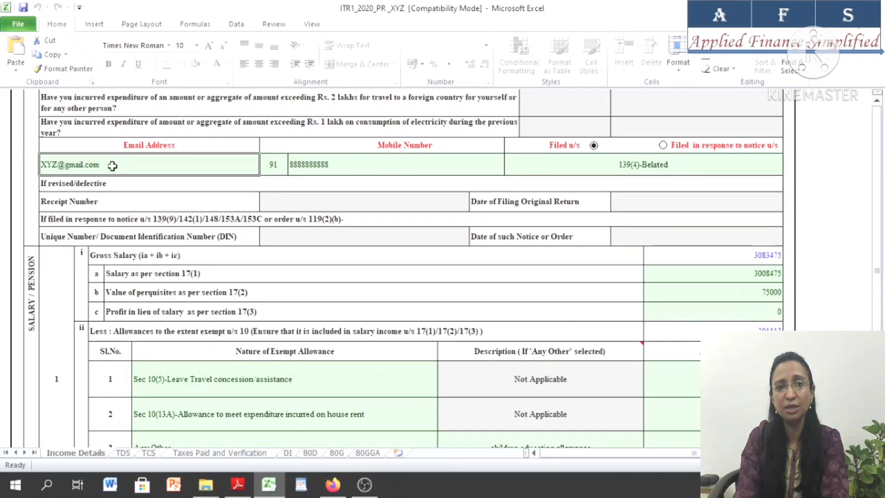
{"action": "left_click", "coordinate": [449, 164]}
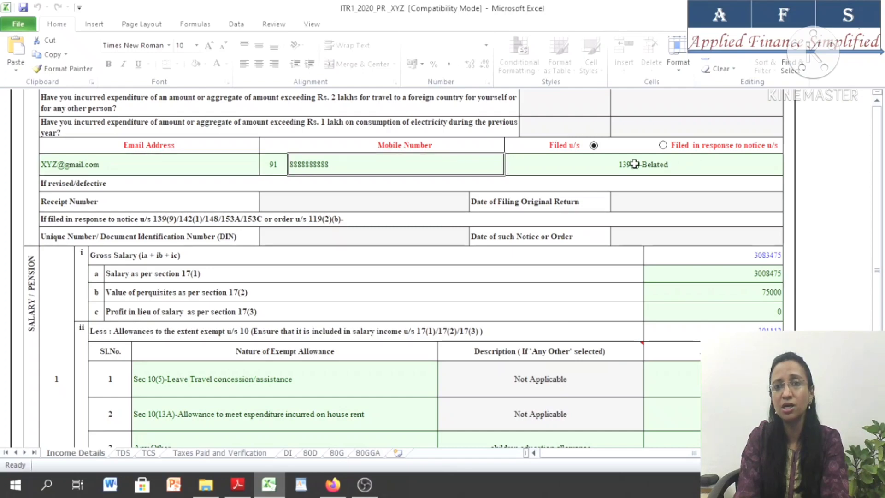
Set the Filed u/s field to 139(4)-Belated
{"action": "left_click", "coordinate": [599, 164]}
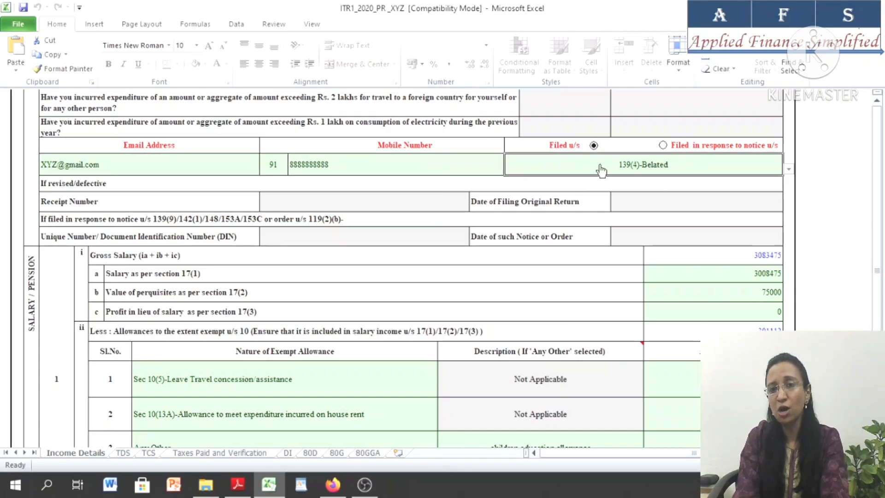
{"action": "left_click", "coordinate": [790, 171]}
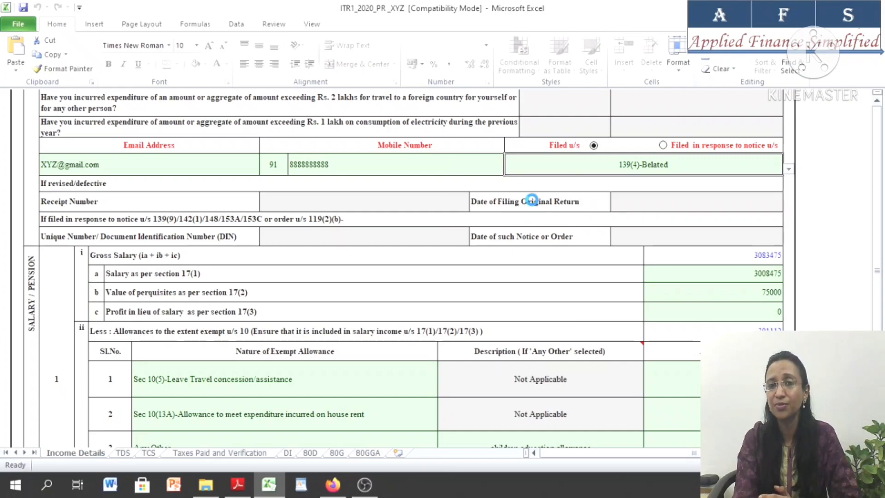
{"action": "left_click", "coordinate": [533, 198]}
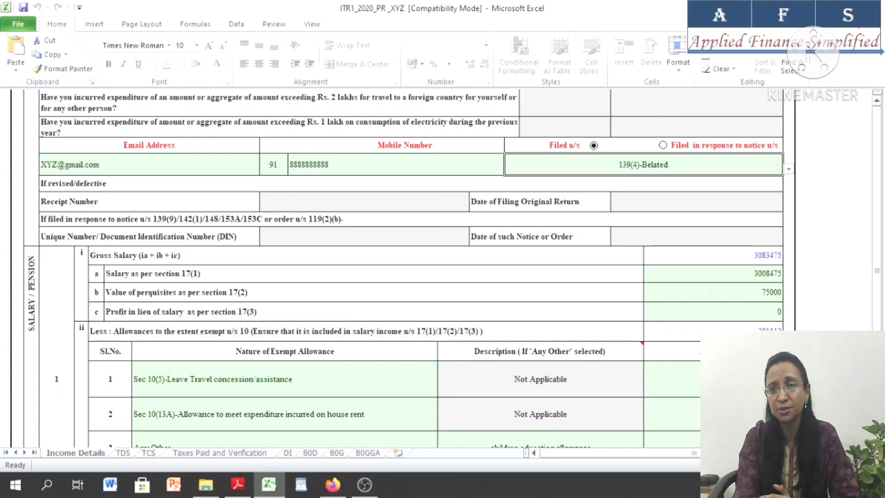
Switch to Form 16 in Adobe Reader and highlight the section 17(1) salary description and amount
{"action": "scroll", "coordinate": [415, 267], "scroll_direction": "down", "scroll_amount": 4}
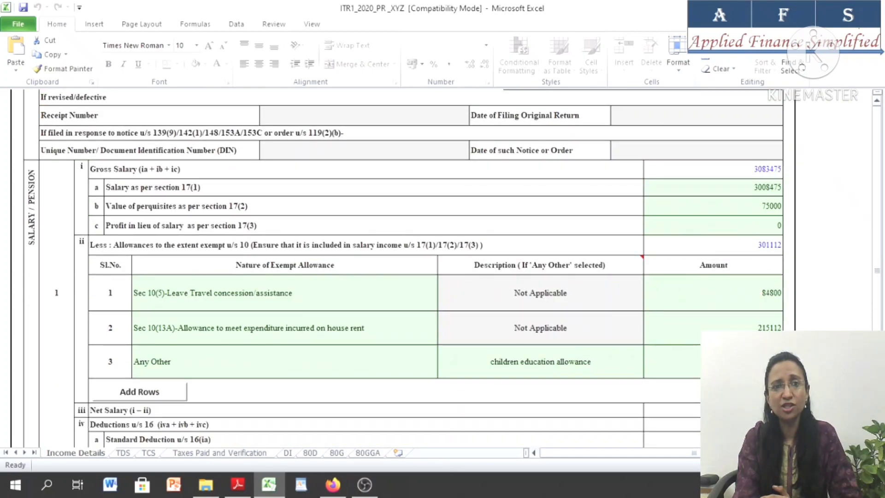
{"action": "scroll", "coordinate": [414, 268], "scroll_direction": "down", "scroll_amount": 1}
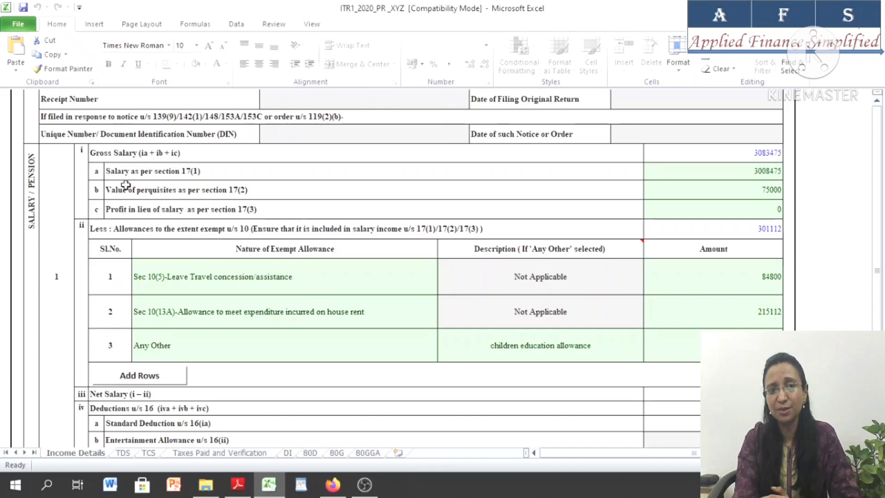
{"action": "left_click", "coordinate": [239, 484]}
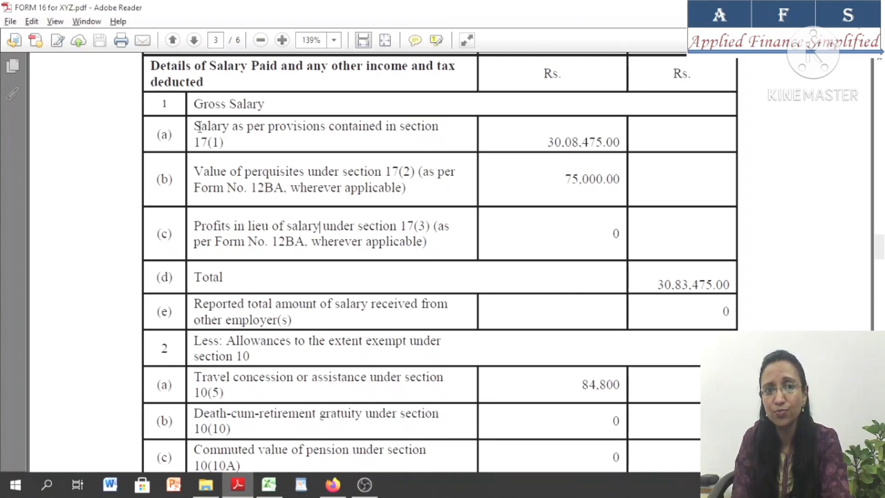
{"action": "left_click_drag", "start_coordinate": [194, 126], "coordinate": [390, 126]}
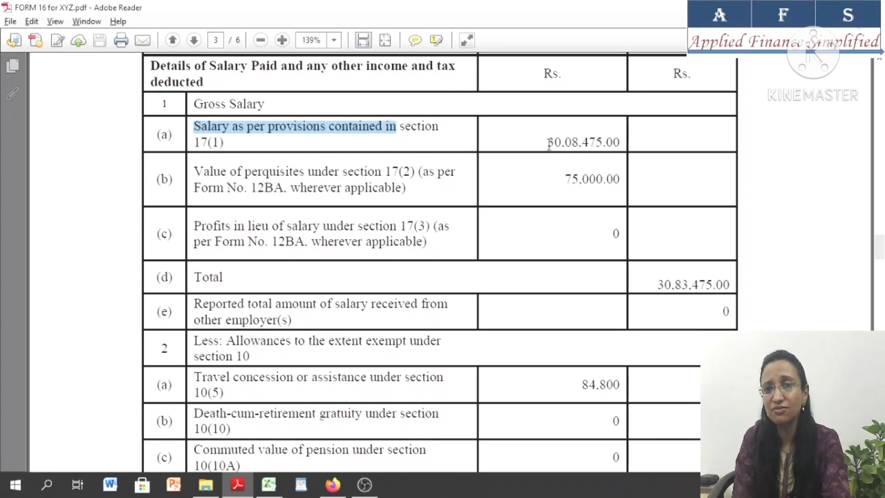
{"action": "left_click_drag", "start_coordinate": [548, 143], "coordinate": [607, 145]}
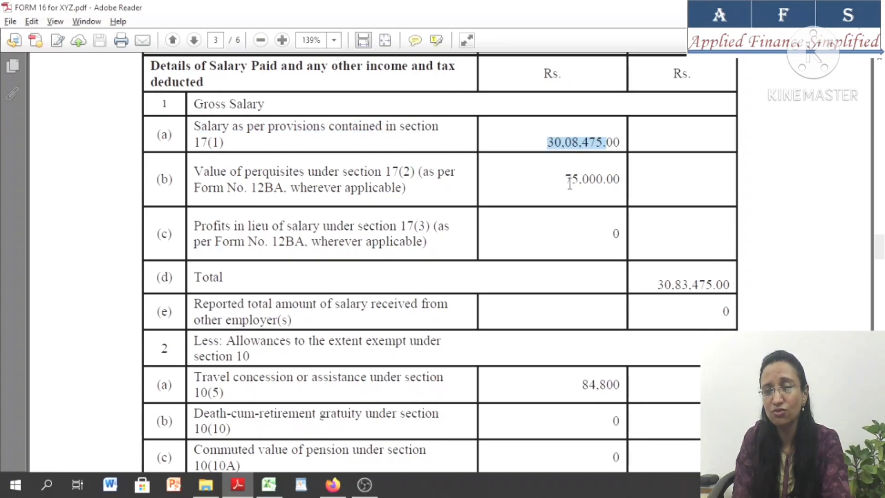
Compare the return's section 17(1) salary entry with Form 16, switching between Excel and Adobe Reader
{"action": "key", "text": "alt+Tab"}
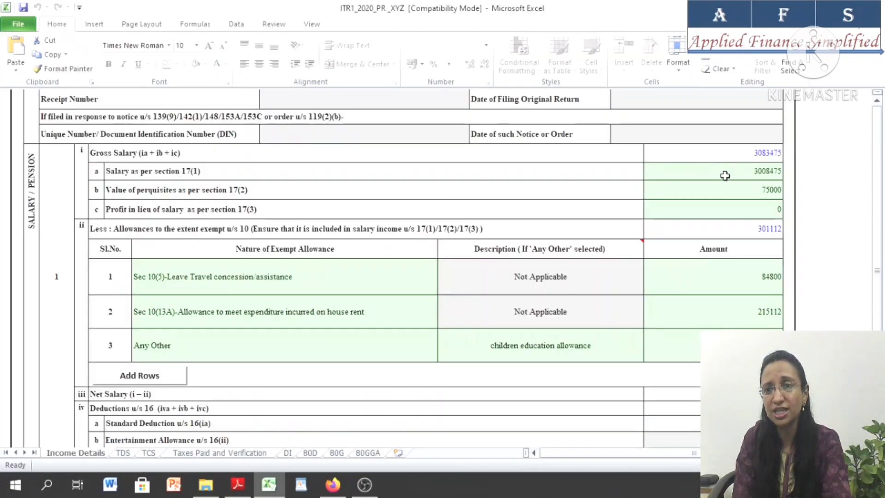
{"action": "key", "text": "alt+Tab"}
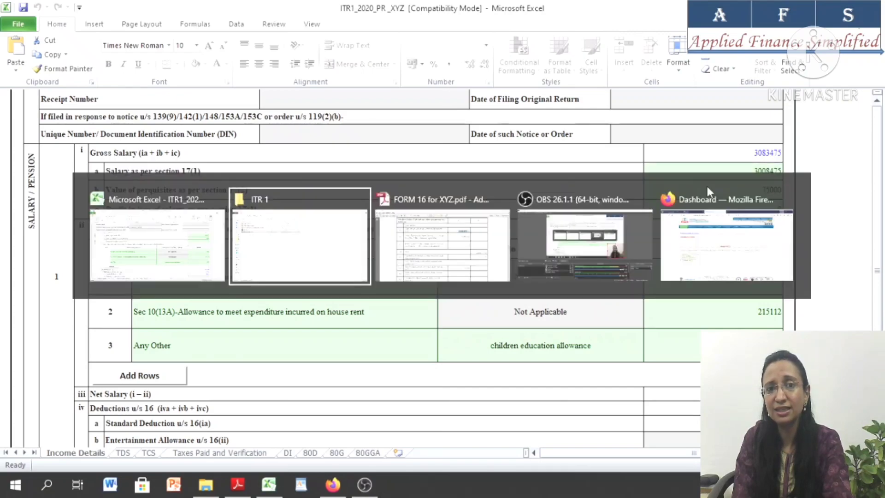
{"action": "key", "text": "alt+Tab"}
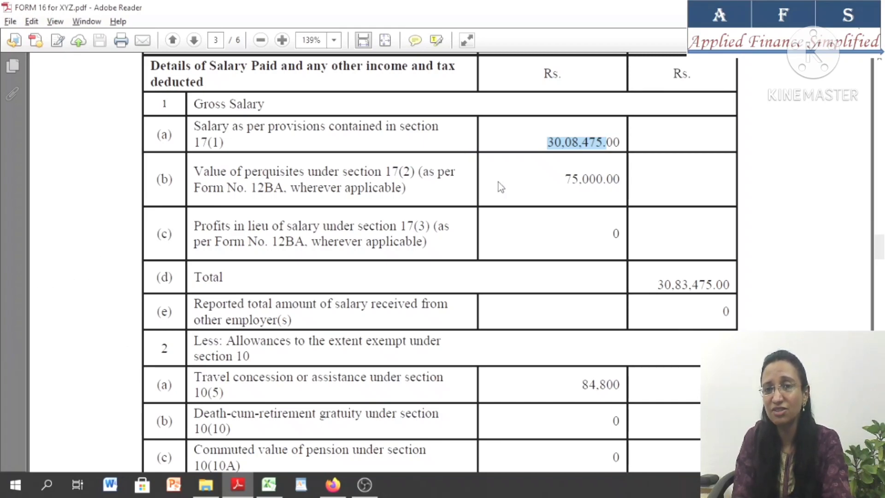
{"action": "key", "text": "alt+Tab"}
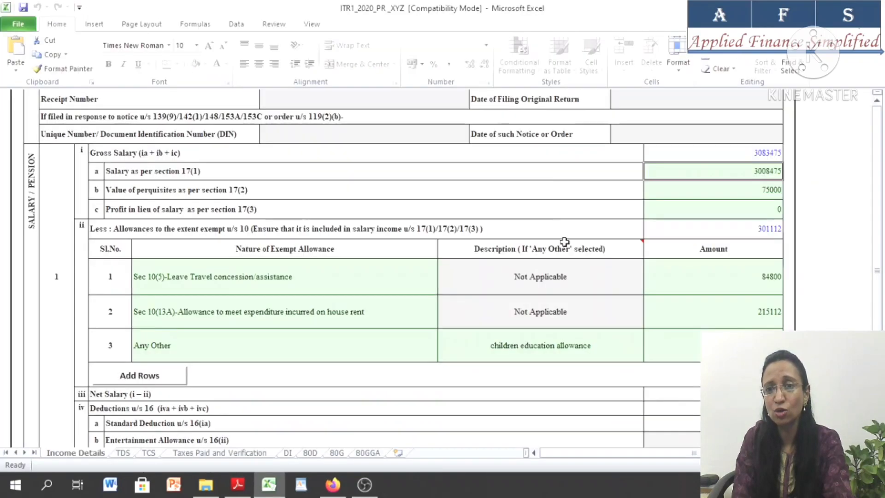
Compare the section 17(2) perquisites, section 17(3) profits and gross salary with Form 16, switching between Excel and Adobe Reader
{"action": "left_click", "coordinate": [749, 192]}
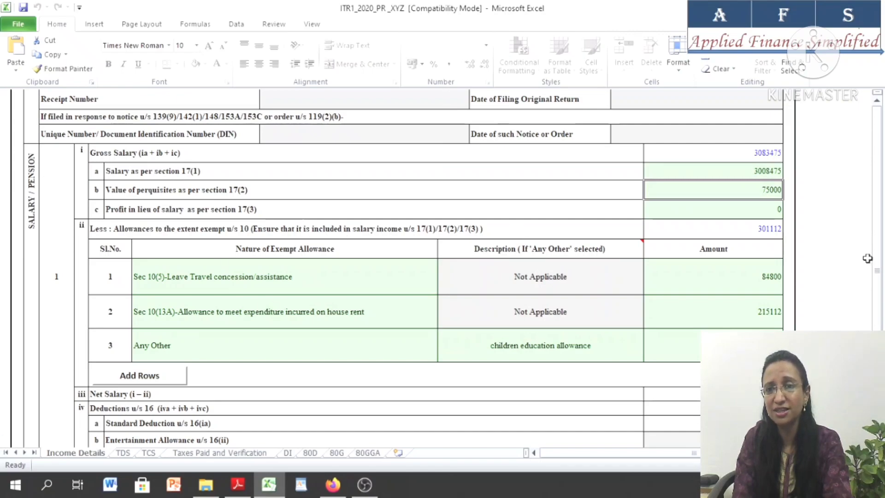
{"action": "key", "text": "alt+Tab"}
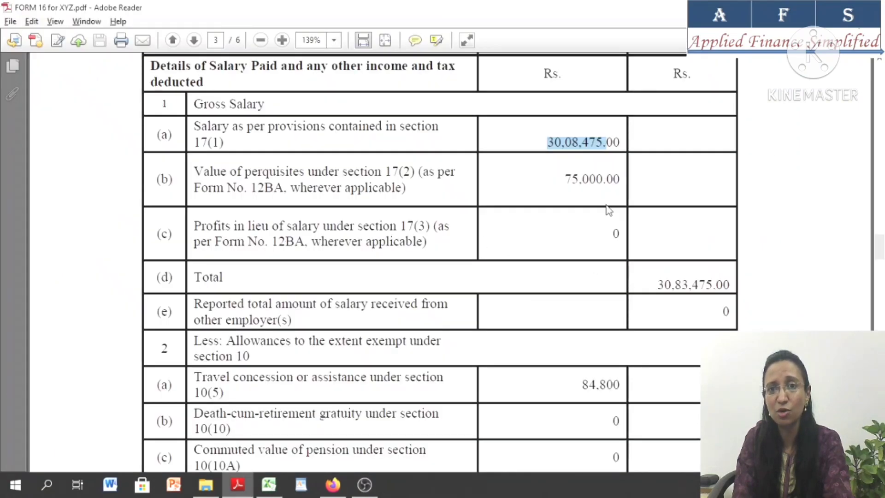
{"action": "left_click", "coordinate": [616, 232]}
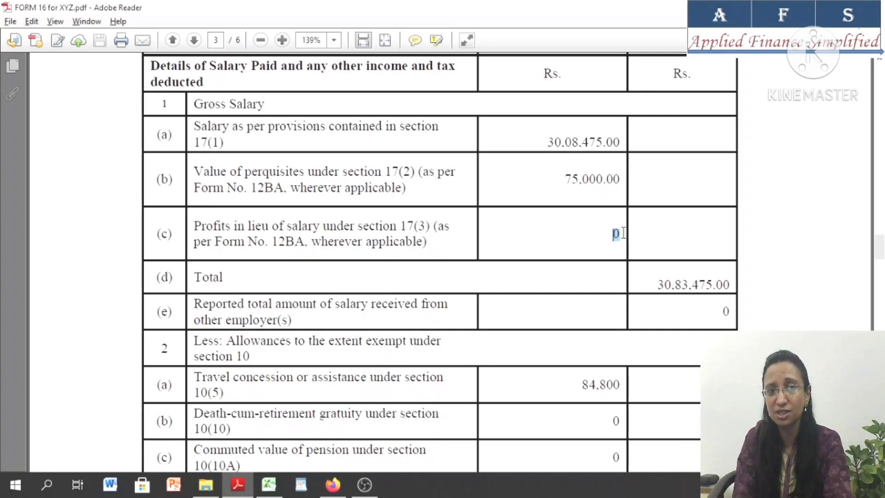
{"action": "key", "text": "alt+Tab"}
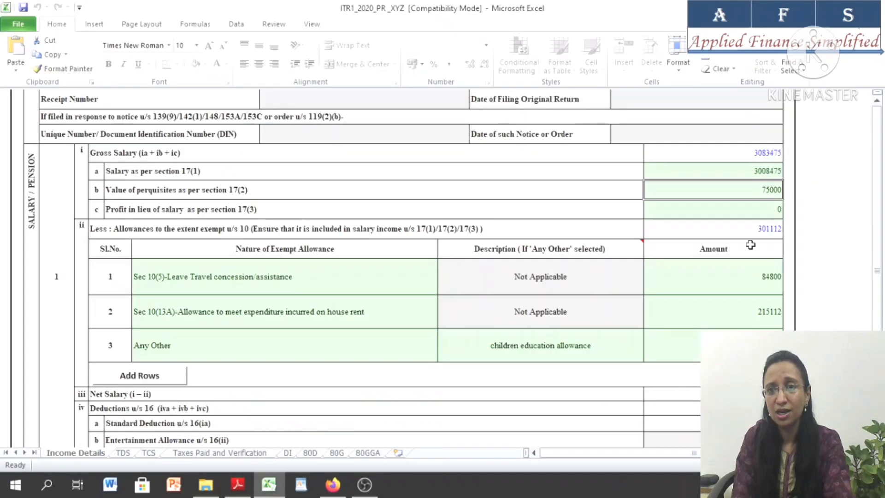
{"action": "left_click", "coordinate": [731, 155]}
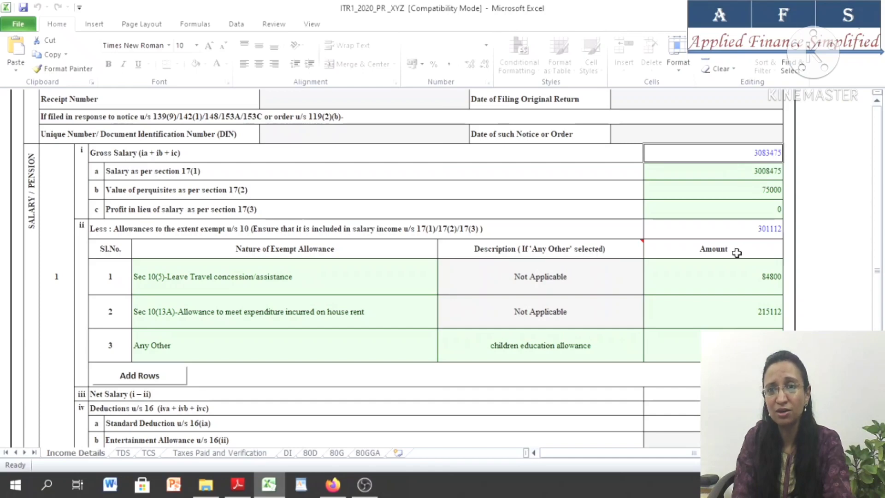
Review the return's exempt allowances u/s 10 heading, and in Adobe Reader highlight Form 16's section 10 heading and 10(5) travel concession description and amount
{"action": "left_click", "coordinate": [125, 226]}
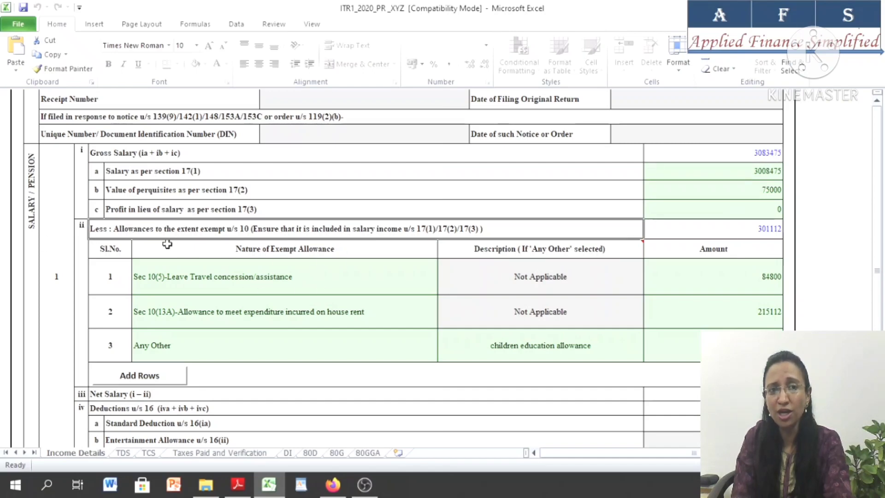
{"action": "left_click", "coordinate": [136, 173]}
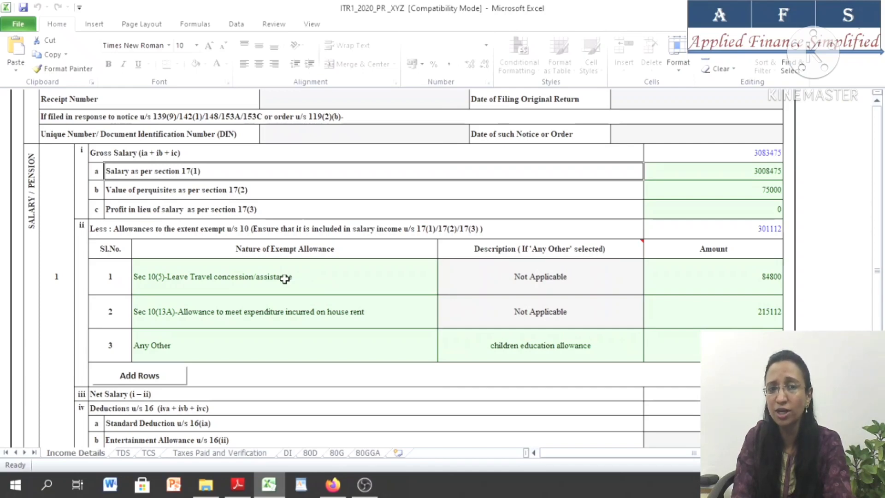
{"action": "key", "text": "alt+Tab"}
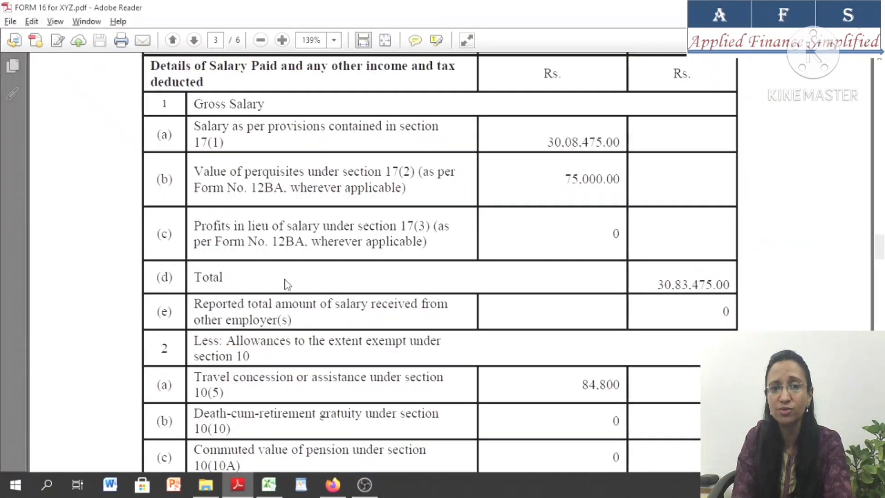
{"action": "scroll", "coordinate": [437, 263], "scroll_direction": "down", "scroll_amount": 4}
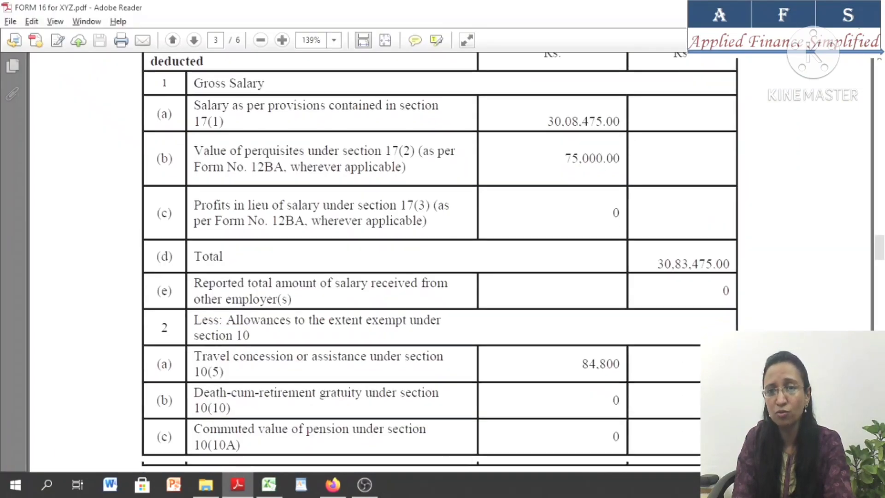
{"action": "scroll", "coordinate": [620, 131], "scroll_direction": "down", "scroll_amount": 1}
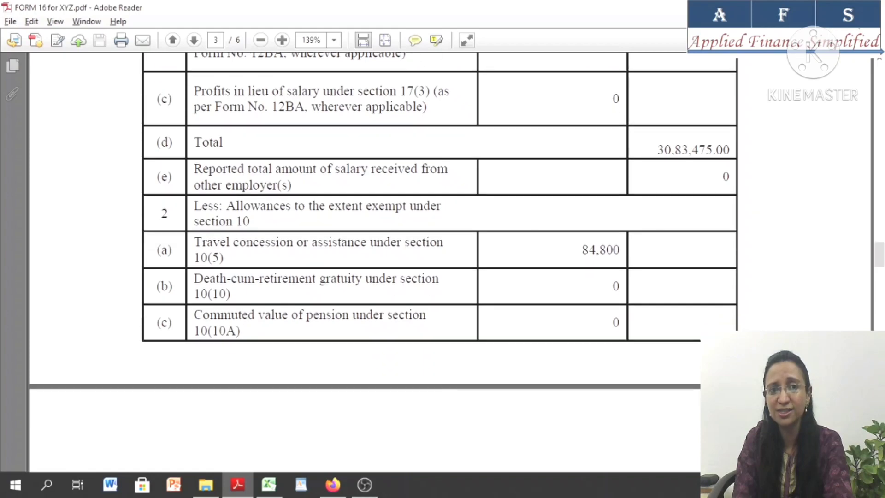
{"action": "left_click_drag", "start_coordinate": [244, 207], "coordinate": [420, 211]}
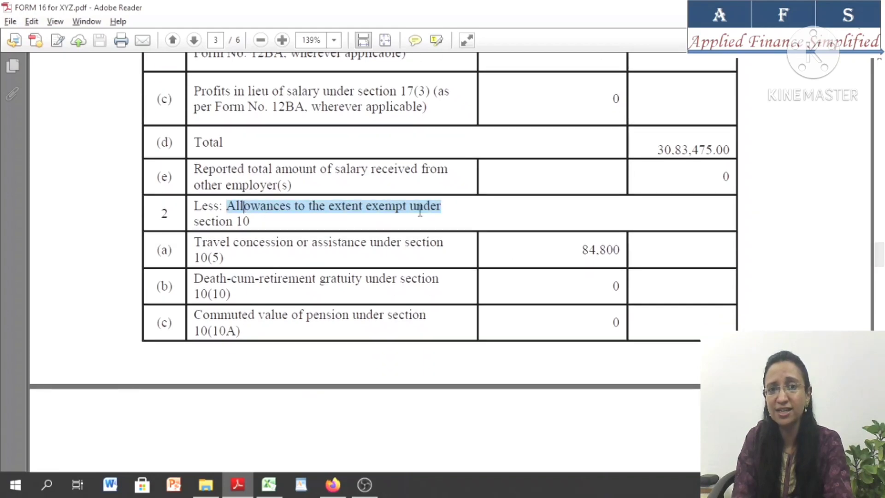
{"action": "left_click_drag", "start_coordinate": [194, 243], "coordinate": [428, 240]}
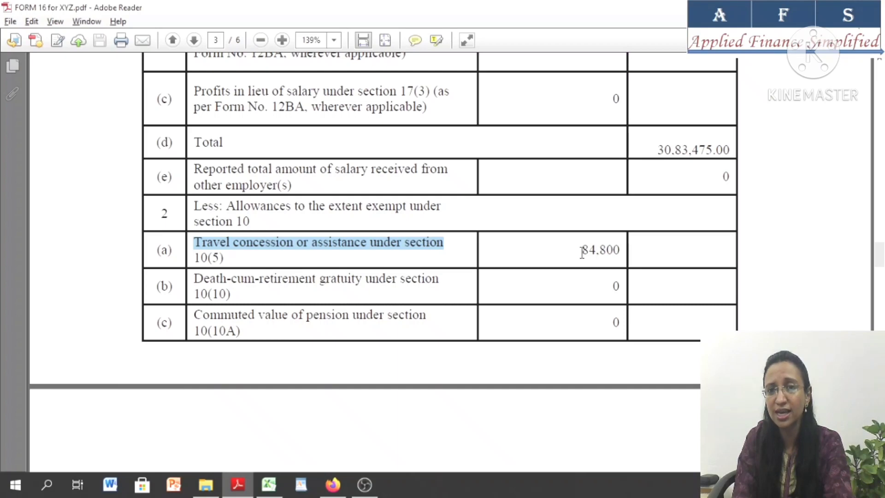
{"action": "left_click_drag", "start_coordinate": [581, 252], "coordinate": [620, 251]}
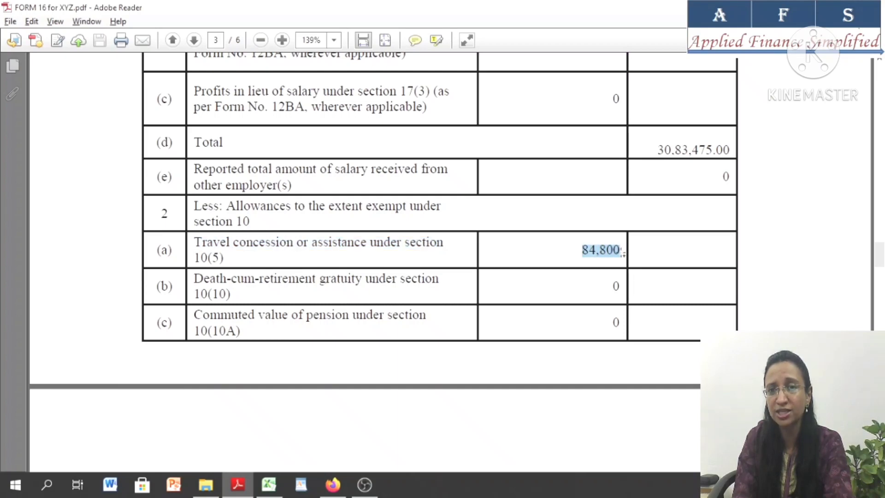
Switch back to Excel, check the first exempt allowance's amount and set its nature to Sec 10(5)-Leave Travel concession/assistance
{"action": "key", "text": "alt+Tab"}
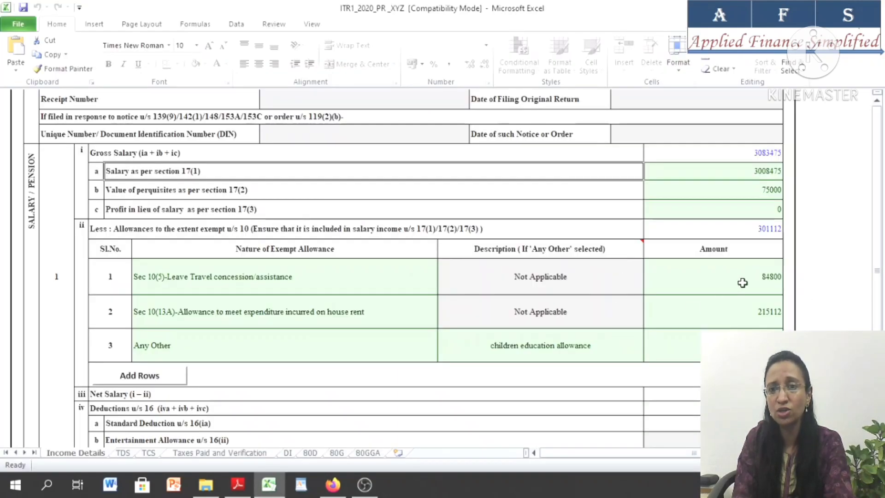
{"action": "left_click", "coordinate": [742, 282]}
{"action": "left_click", "coordinate": [201, 281]}
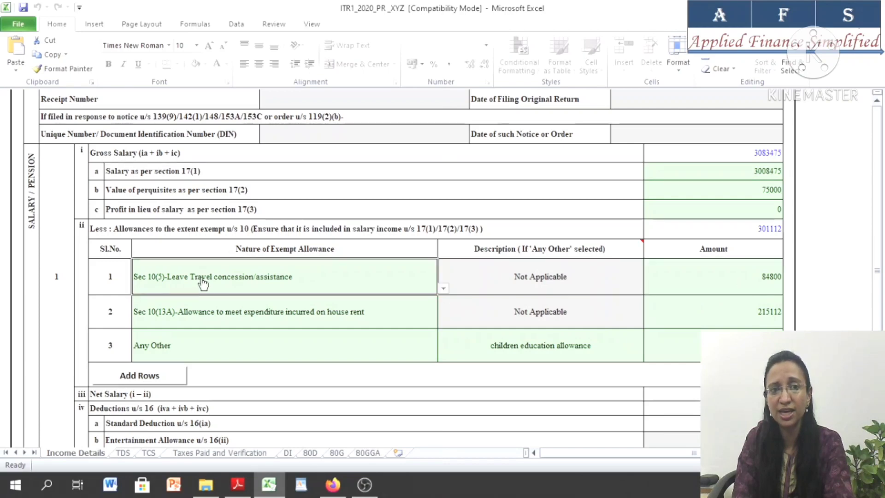
{"action": "left_click", "coordinate": [443, 289]}
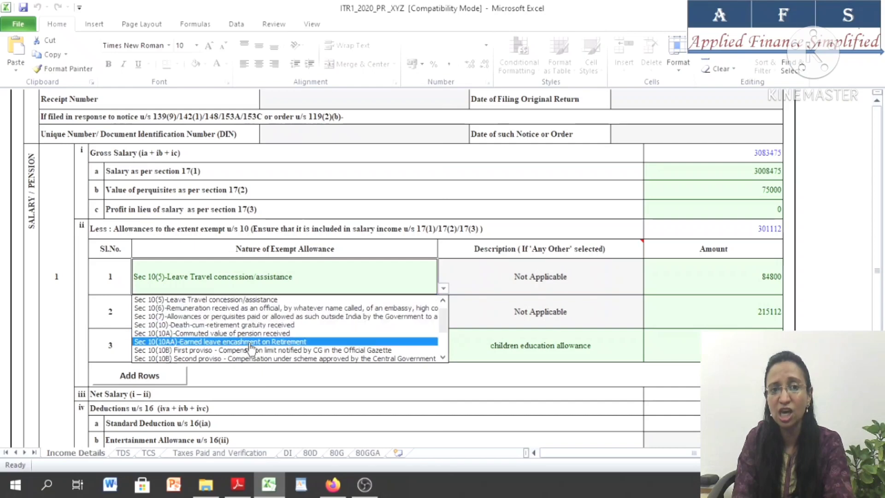
{"action": "left_click", "coordinate": [246, 300]}
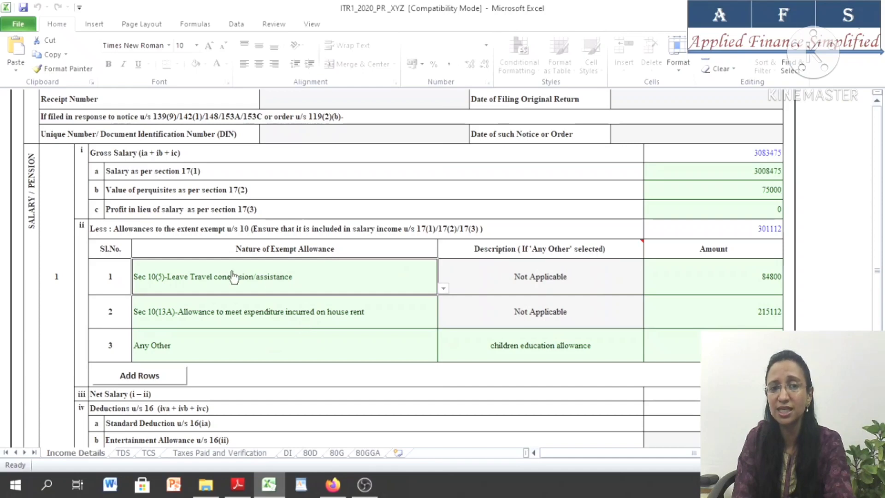
Check the house rent allowance in Form 16 and set the second exempt allowance to Sec 10(13A)-Allowance to meet expenditure incurred on house rent
{"action": "left_click", "coordinate": [272, 317]}
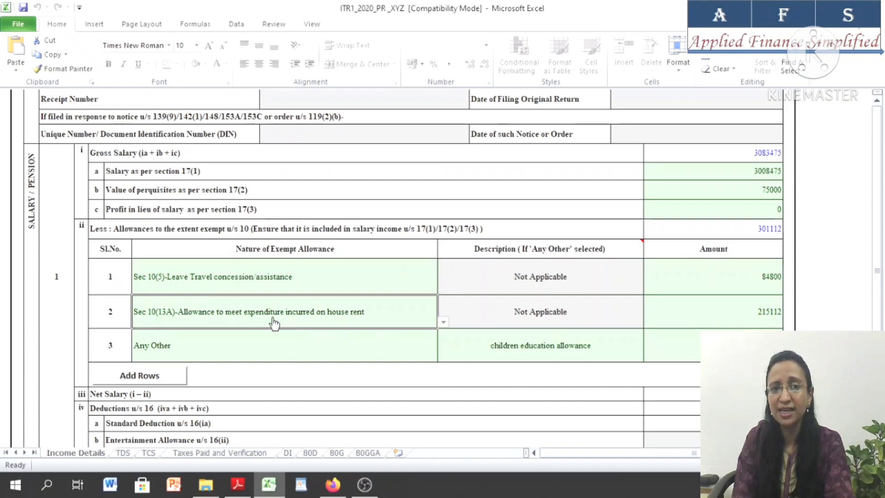
{"action": "key", "text": "alt+Tab"}
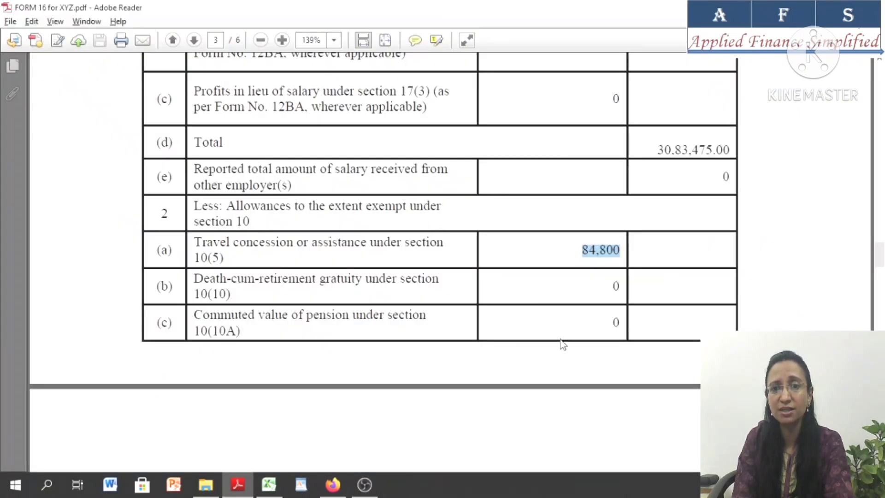
{"action": "scroll", "coordinate": [382, 221], "scroll_direction": "down", "scroll_amount": 6}
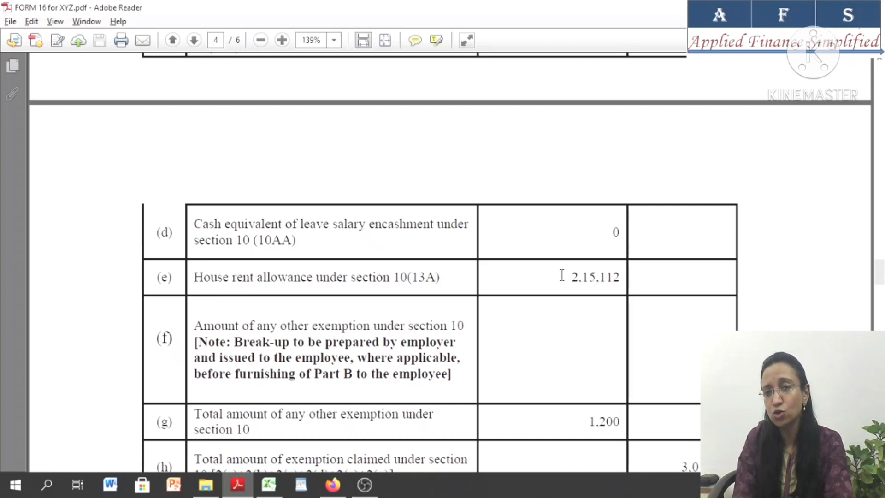
{"action": "key", "text": "alt+Tab"}
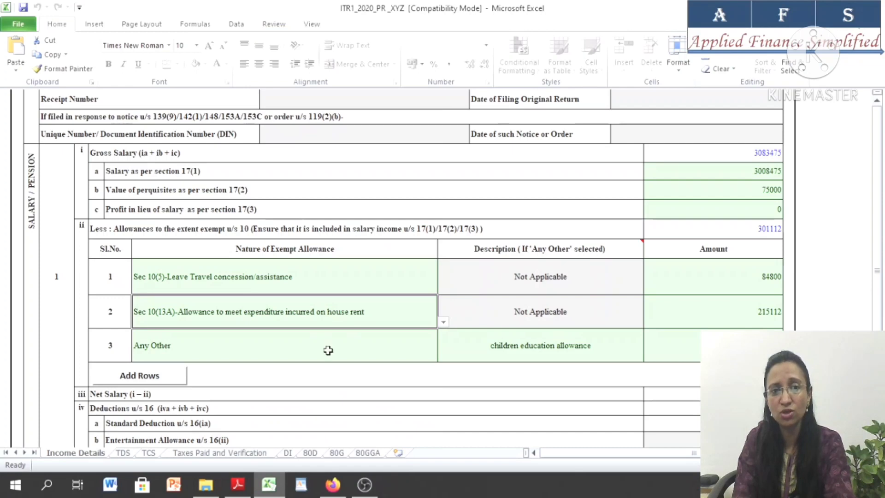
{"action": "left_click", "coordinate": [274, 318]}
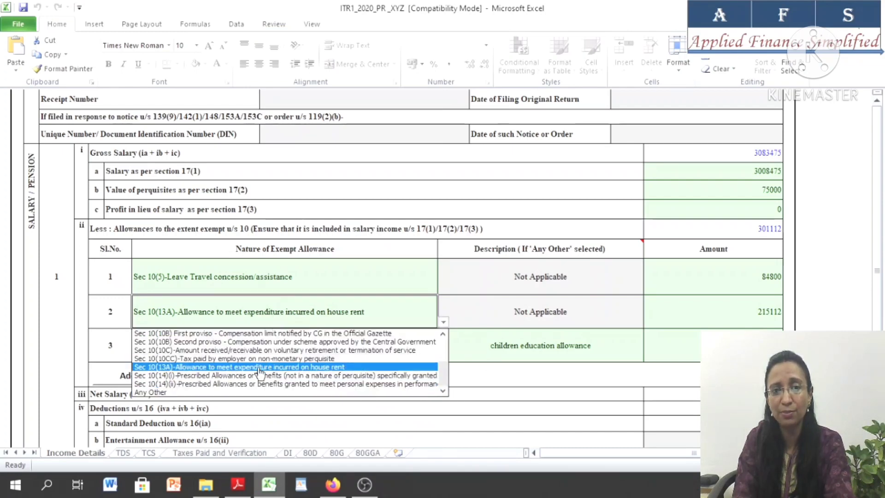
{"action": "left_click", "coordinate": [236, 367]}
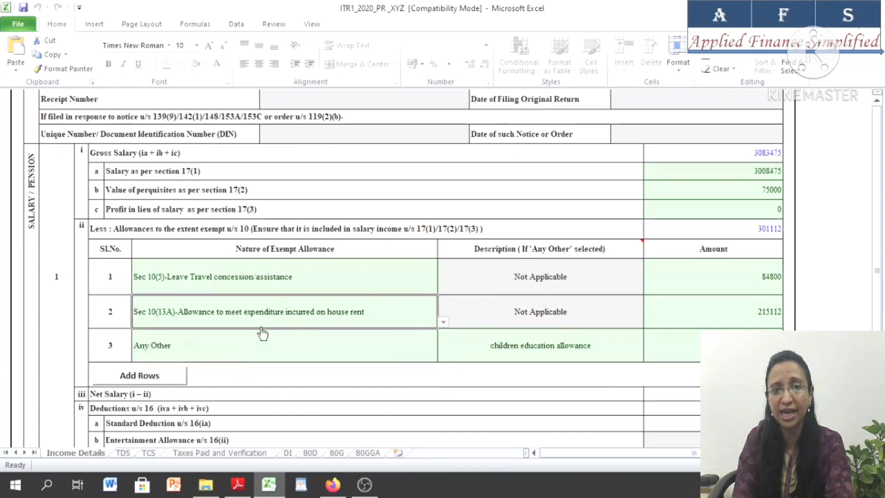
{"action": "left_click", "coordinate": [742, 312]}
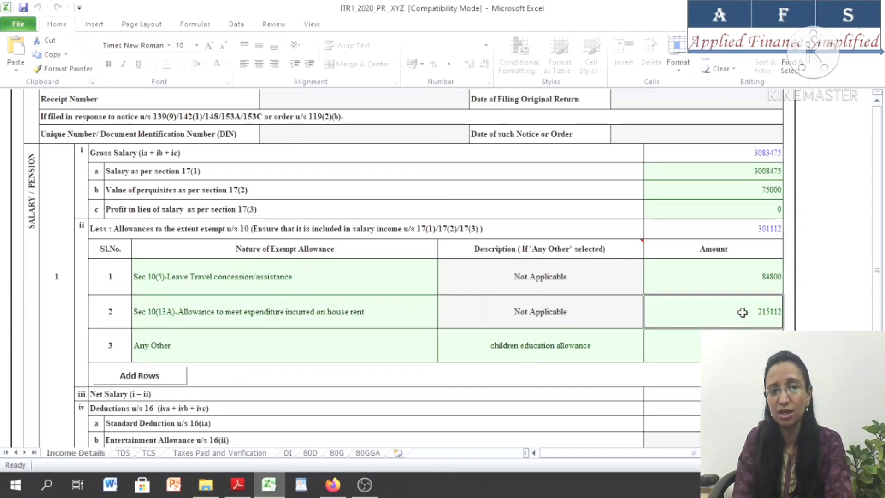
Check Form 16's total of any other section 10 exemption and set the third exempt allowance's nature to Any Other in Excel
{"action": "left_click", "coordinate": [266, 355]}
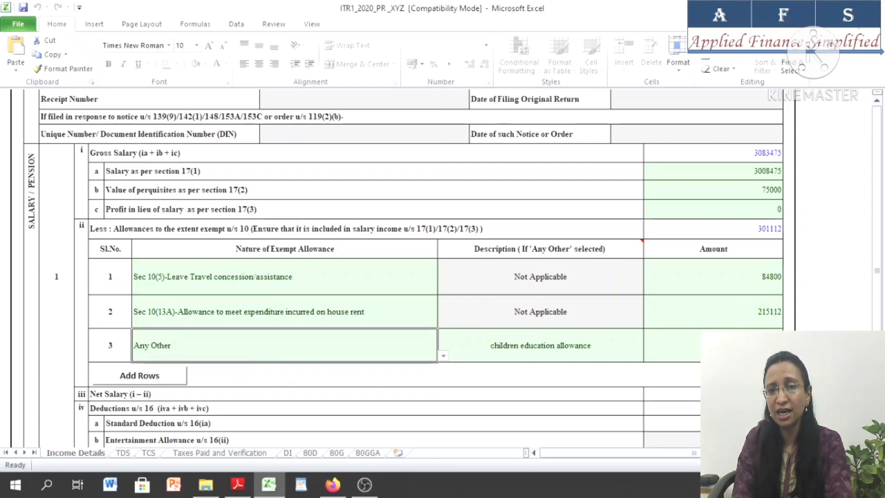
{"action": "key", "text": "alt+Tab"}
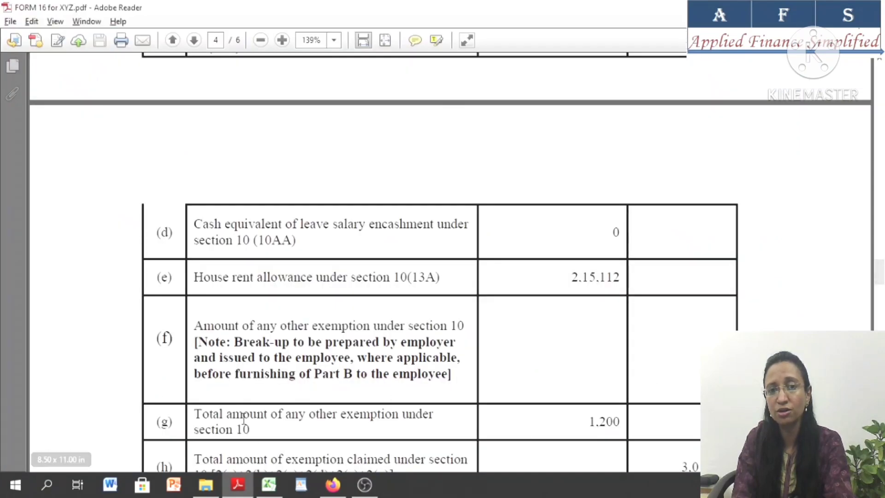
{"action": "left_click_drag", "start_coordinate": [226, 414], "coordinate": [469, 419]}
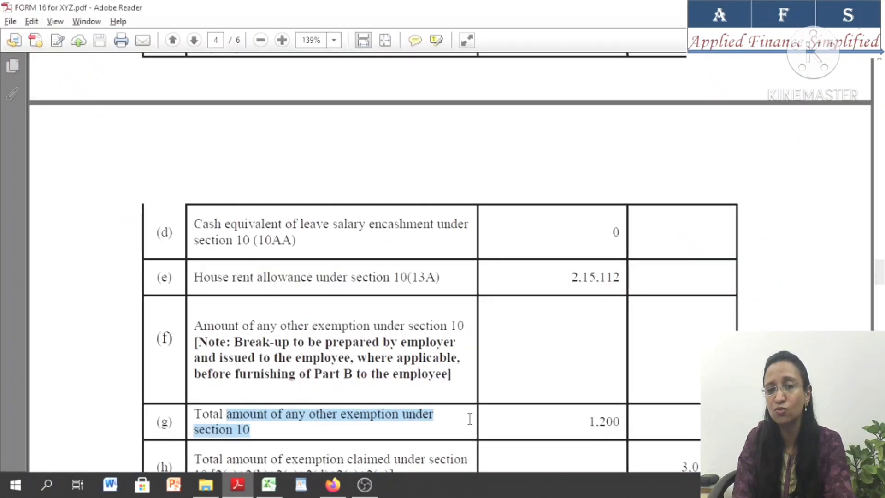
{"action": "left_click", "coordinate": [580, 427]}
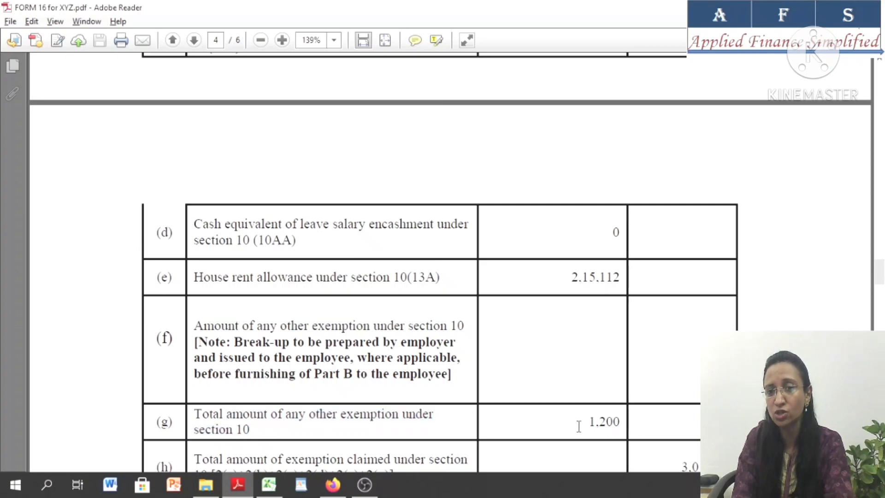
{"action": "key", "text": "alt+Tab"}
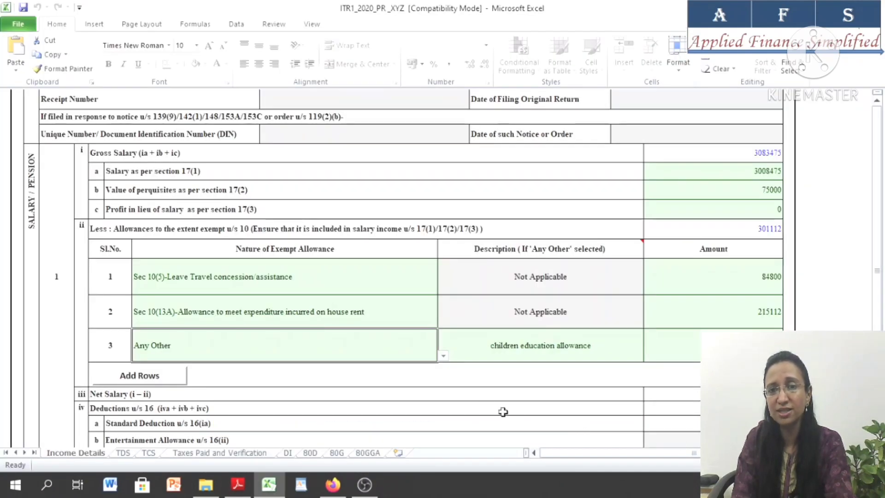
{"action": "left_click", "coordinate": [443, 355]}
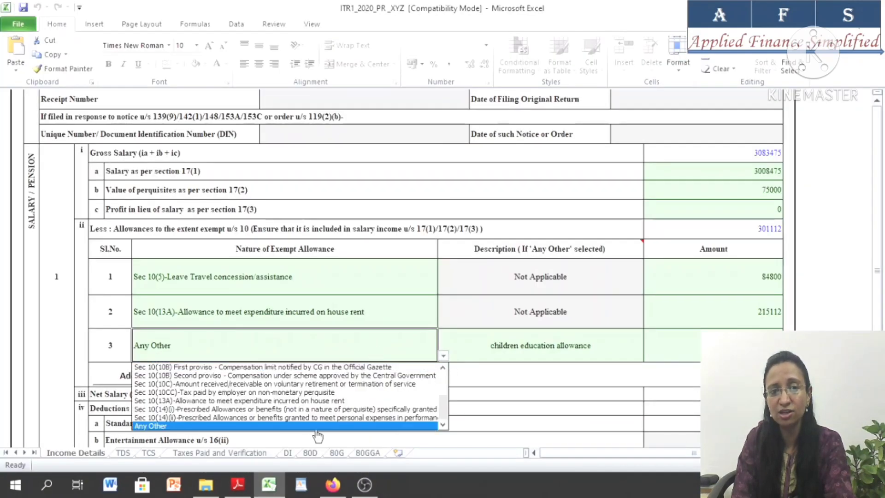
{"action": "left_click", "coordinate": [250, 425]}
Describe the third exempt allowance as child education allowance and enter 1200 as its amount
{"action": "left_click", "coordinate": [465, 345]}
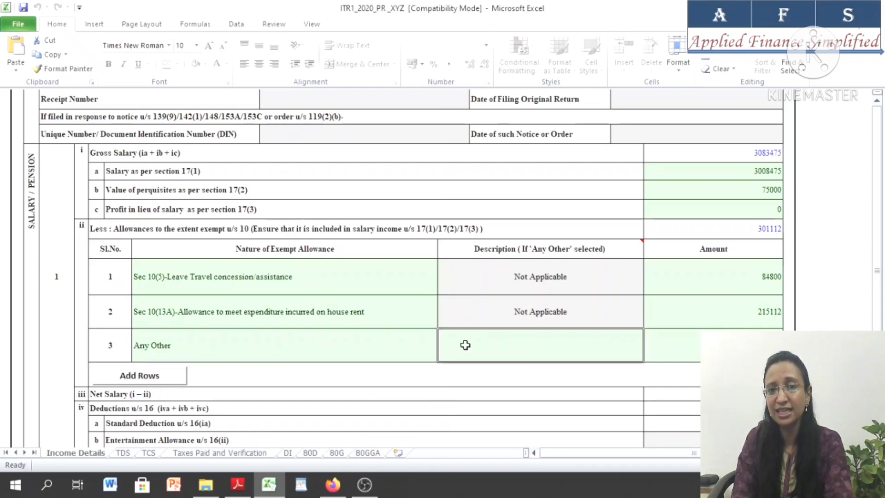
{"action": "type", "text": "chil"}
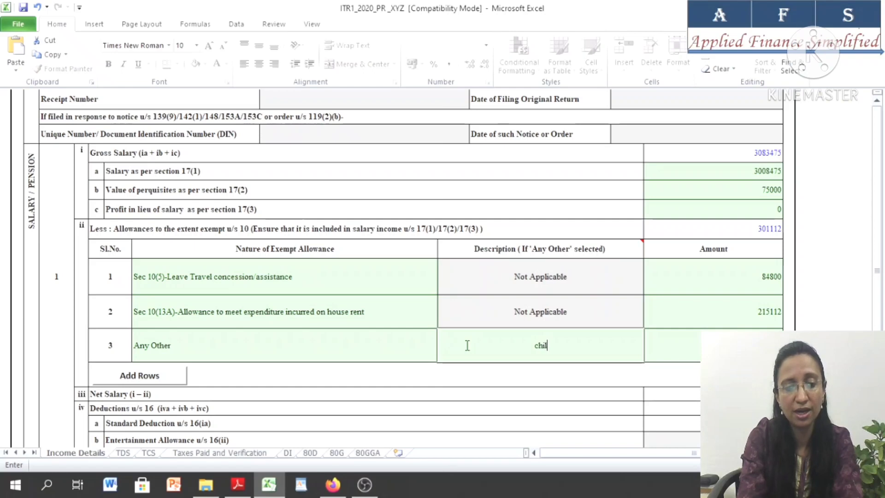
{"action": "type", "text": "dre"}
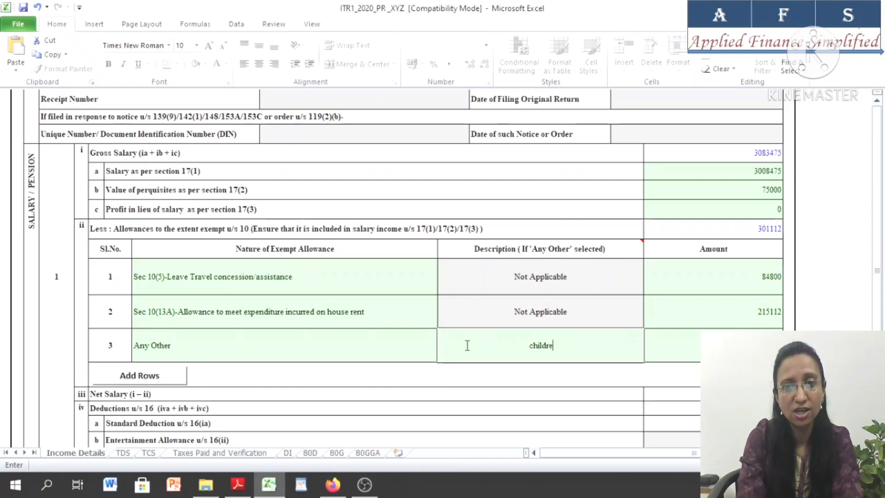
{"action": "key", "text": "BackSpace"}
{"action": "key", "text": "BackSpace"}
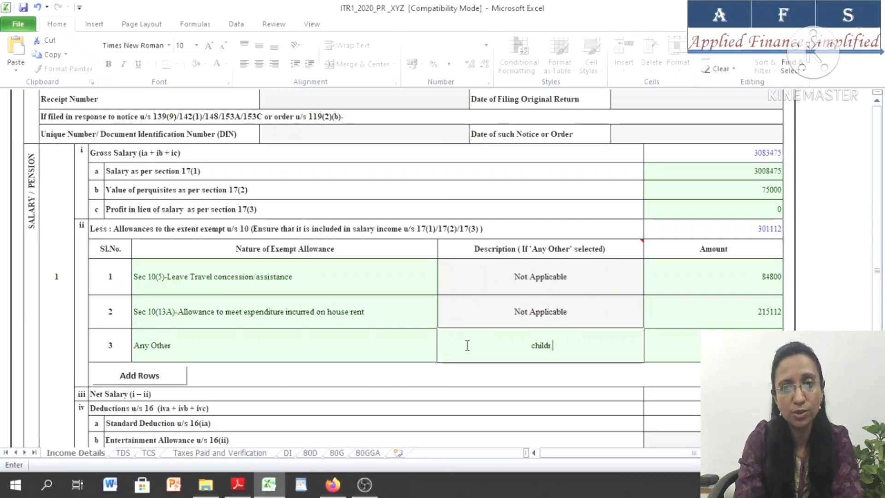
{"action": "type", "text": "edu"}
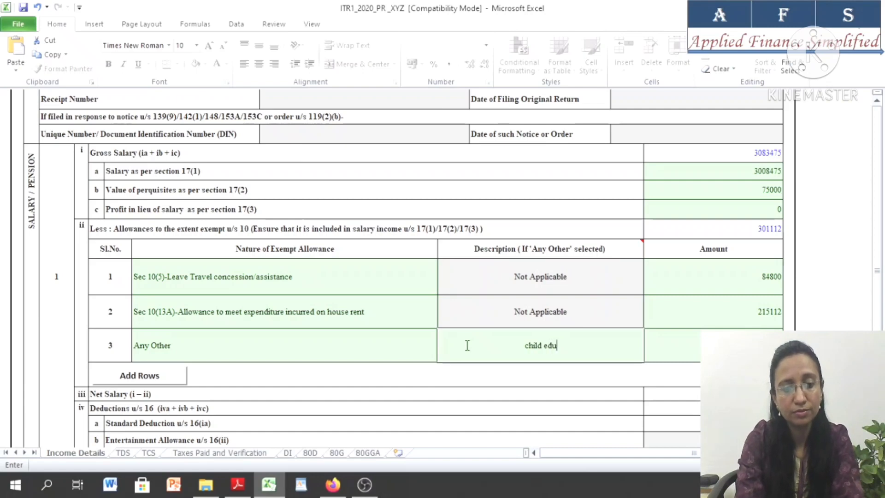
{"action": "type", "text": "cation a"}
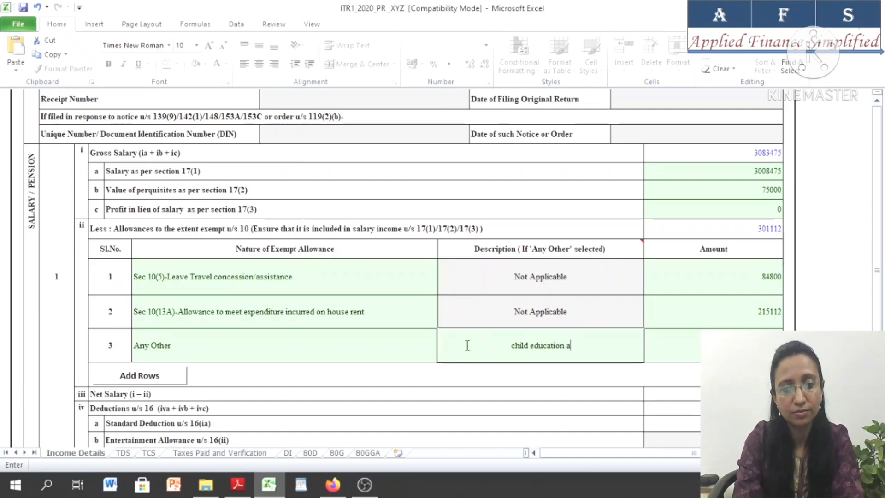
{"action": "type", "text": "llowance"}
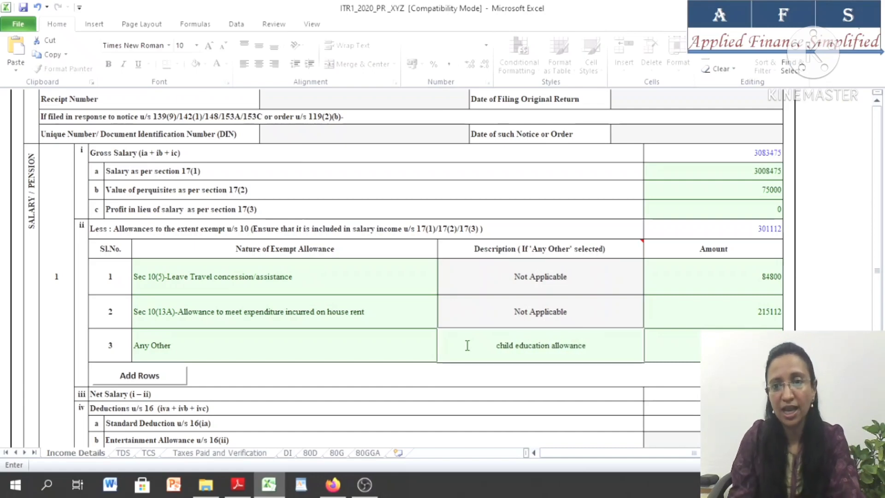
{"action": "key", "text": "Tab"}
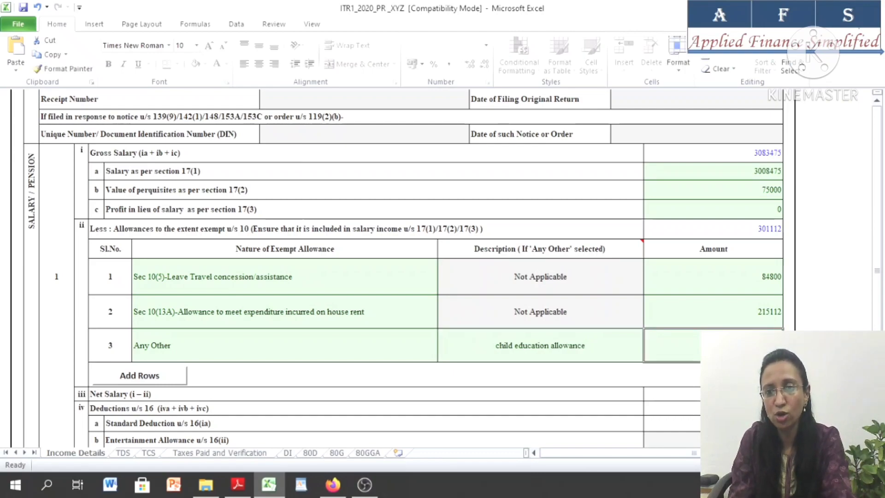
Try to edit the standard deduction u/s 16(ia) amount in the salary section
{"action": "scroll", "coordinate": [404, 268], "scroll_direction": "down", "scroll_amount": 3}
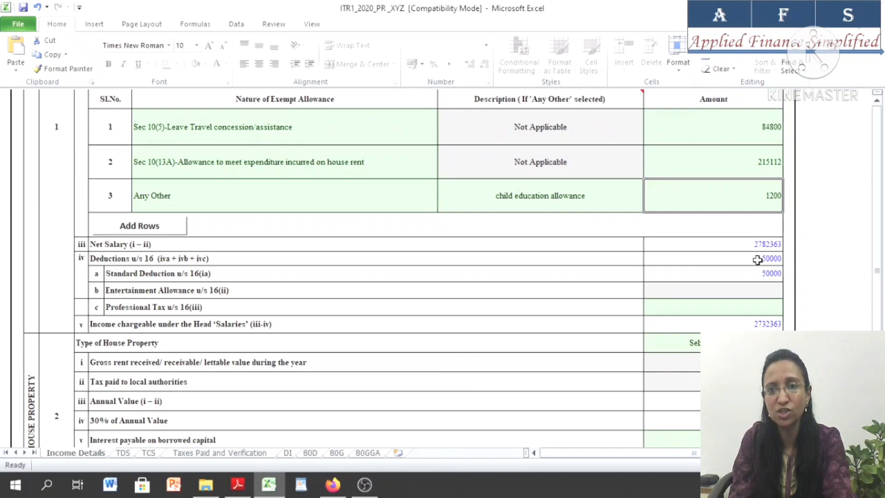
{"action": "left_click", "coordinate": [189, 273]}
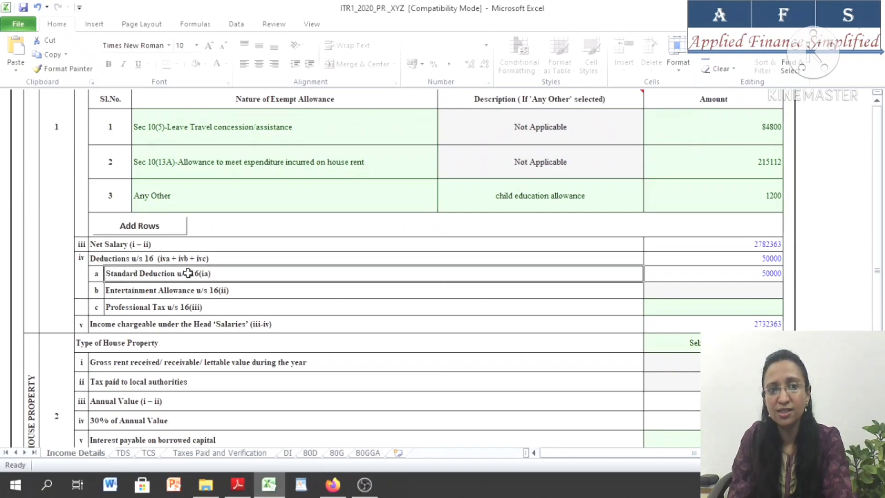
{"action": "double_click", "coordinate": [743, 279]}
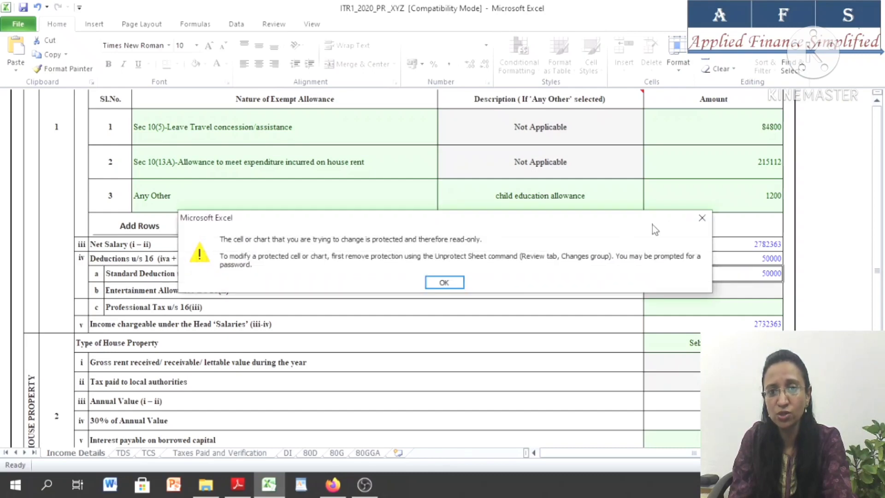
{"action": "left_click", "coordinate": [702, 218]}
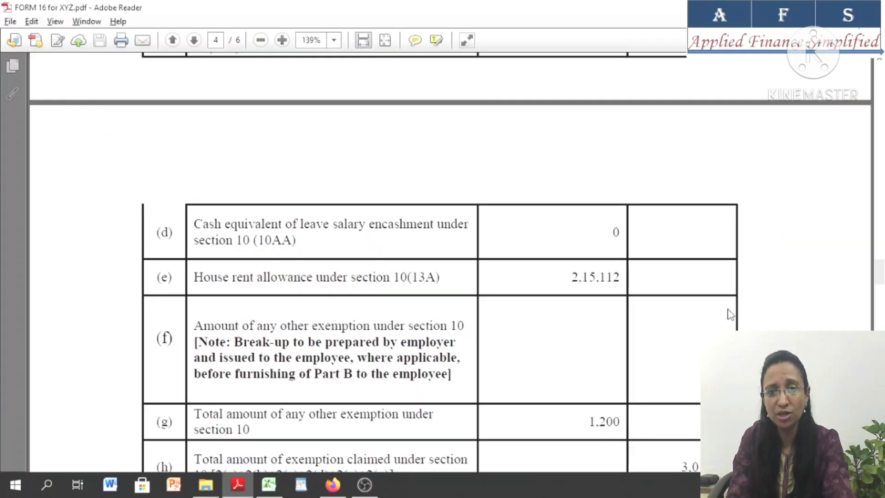
Enter 2500 as the professional tax u/s 16(iii)
{"action": "scroll", "coordinate": [525, 326], "scroll_direction": "down", "scroll_amount": 8}
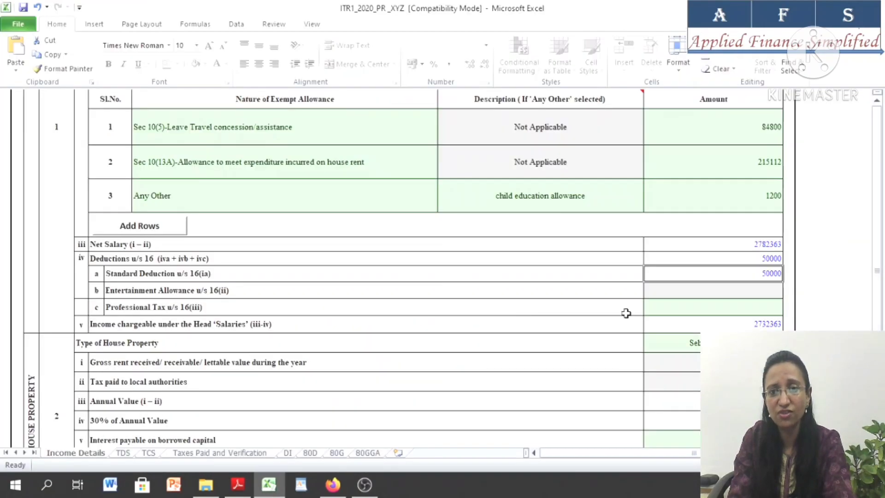
{"action": "double_click", "coordinate": [727, 306]}
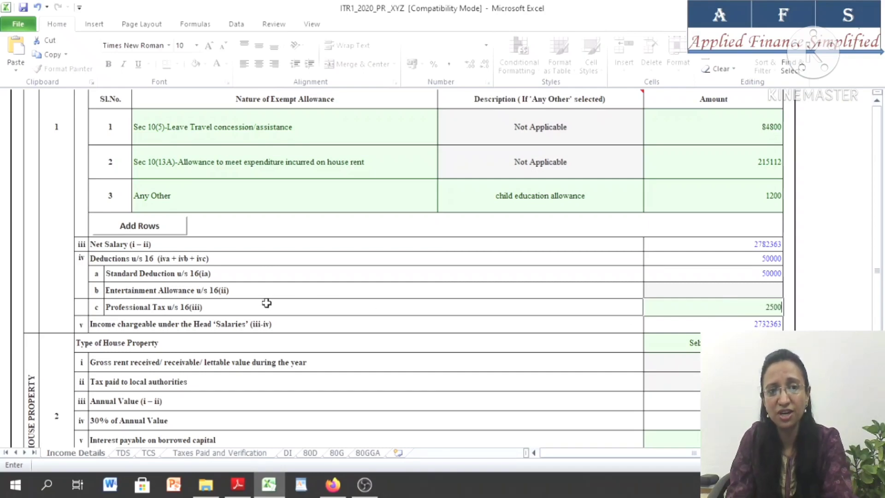
{"action": "left_click", "coordinate": [603, 342]}
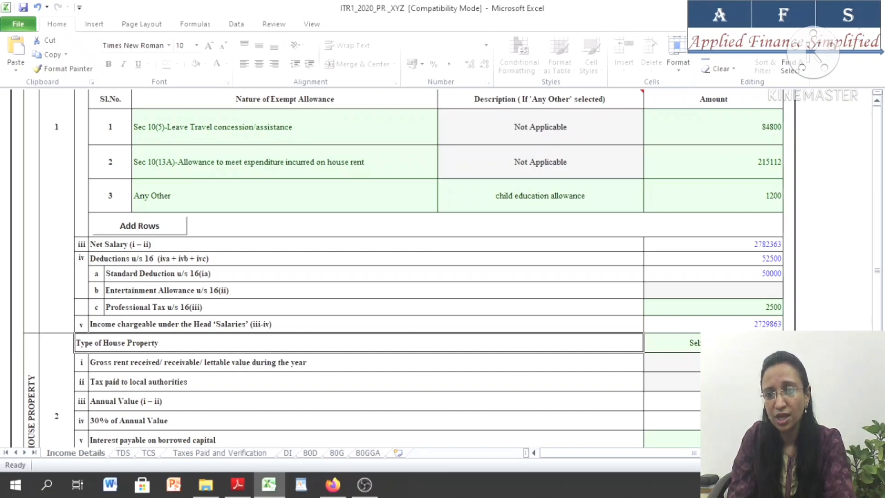
Review the house property type, the interest payable on borrowed capital and the resulting house property income
{"action": "scroll", "coordinate": [617, 243], "scroll_direction": "down", "scroll_amount": 2}
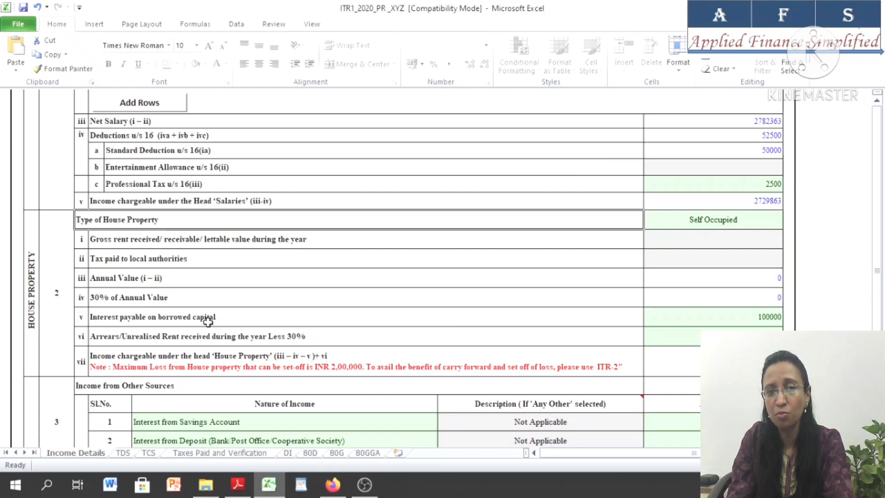
{"action": "left_click", "coordinate": [714, 319]}
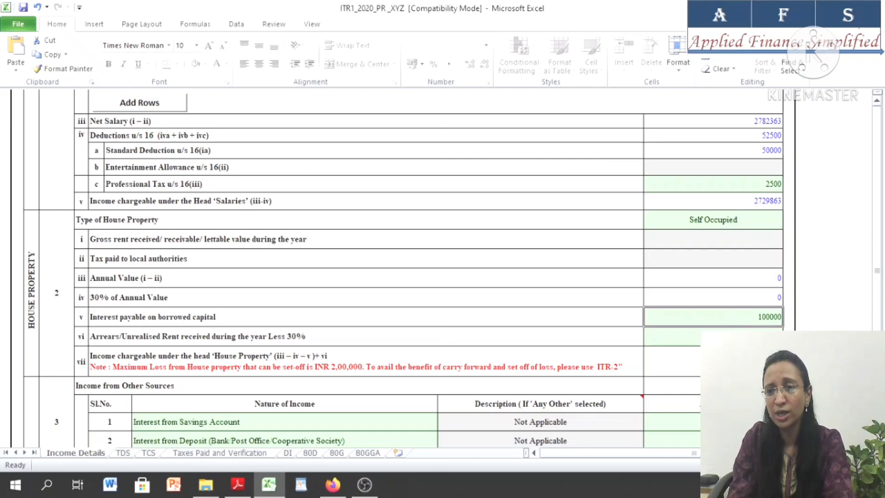
{"action": "scroll", "coordinate": [404, 268], "scroll_direction": "down", "scroll_amount": 3}
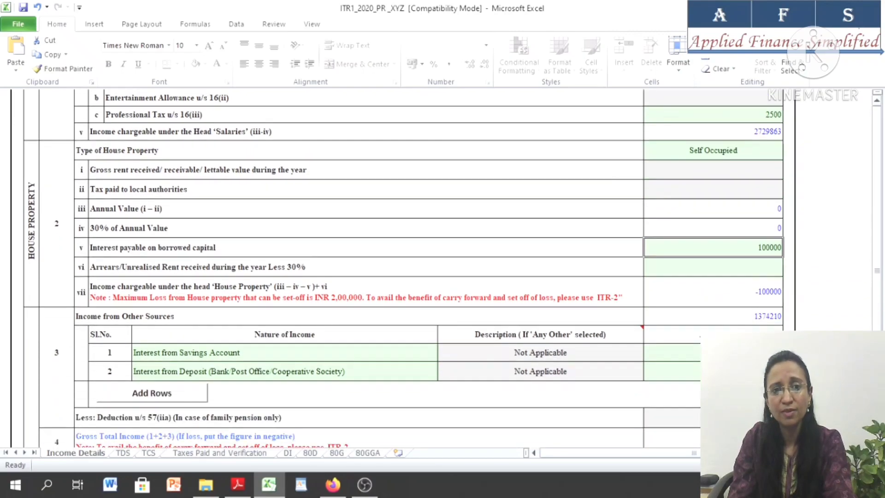
Check the two Income from Other Sources entries and look through the nature of income options for the second one
{"action": "scroll", "coordinate": [147, 220], "scroll_direction": "down", "scroll_amount": 1}
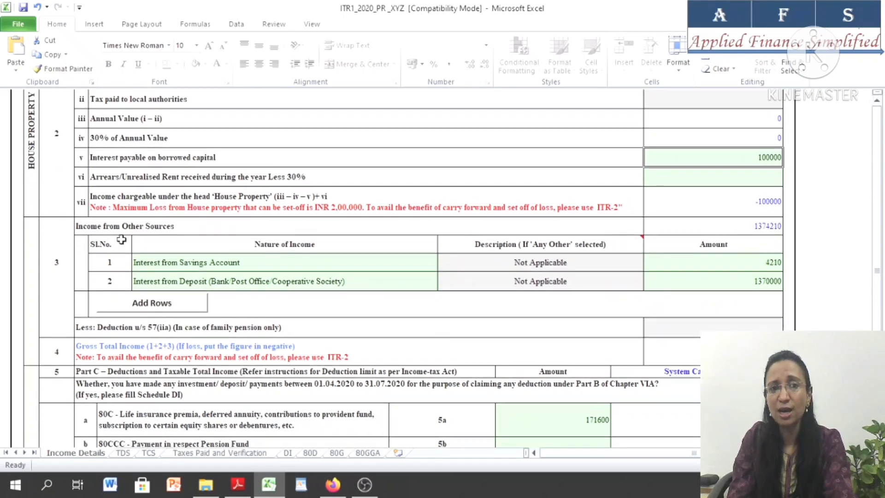
{"action": "left_click", "coordinate": [199, 262]}
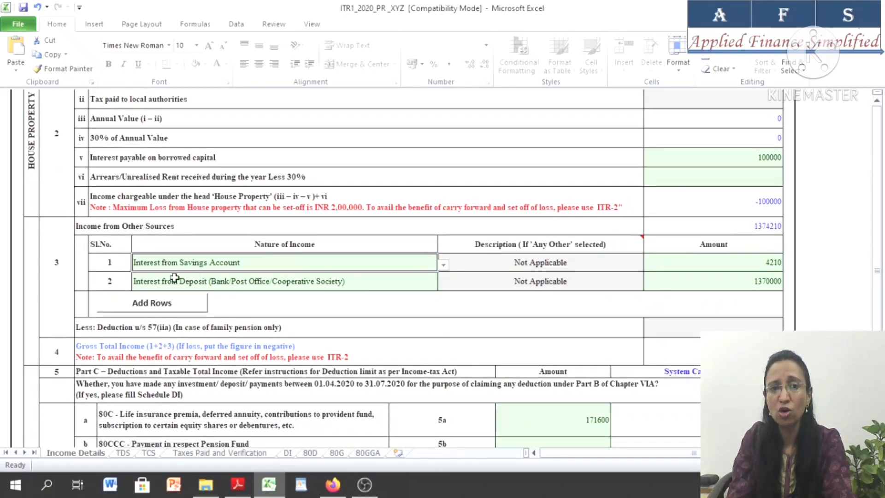
{"action": "left_click", "coordinate": [203, 285]}
{"action": "left_click", "coordinate": [443, 287]}
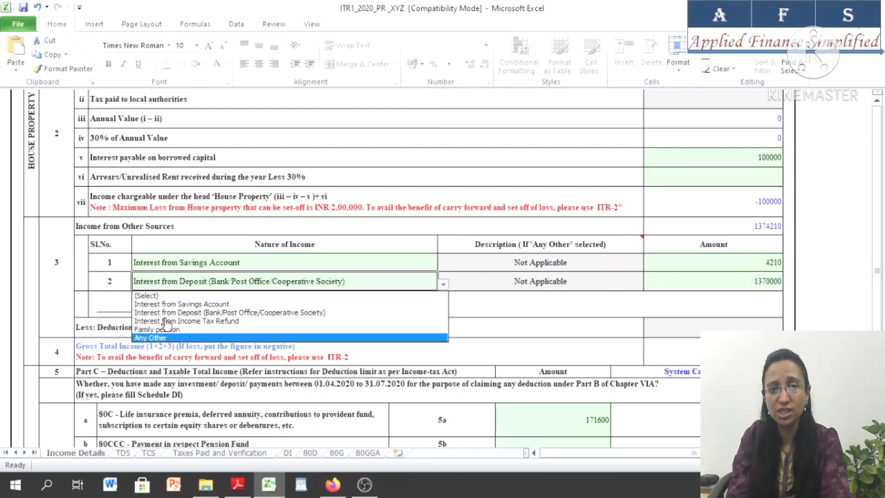
{"action": "left_click", "coordinate": [95, 270]}
Open the ITR1 workings and other income details workbook from the ITR 1 folder and show its Other income details sheet
{"action": "left_click", "coordinate": [206, 484]}
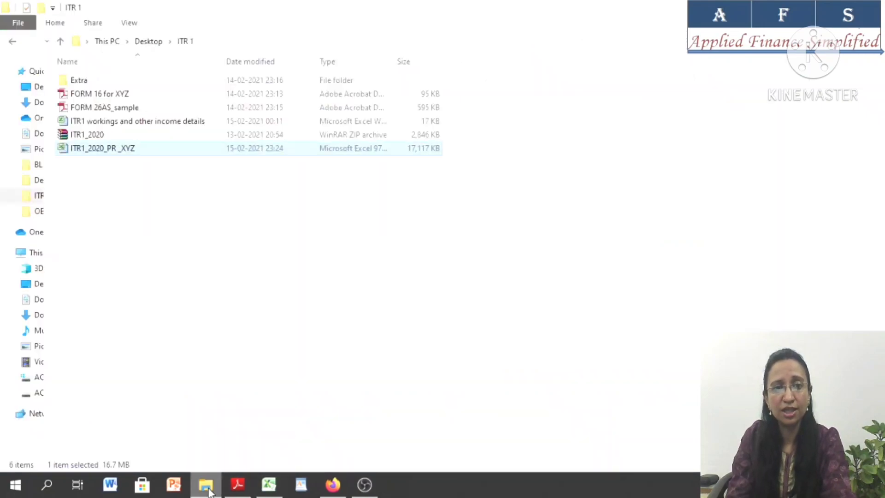
{"action": "double_click", "coordinate": [105, 122]}
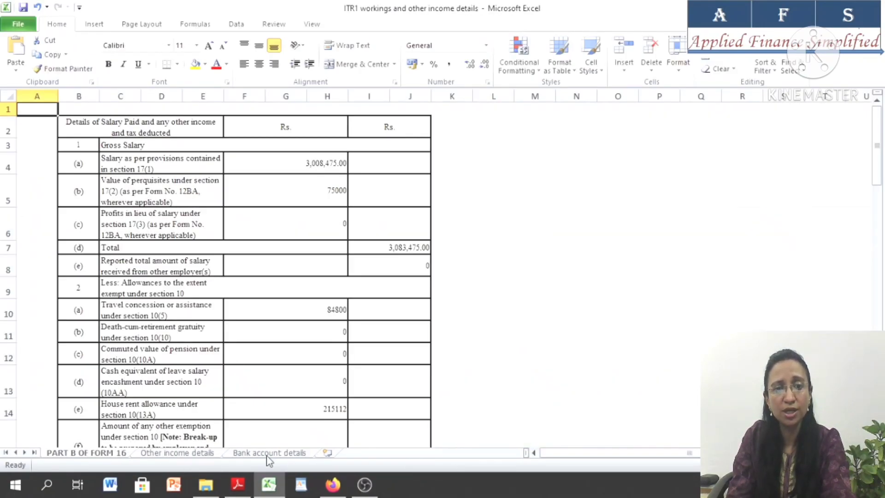
{"action": "left_click", "coordinate": [205, 453]}
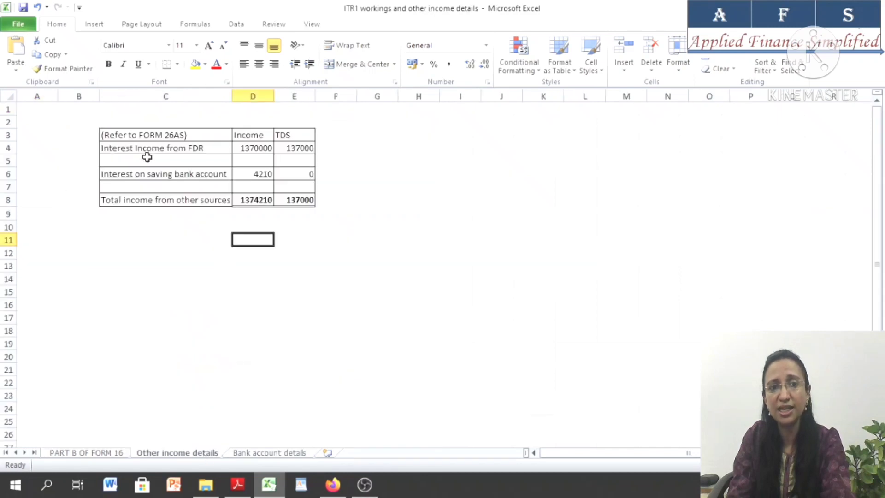
Check the income and TDS figures for FDR interest, the savings account interest and the total income from other sources
{"action": "left_click", "coordinate": [146, 149]}
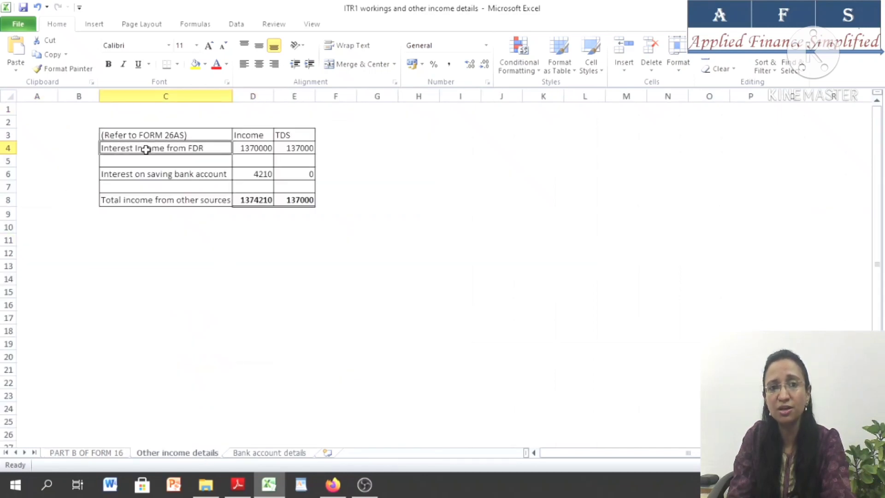
{"action": "left_click", "coordinate": [248, 147]}
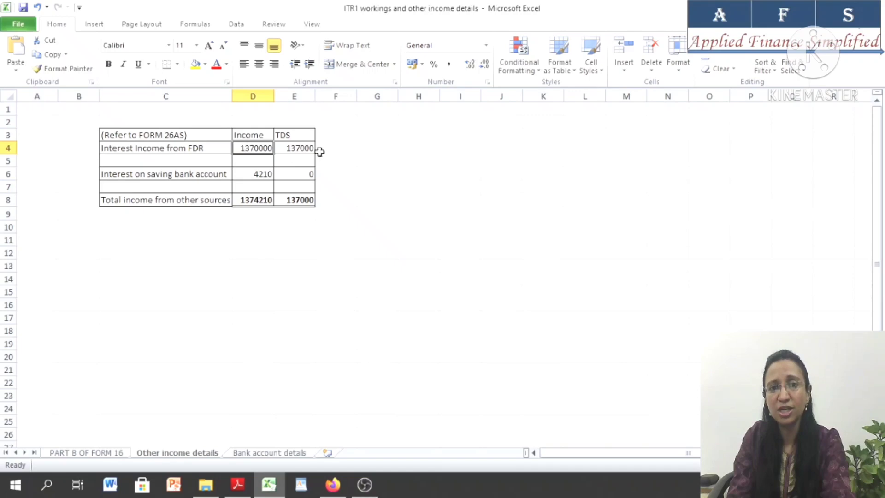
{"action": "left_click", "coordinate": [289, 147]}
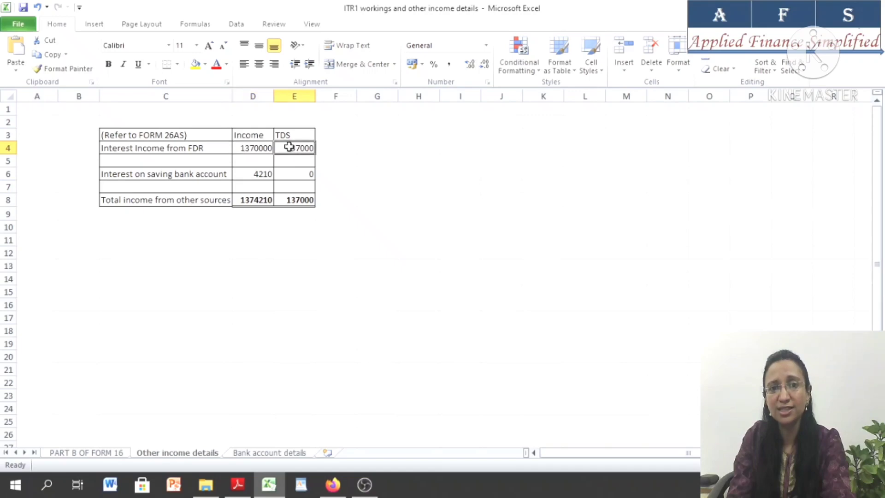
{"action": "left_click", "coordinate": [133, 175]}
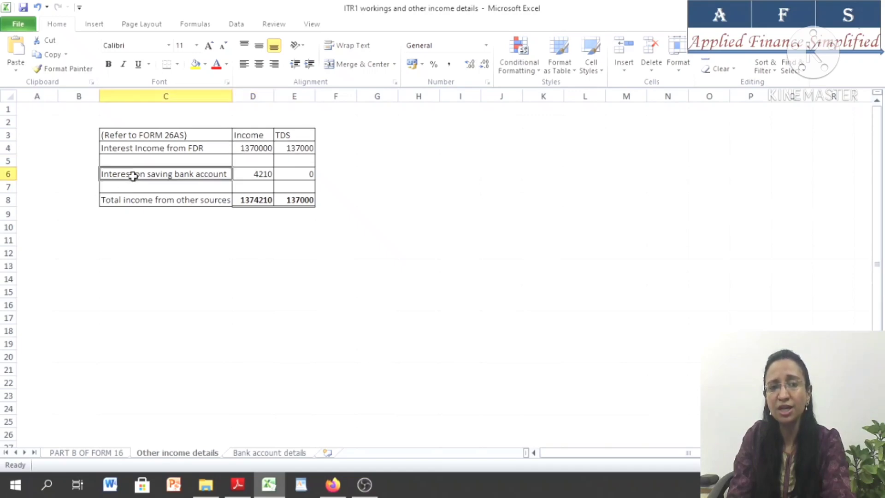
{"action": "left_click", "coordinate": [247, 175]}
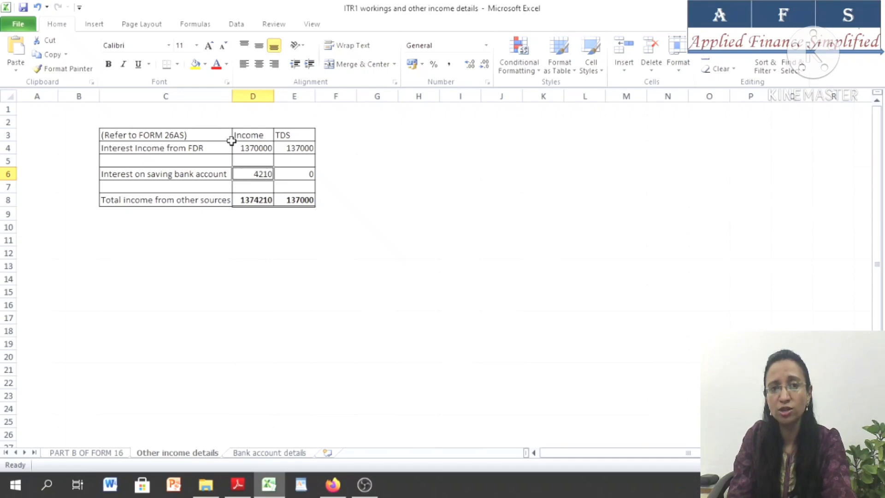
{"action": "left_click_drag", "start_coordinate": [241, 148], "coordinate": [238, 173]}
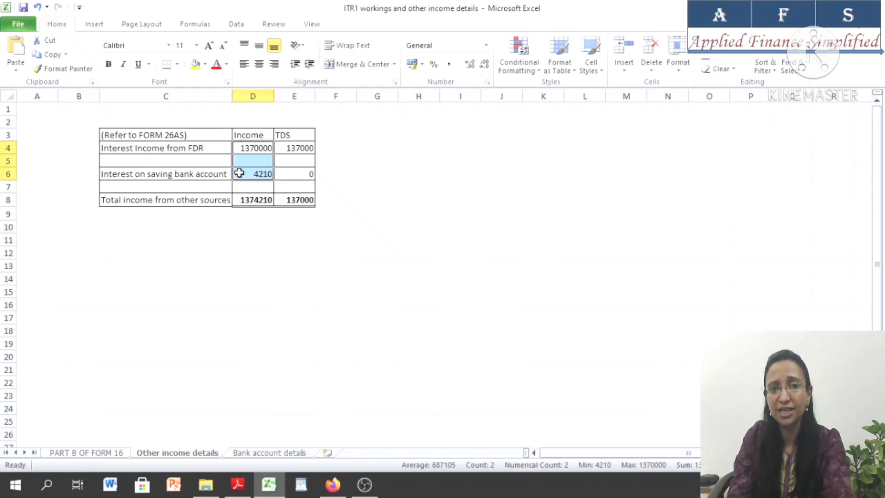
{"action": "left_click", "coordinate": [256, 205]}
{"action": "left_click", "coordinate": [221, 296]}
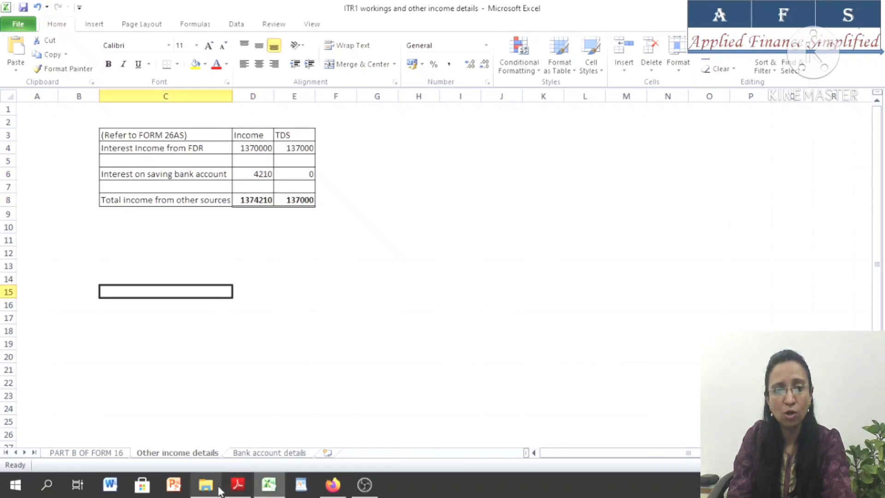
Open FORM 26AS_sample from the ITR 1 folder in Adobe Reader and highlight the bank deductor's name in Part A
{"action": "left_click", "coordinate": [205, 484]}
{"action": "double_click", "coordinate": [98, 106]}
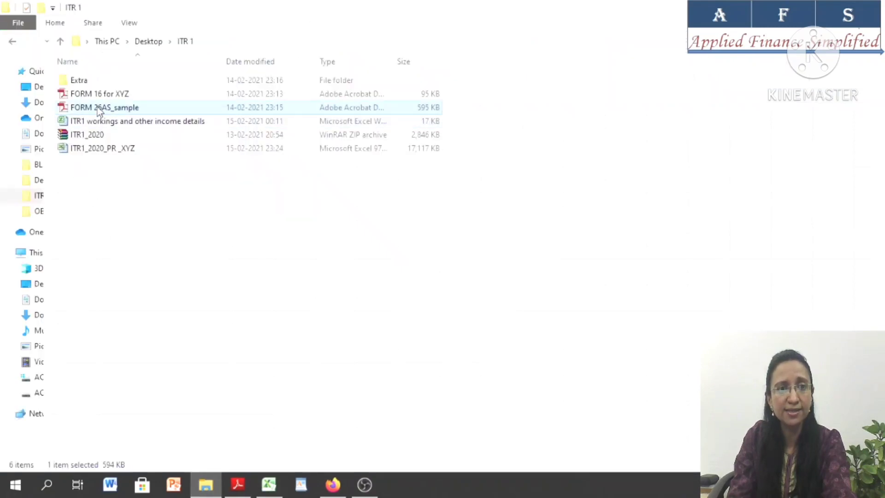
{"action": "scroll", "coordinate": [456, 263], "scroll_direction": "down", "scroll_amount": 5}
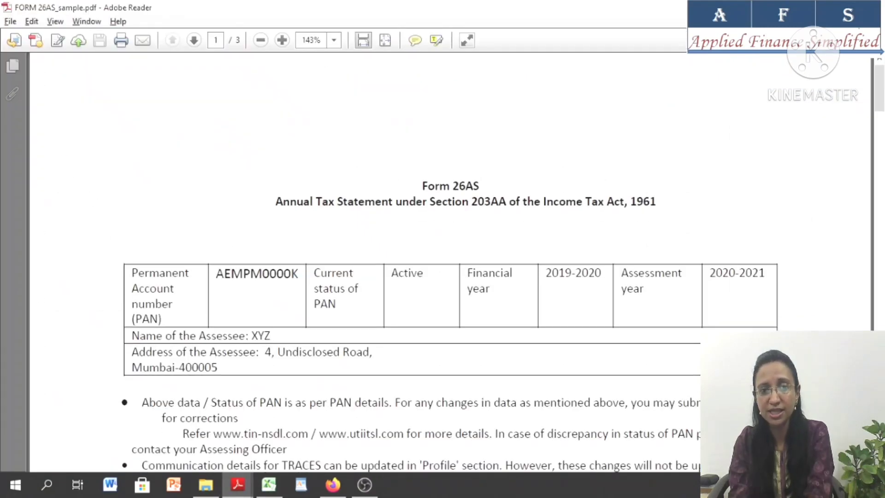
{"action": "scroll", "coordinate": [162, 235], "scroll_direction": "down", "scroll_amount": 9}
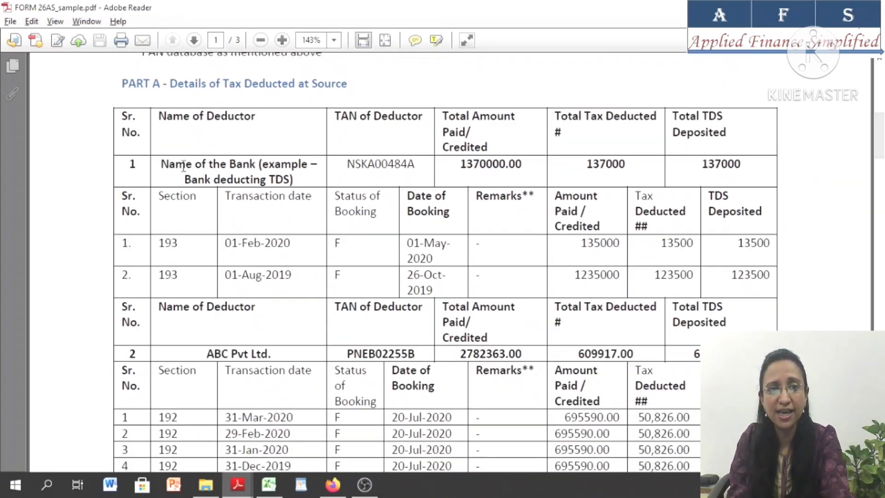
{"action": "left_click_drag", "start_coordinate": [171, 165], "coordinate": [283, 182]}
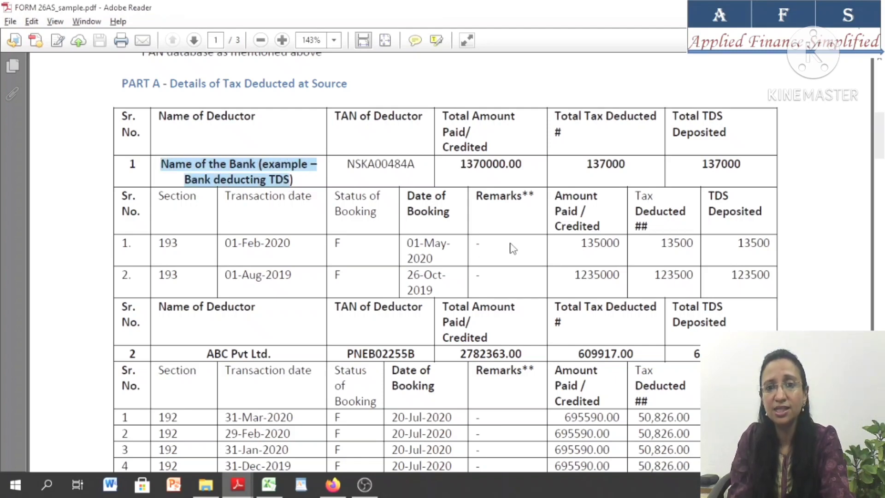
Check the bank deductor's two amounts paid against its total amount credited in Part A of Form 26AS
{"action": "left_click", "coordinate": [569, 242]}
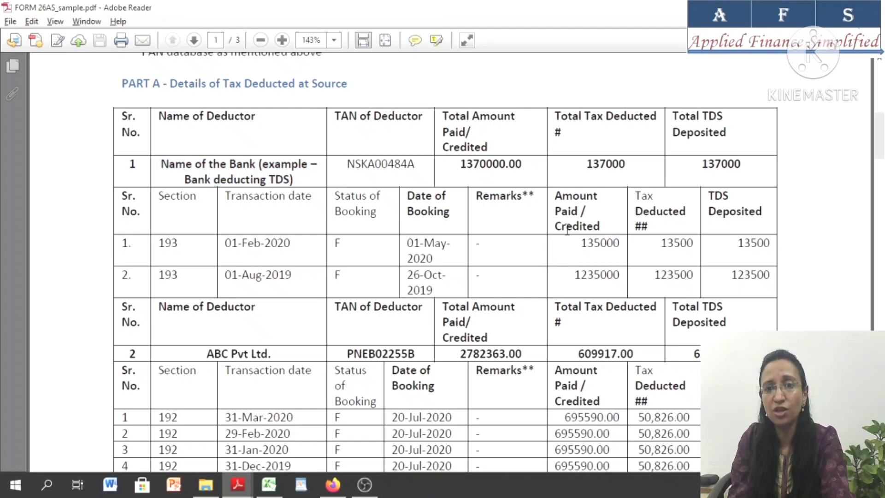
{"action": "double_click", "coordinate": [570, 279]}
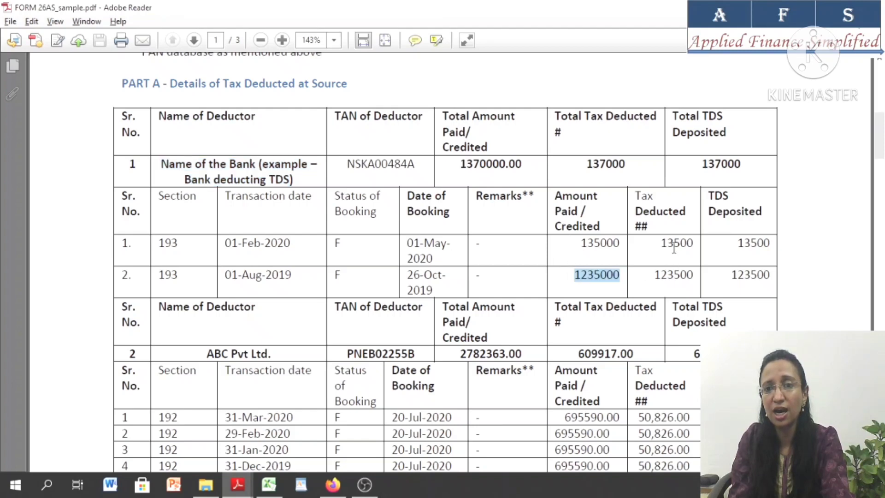
{"action": "left_click", "coordinate": [680, 266]}
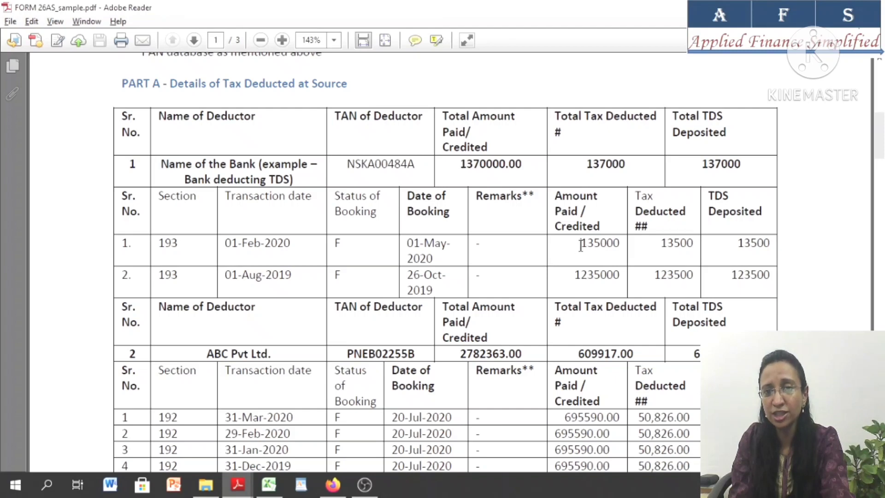
{"action": "left_click_drag", "start_coordinate": [581, 245], "coordinate": [614, 247]}
{"action": "left_click_drag", "start_coordinate": [577, 278], "coordinate": [620, 279]}
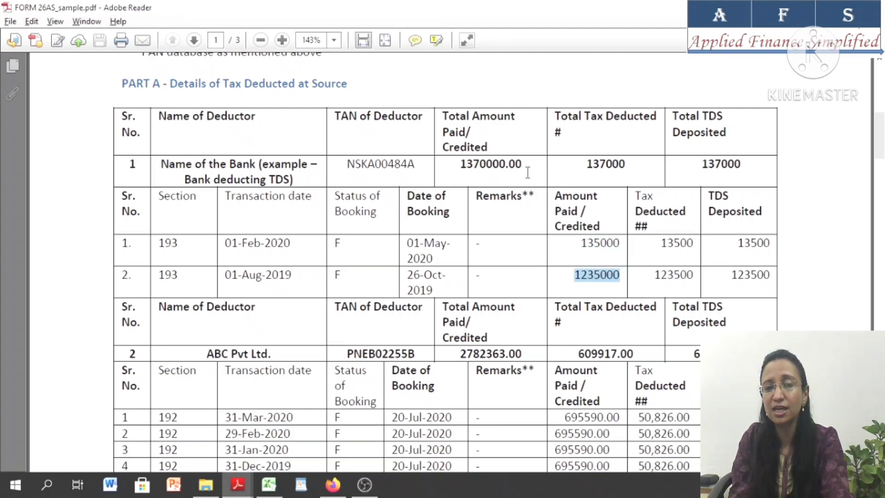
{"action": "left_click_drag", "start_coordinate": [521, 165], "coordinate": [469, 170]}
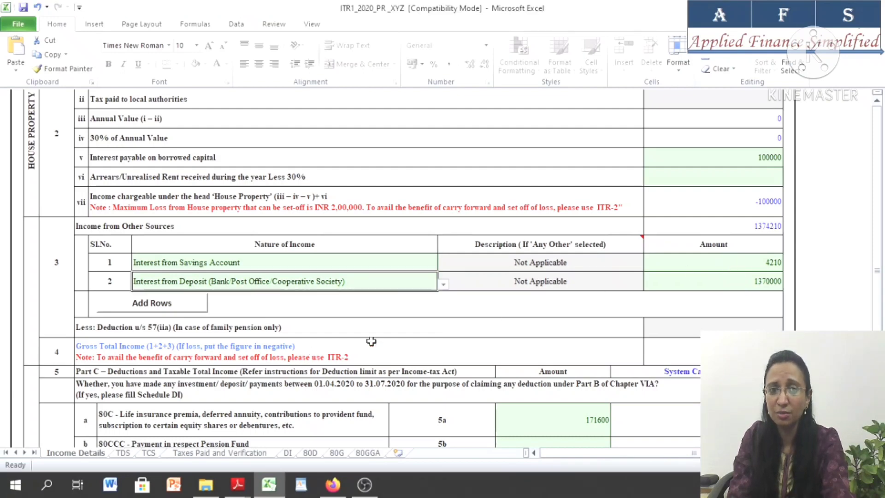
Add one row below the deposit interest entry in Income from Other Sources and set its nature of income to Any Other
{"action": "left_click", "coordinate": [153, 306]}
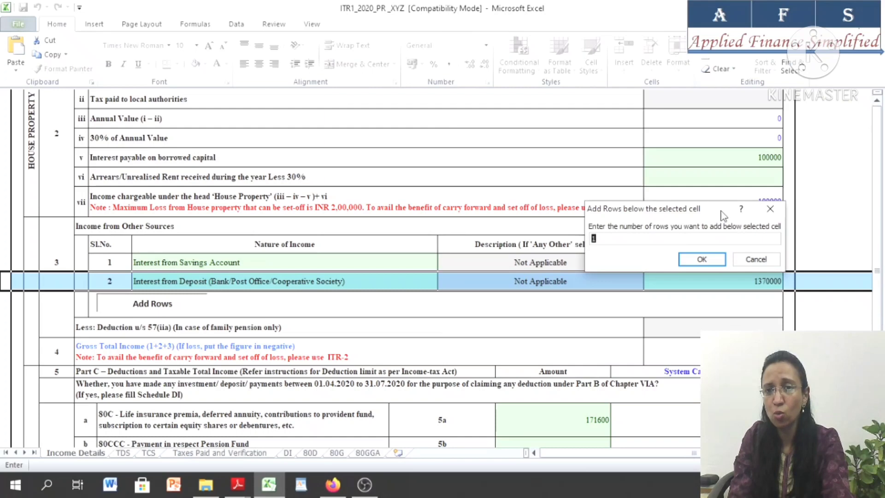
{"action": "left_click", "coordinate": [698, 263]}
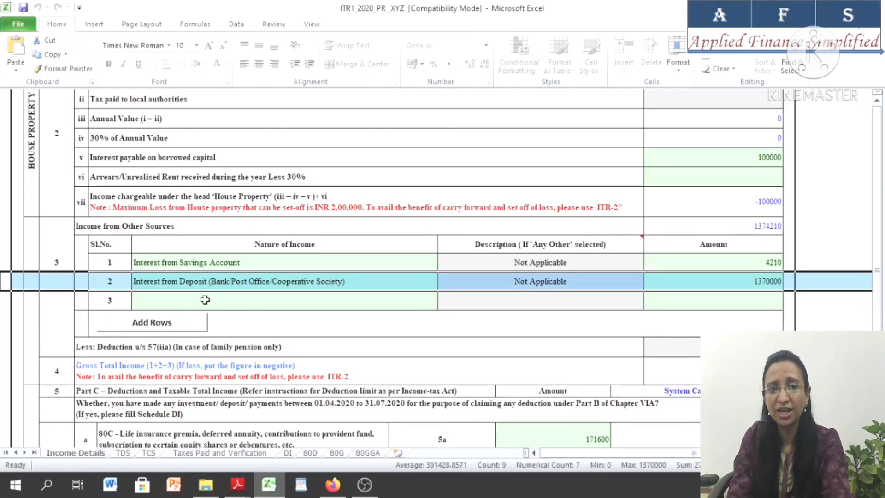
{"action": "left_click", "coordinate": [207, 296]}
{"action": "left_click", "coordinate": [442, 304]}
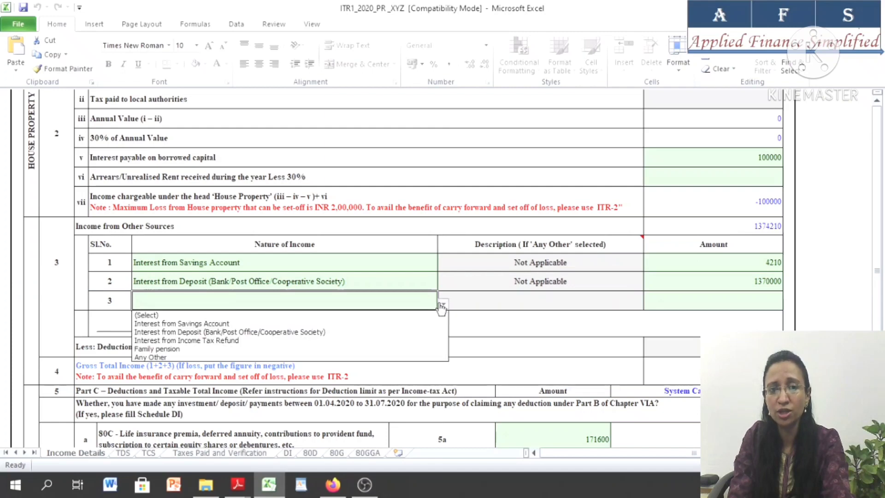
{"action": "left_click", "coordinate": [167, 357]}
{"action": "left_click", "coordinate": [479, 296]}
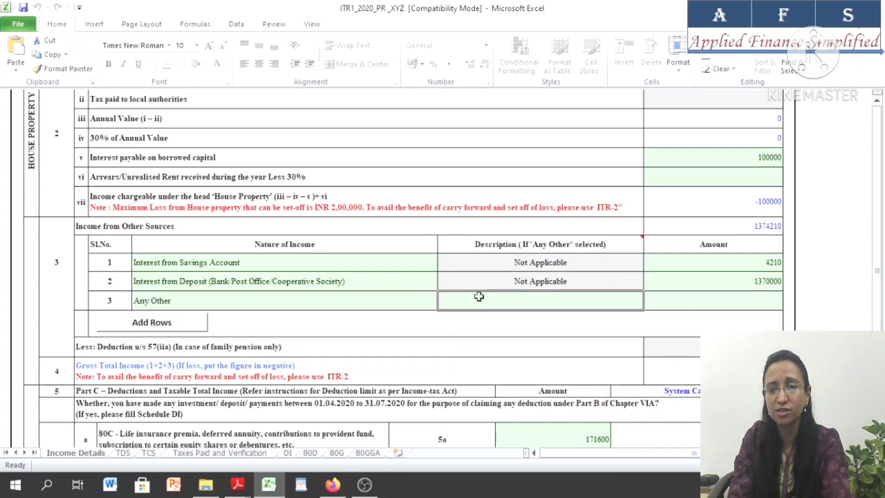
{"action": "left_click", "coordinate": [715, 304]}
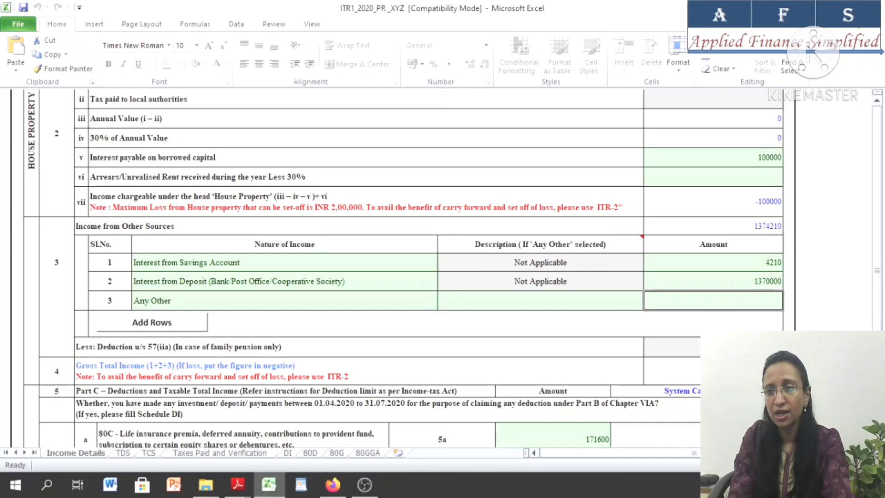
Review the gross total income and the Part C deductions from 80C through 80U
{"action": "scroll", "coordinate": [442, 267], "scroll_direction": "down", "scroll_amount": 3}
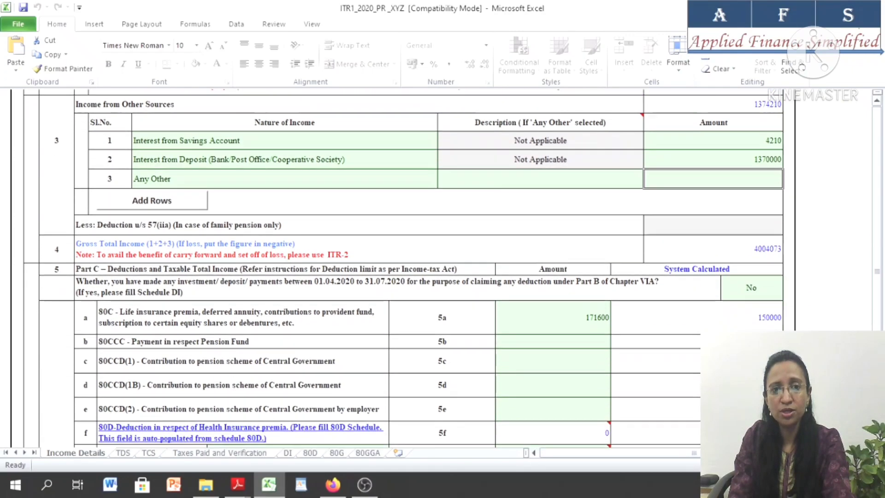
{"action": "scroll", "coordinate": [442, 267], "scroll_direction": "down", "scroll_amount": 1}
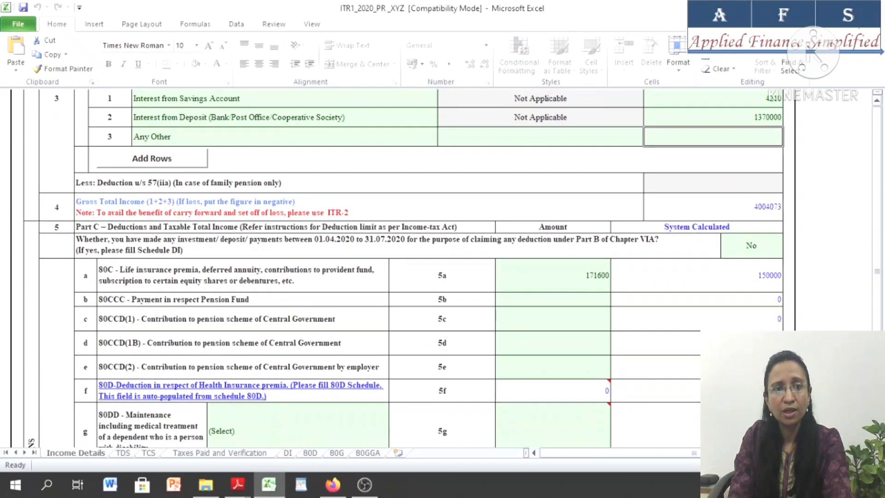
{"action": "scroll", "coordinate": [214, 180], "scroll_direction": "down", "scroll_amount": 2}
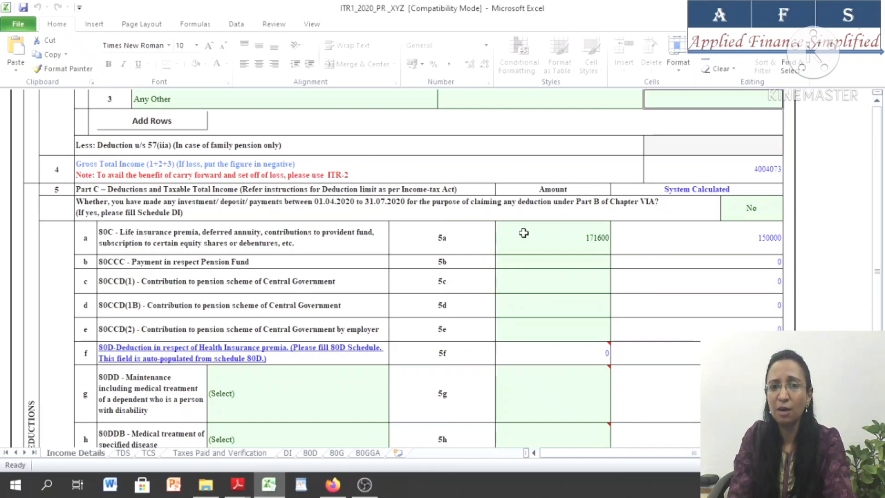
{"action": "left_click", "coordinate": [549, 237]}
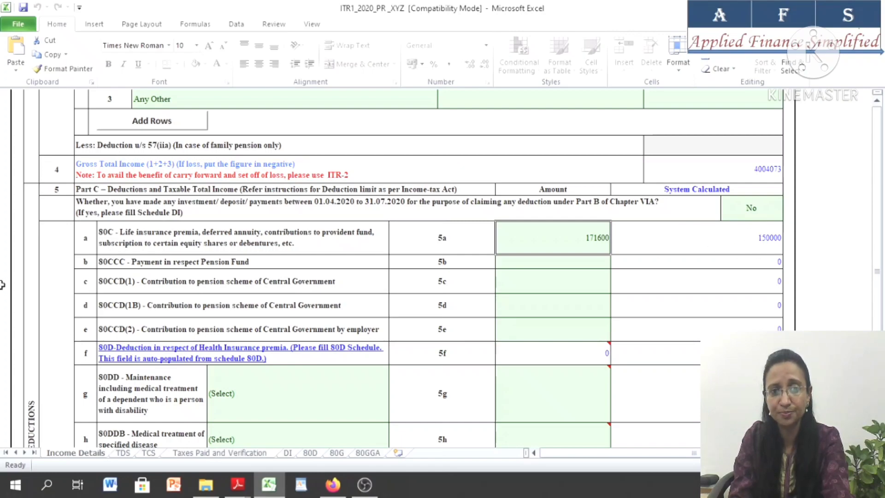
{"action": "scroll", "coordinate": [164, 168], "scroll_direction": "down", "scroll_amount": 2}
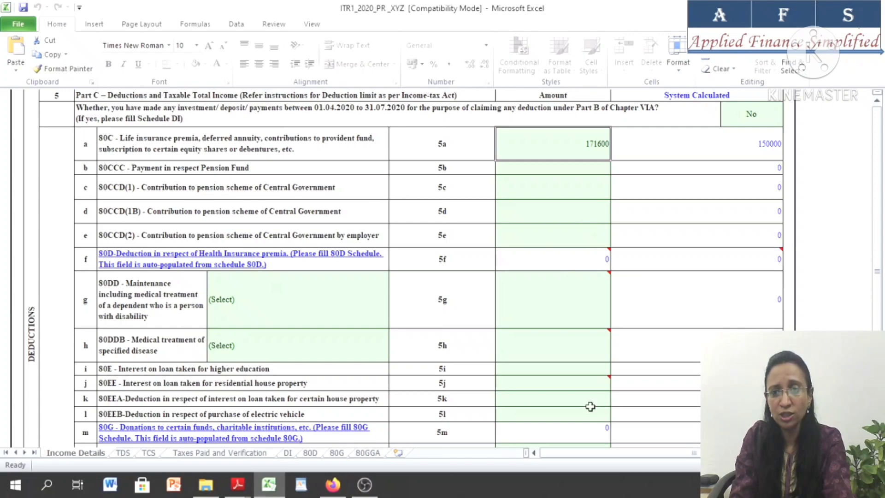
{"action": "scroll", "coordinate": [210, 253], "scroll_direction": "down", "scroll_amount": 3}
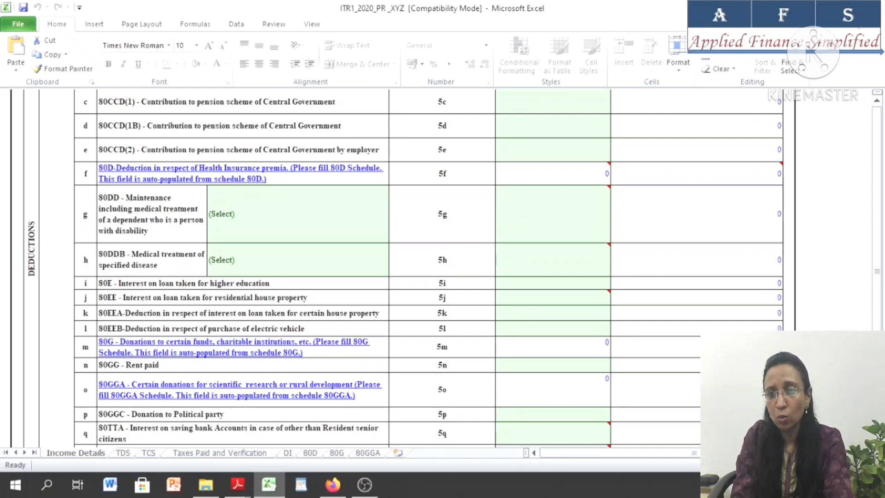
{"action": "scroll", "coordinate": [557, 341], "scroll_direction": "down", "scroll_amount": 3}
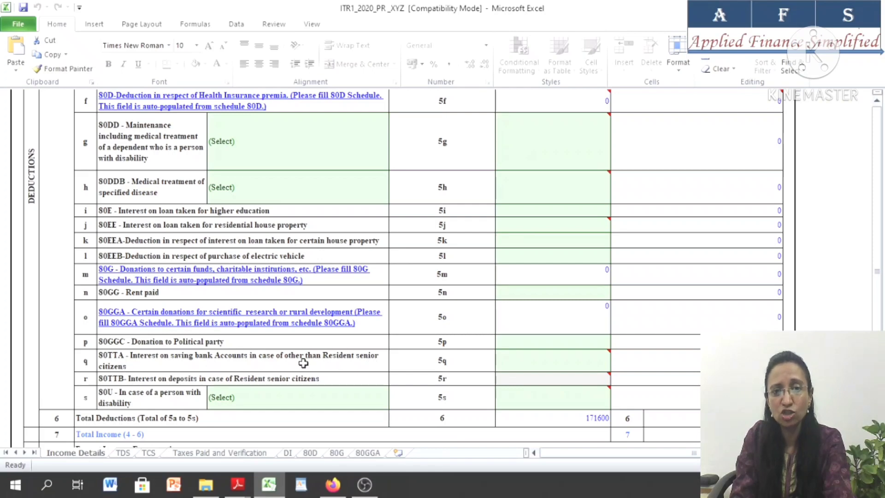
Check the savings account interest in the workings workbook and enter 4210 as the 80TTA deduction amount
{"action": "mouse_move", "coordinate": [572, 357]}
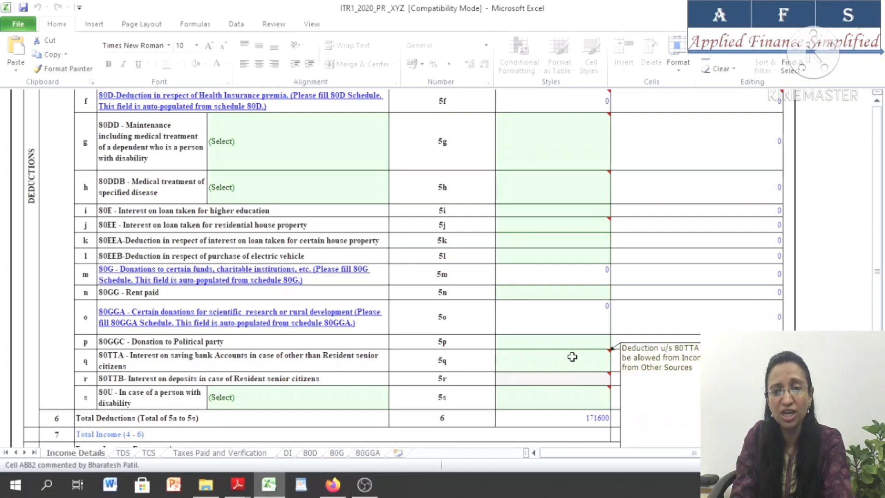
{"action": "left_click", "coordinate": [572, 356]}
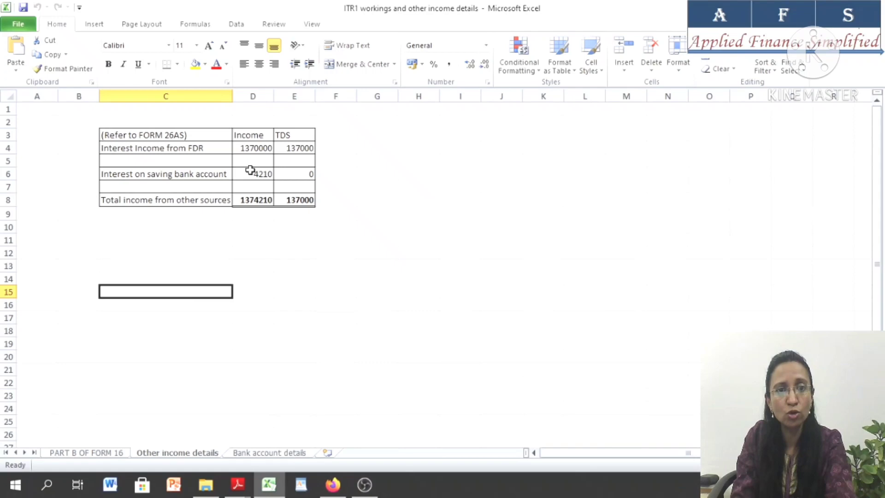
{"action": "left_click", "coordinate": [248, 172]}
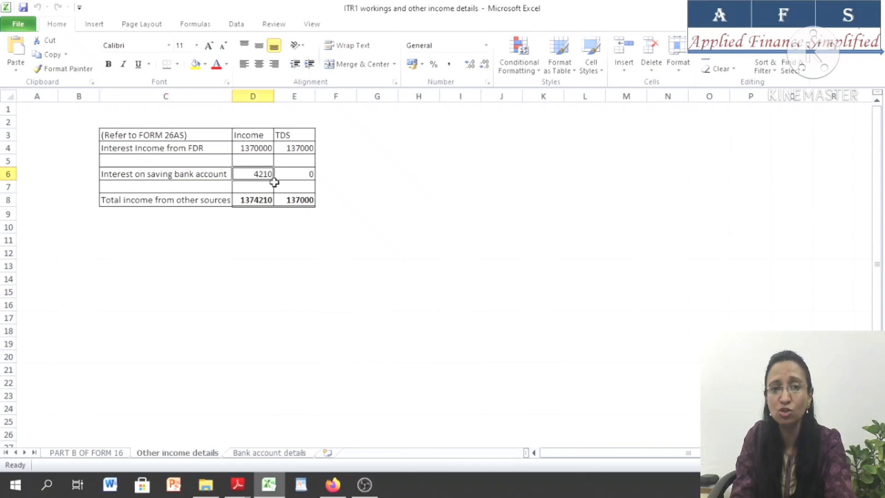
{"action": "key", "text": "alt+Tab"}
{"action": "key", "text": "alt+Tab"}
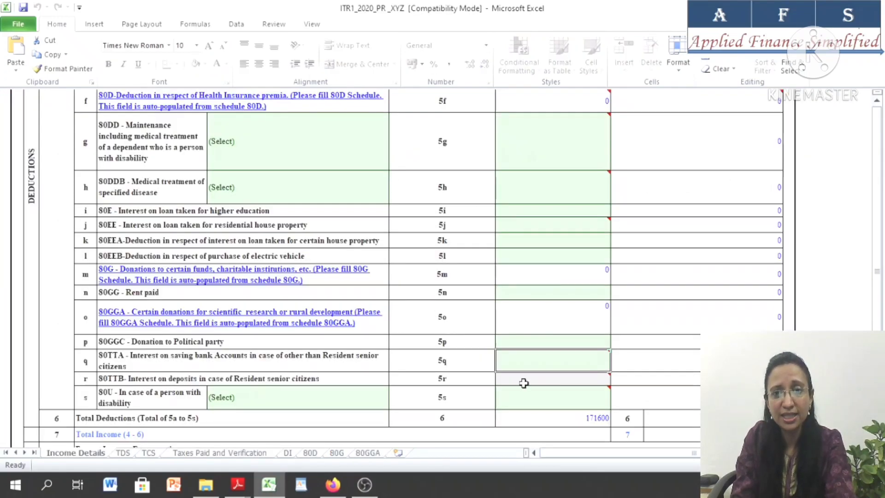
{"action": "type", "text": "4210"}
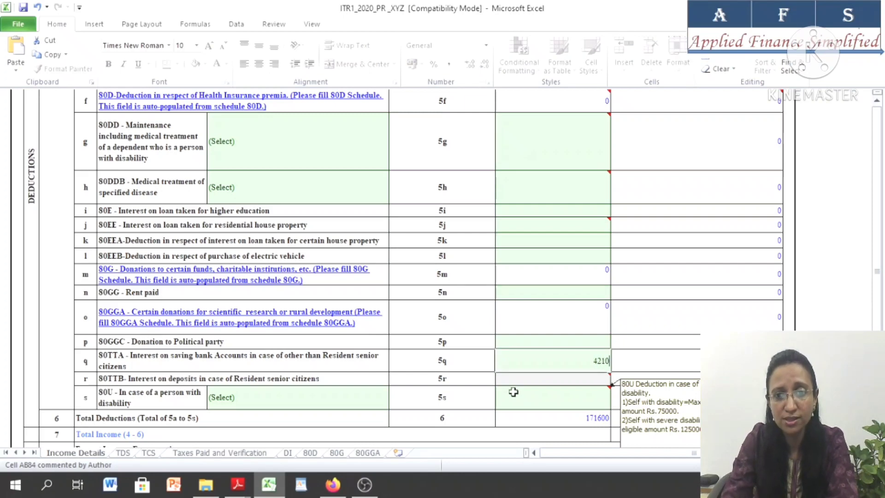
{"action": "key", "text": "Tab"}
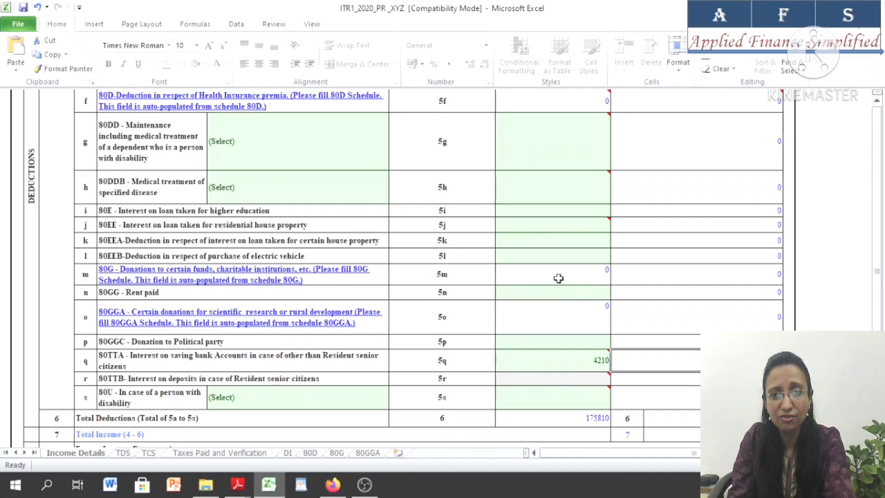
Look through the nature of income options for the first exempt income entry, trying Any Other before resetting it to (Select)
{"action": "scroll", "coordinate": [295, 354], "scroll_direction": "down", "scroll_amount": 3}
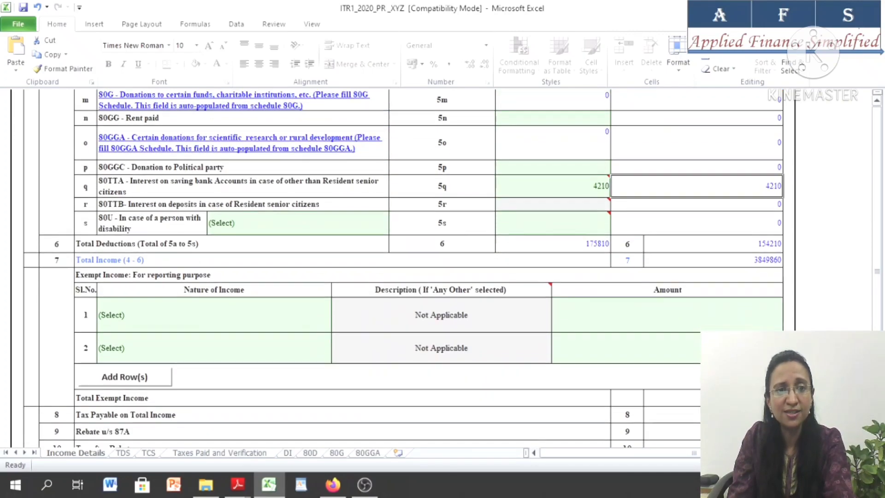
{"action": "scroll", "coordinate": [197, 241], "scroll_direction": "down", "scroll_amount": 1}
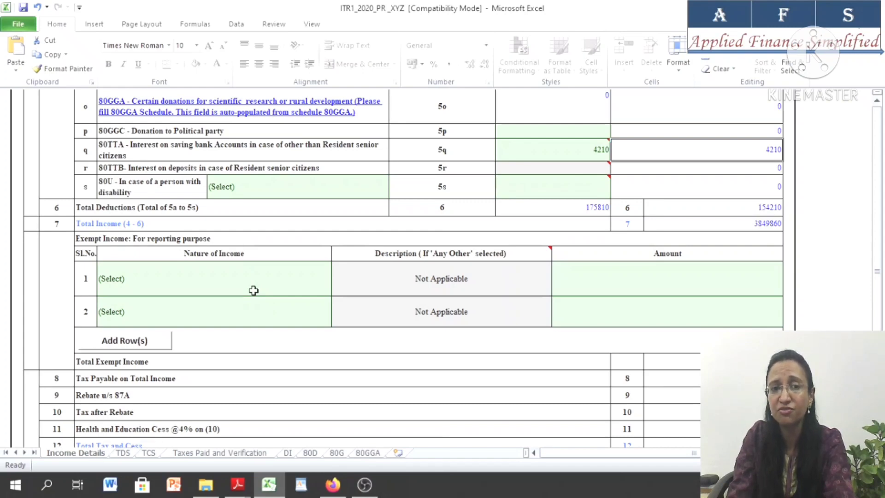
{"action": "left_click", "coordinate": [254, 290]}
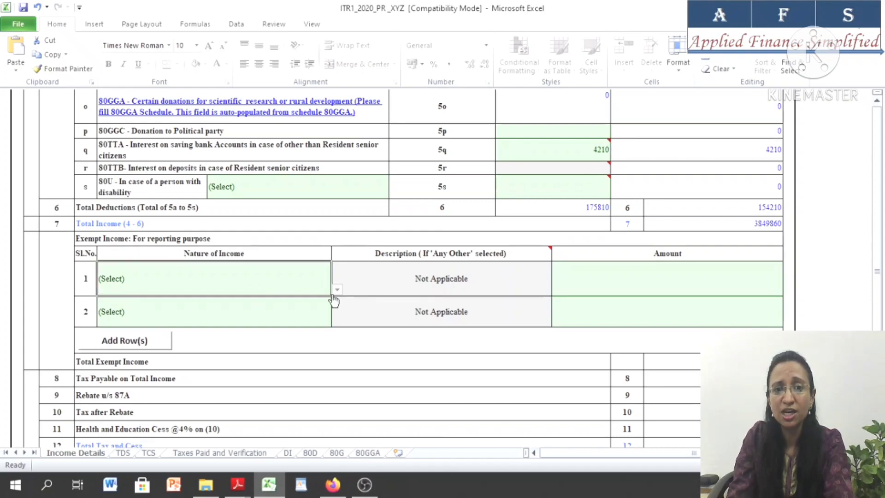
{"action": "left_click", "coordinate": [337, 289]}
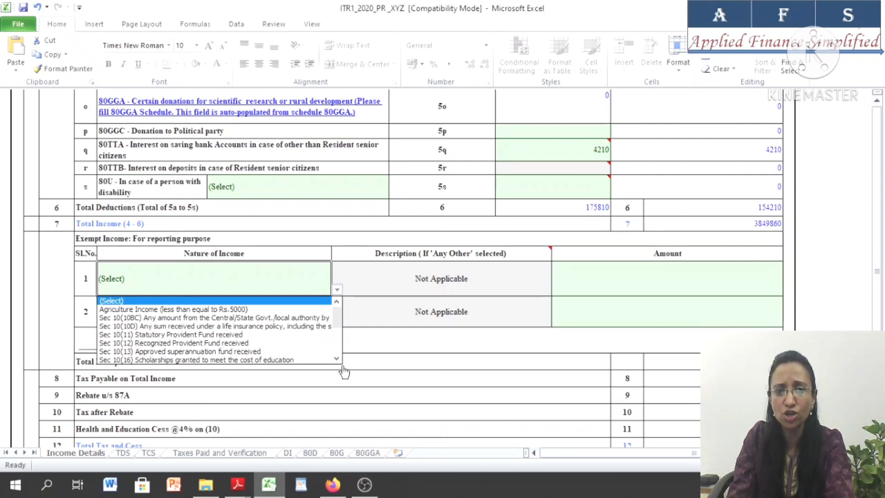
{"action": "scroll", "coordinate": [338, 355], "scroll_direction": "down", "scroll_amount": 4}
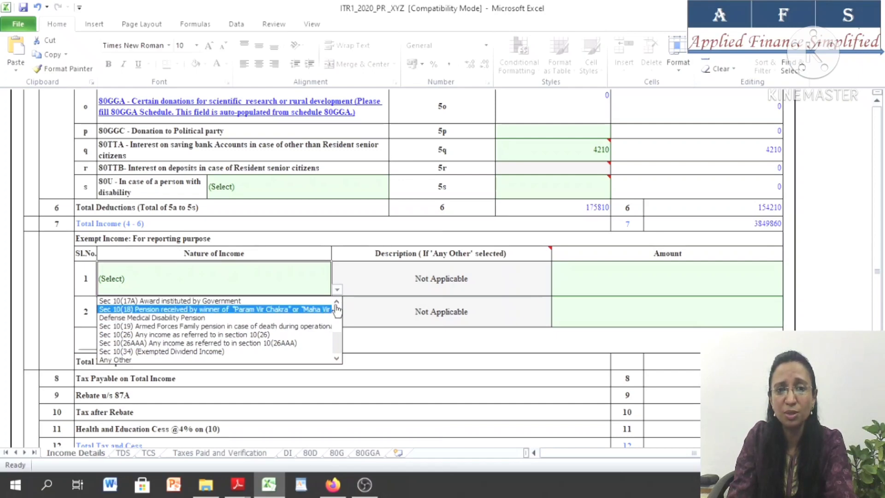
{"action": "left_click", "coordinate": [337, 302]}
{"action": "left_click", "coordinate": [338, 302]}
{"action": "left_click", "coordinate": [337, 301]}
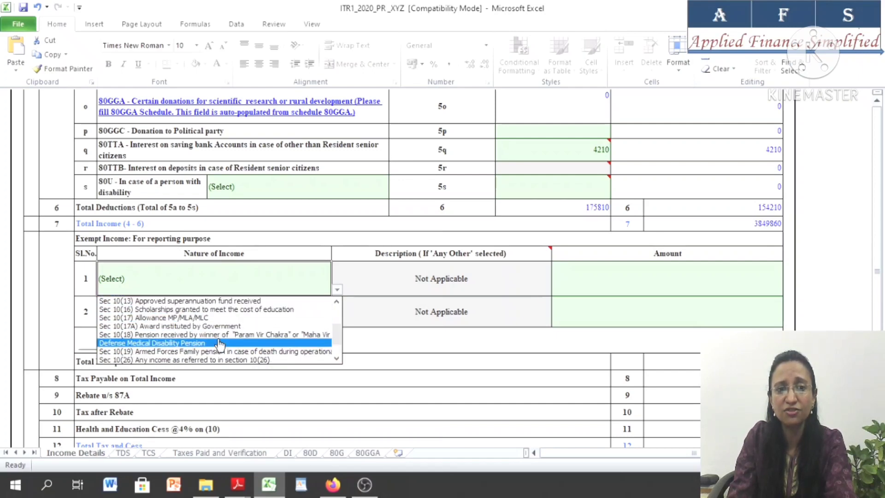
{"action": "scroll", "coordinate": [338, 358], "scroll_direction": "down", "scroll_amount": 1}
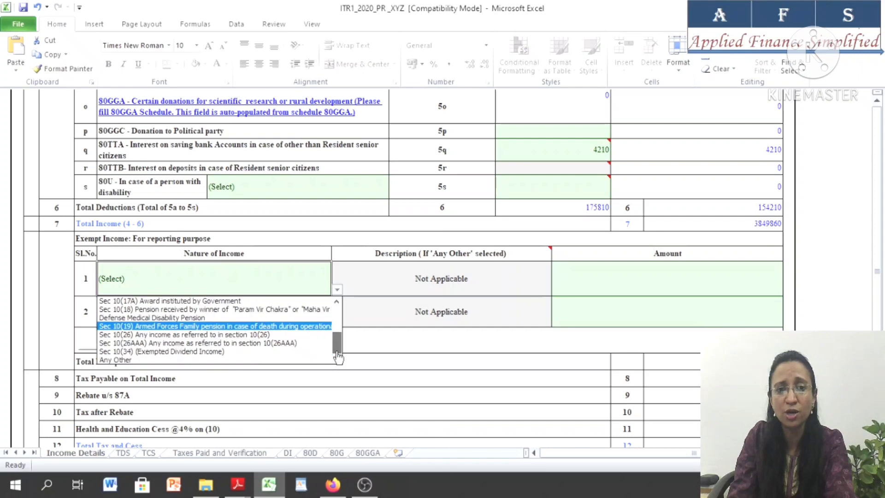
{"action": "left_click", "coordinate": [153, 362]}
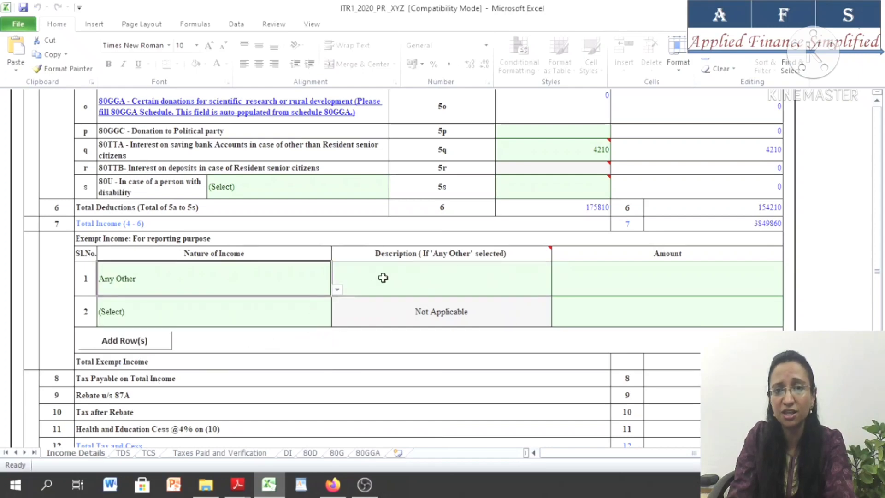
{"action": "left_click", "coordinate": [651, 277]}
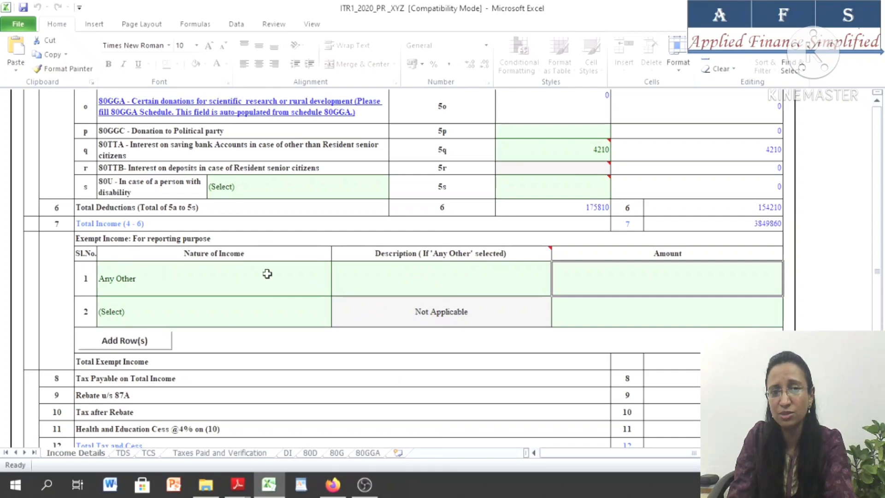
{"action": "left_click", "coordinate": [270, 285]}
{"action": "left_click", "coordinate": [336, 289]}
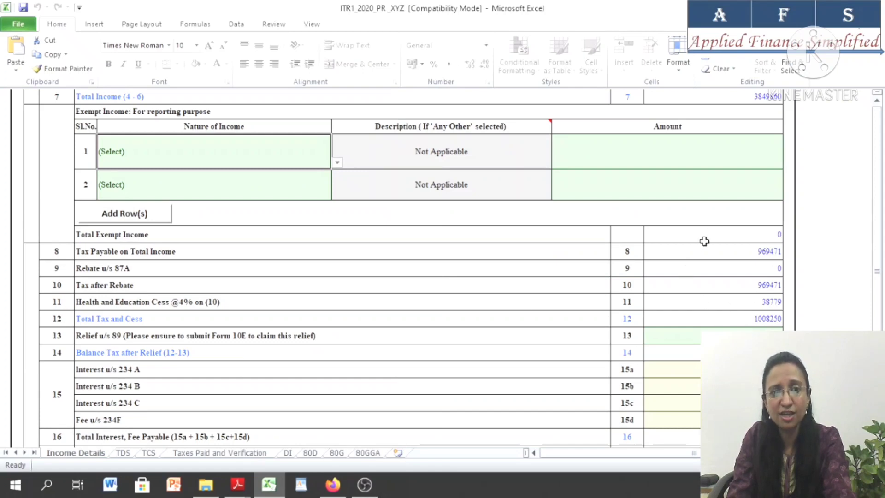
Look over the tax computation below the exempt income section and open the TDS sheet
{"action": "scroll", "coordinate": [404, 271], "scroll_direction": "down", "scroll_amount": 1}
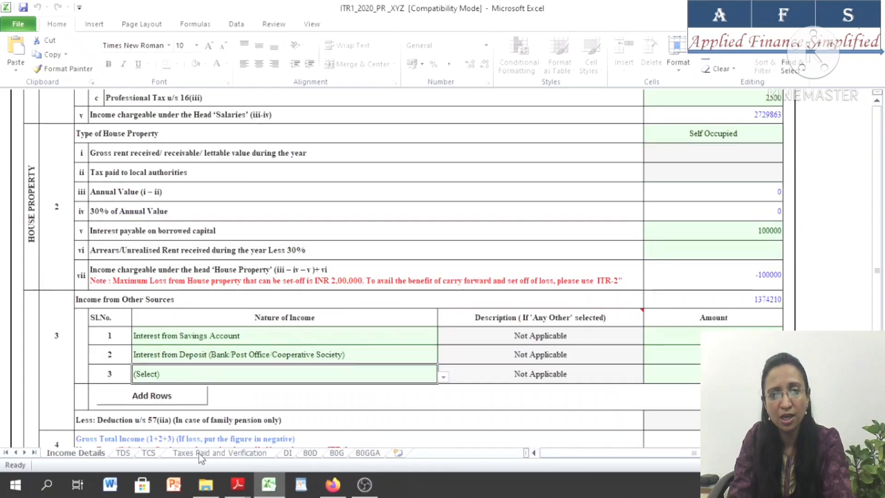
{"action": "left_click", "coordinate": [122, 454]}
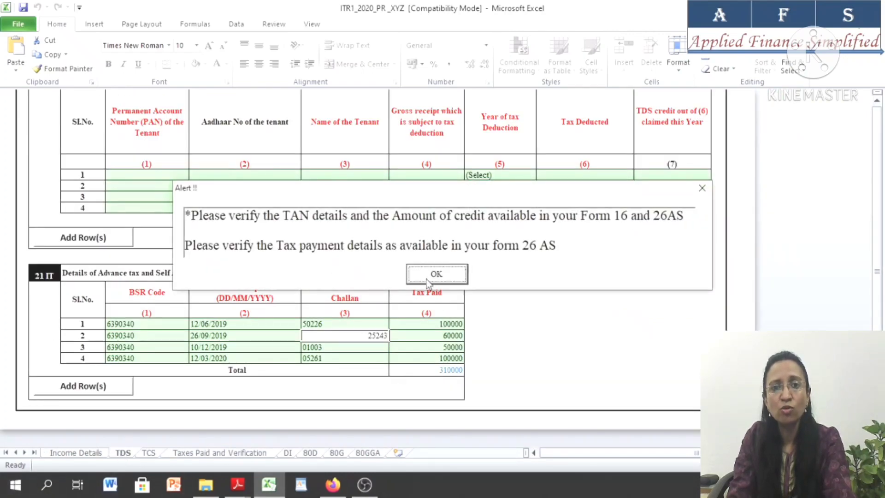
Dismiss the verification alert and check the ABC Pvt Ltd salary TDS entry against Part A of the Form 26AS PDF in Adobe Reader
{"action": "left_click", "coordinate": [435, 274]}
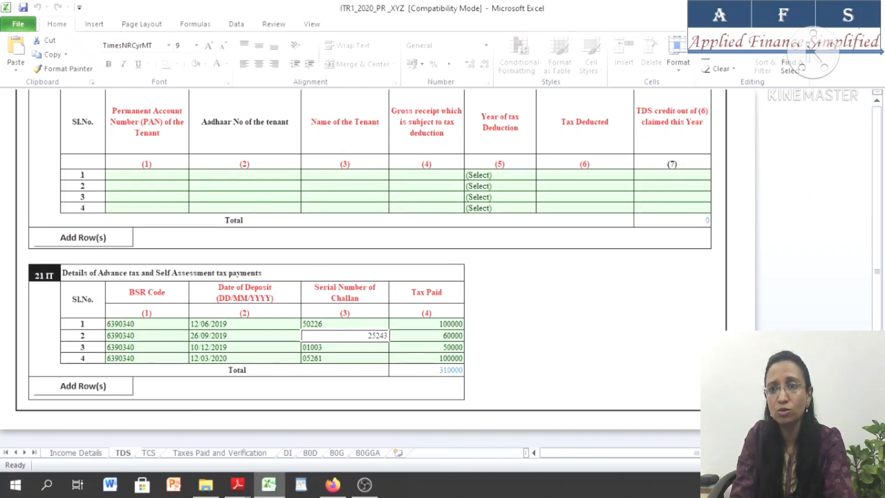
{"action": "scroll", "coordinate": [880, 105], "scroll_direction": "up", "scroll_amount": 5}
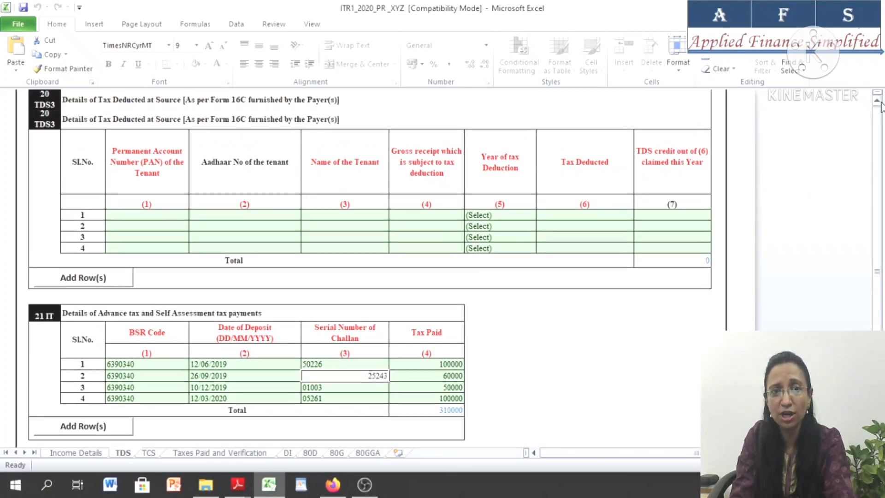
{"action": "scroll", "coordinate": [880, 105], "scroll_direction": "up", "scroll_amount": 9}
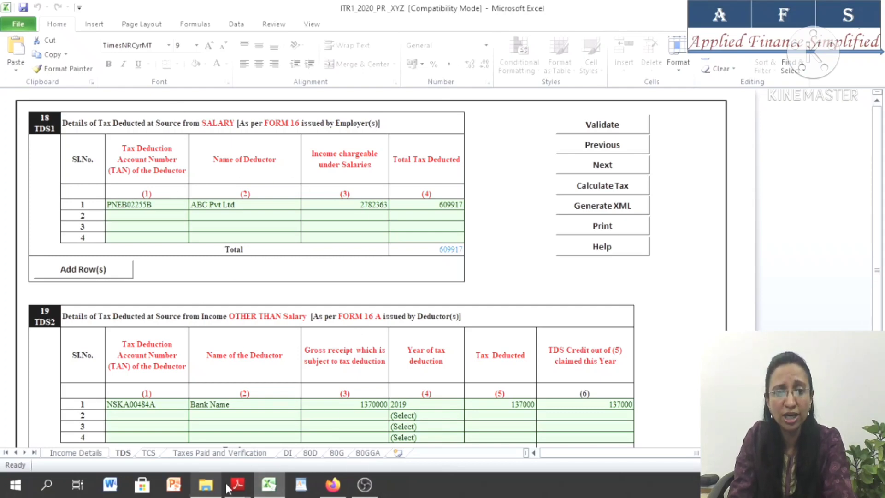
{"action": "mouse_move", "coordinate": [238, 483]}
{"action": "left_click", "coordinate": [299, 462]}
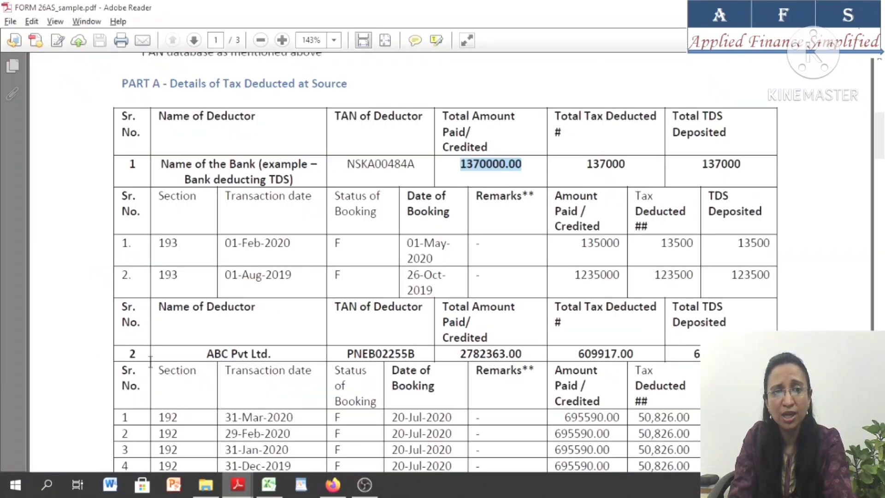
{"action": "left_click_drag", "start_coordinate": [204, 353], "coordinate": [278, 354]}
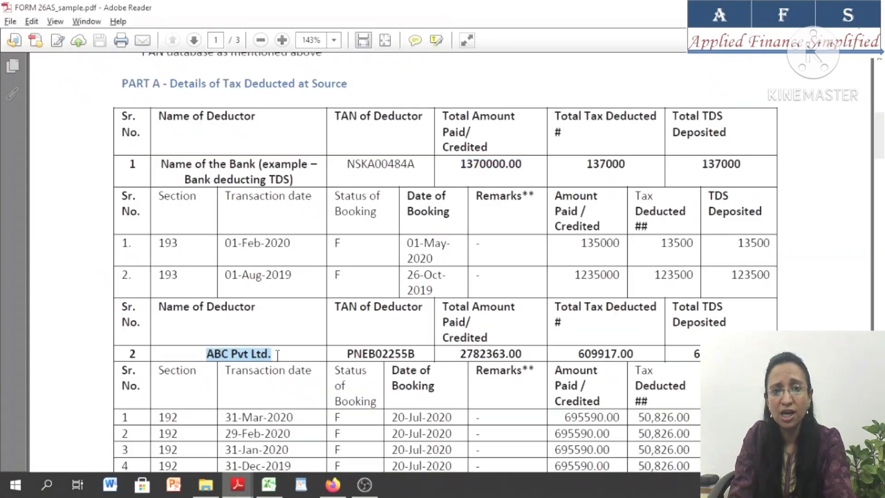
{"action": "left_click_drag", "start_coordinate": [578, 355], "coordinate": [644, 354]}
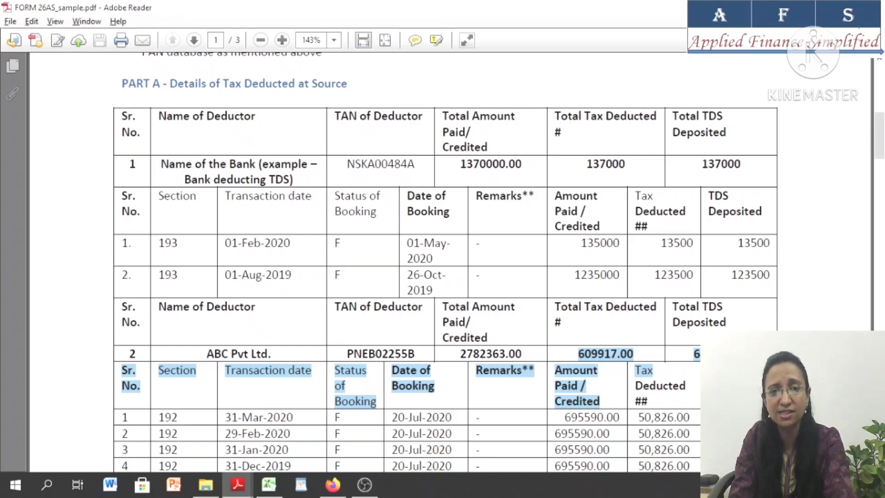
{"action": "key", "text": "alt+Tab"}
{"action": "left_click", "coordinate": [158, 208]}
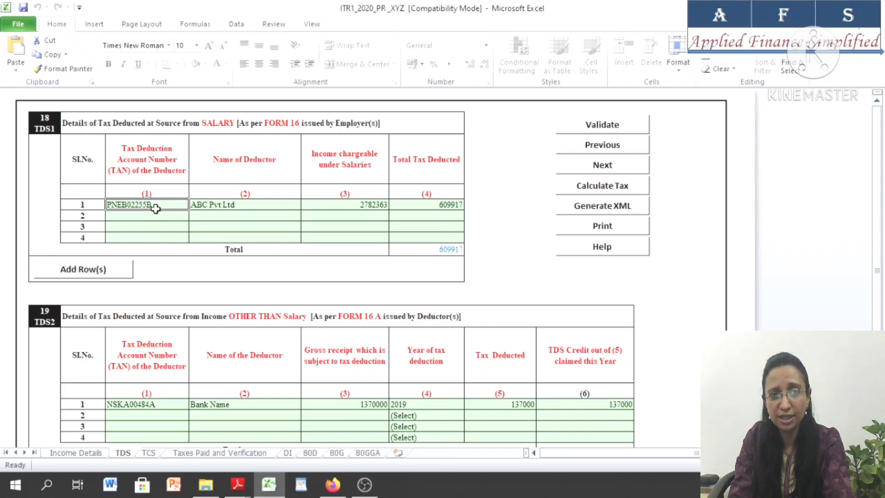
{"action": "left_click", "coordinate": [262, 206]}
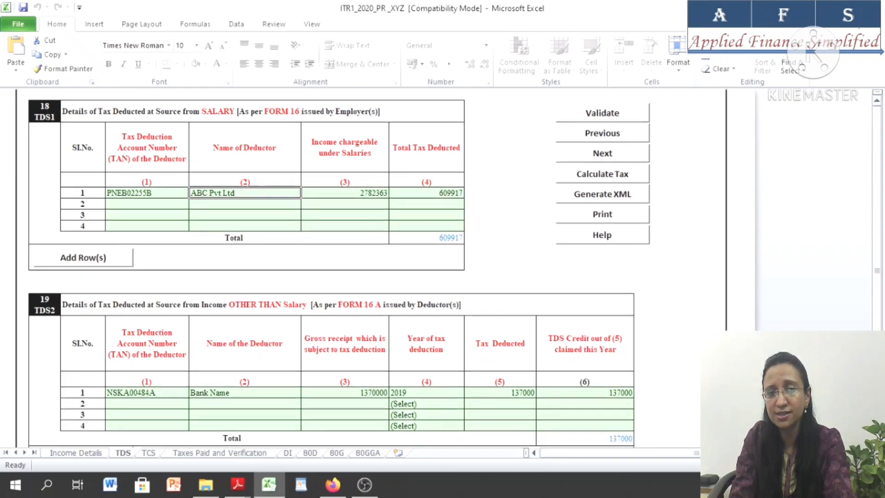
Check the bank's deductor details, gross receipt and tax deducted in the TDS2 table against Part A of Form 26AS
{"action": "scroll", "coordinate": [371, 268], "scroll_direction": "down", "scroll_amount": 4}
{"action": "scroll", "coordinate": [364, 269], "scroll_direction": "down", "scroll_amount": 1}
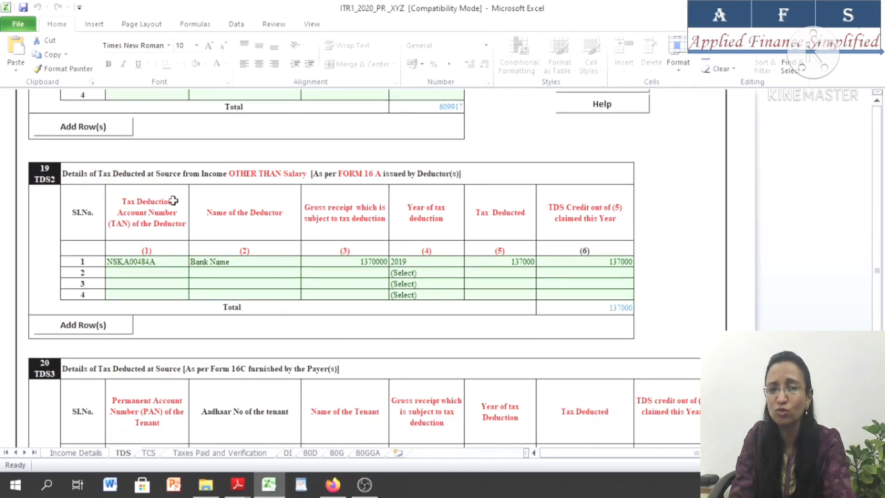
{"action": "key", "text": "alt+Tab"}
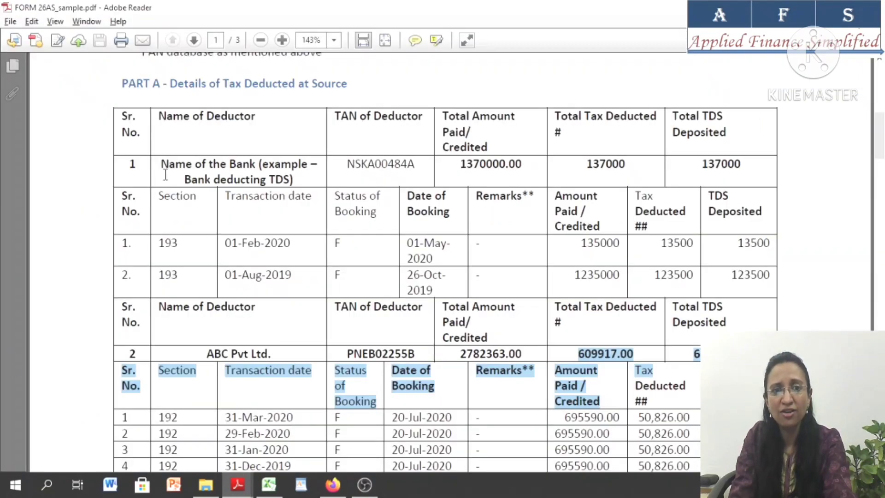
{"action": "left_click_drag", "start_coordinate": [167, 168], "coordinate": [245, 171]}
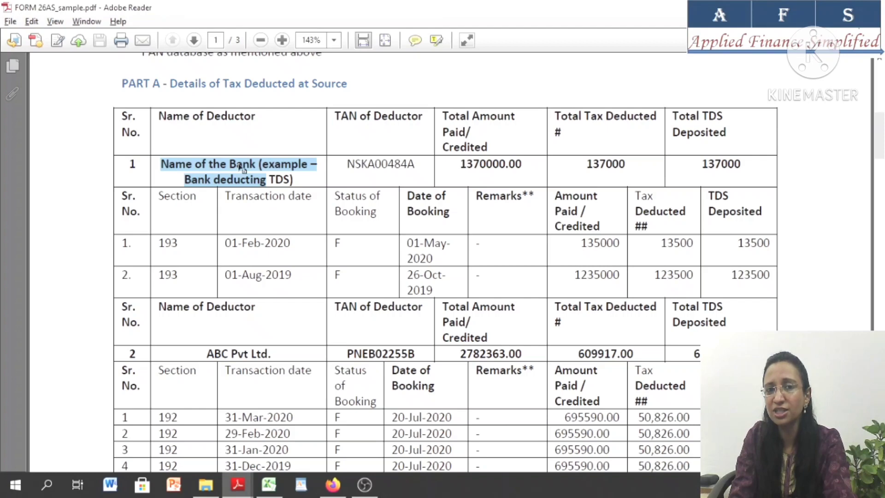
{"action": "left_click_drag", "start_coordinate": [347, 165], "coordinate": [447, 167]}
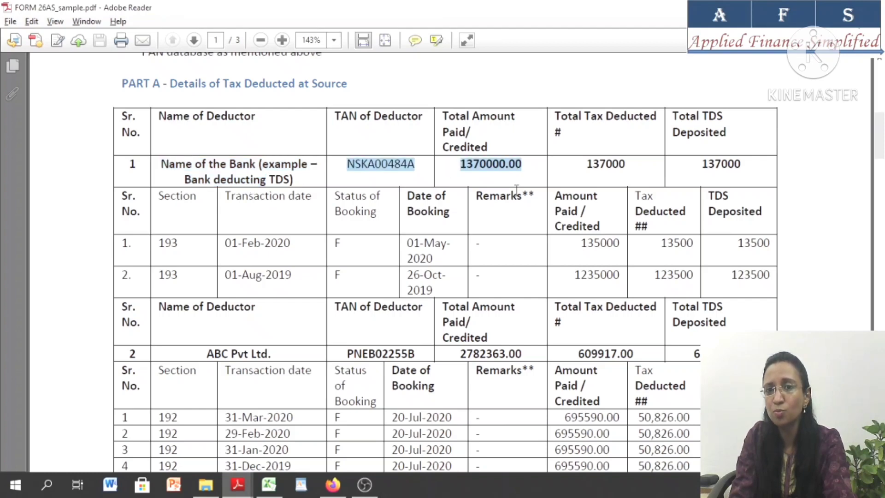
{"action": "left_click", "coordinate": [501, 178]}
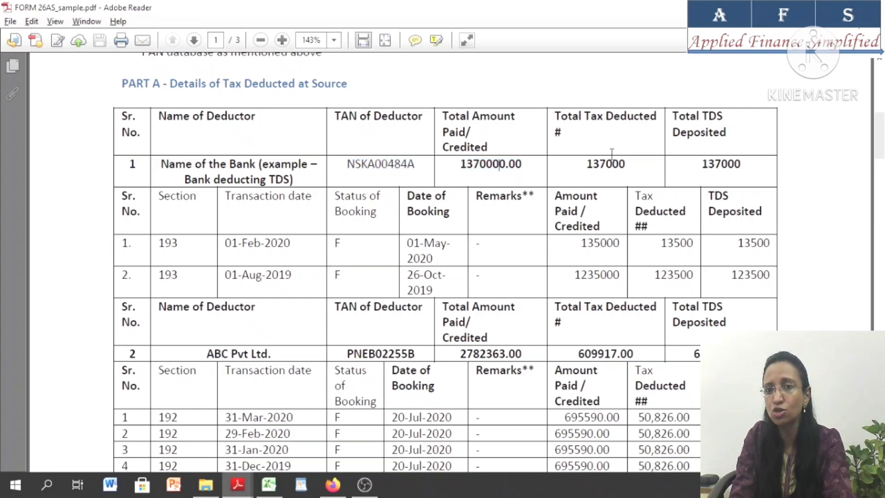
{"action": "left_click_drag", "start_coordinate": [579, 165], "coordinate": [626, 171]}
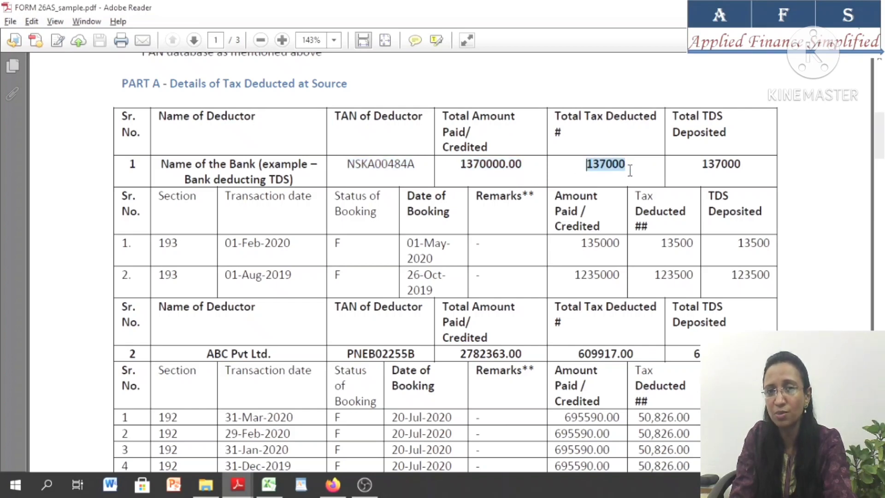
{"action": "key", "text": "alt+Tab"}
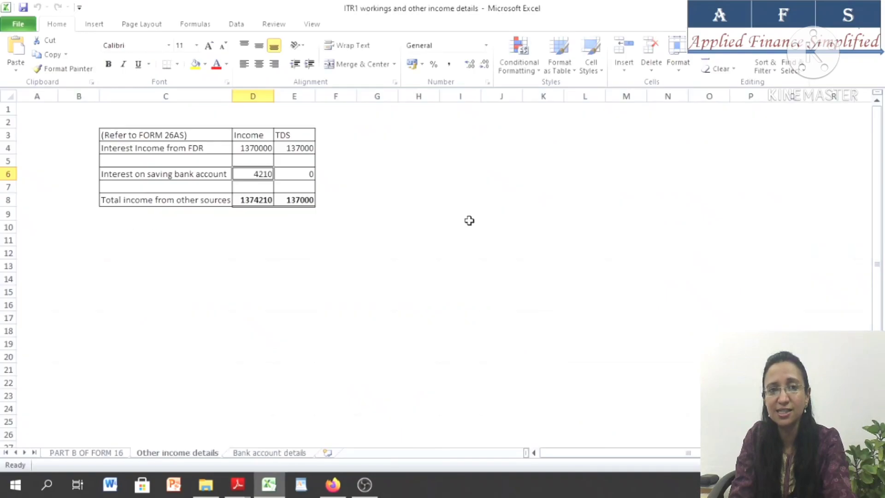
{"action": "key", "text": "alt+Tab"}
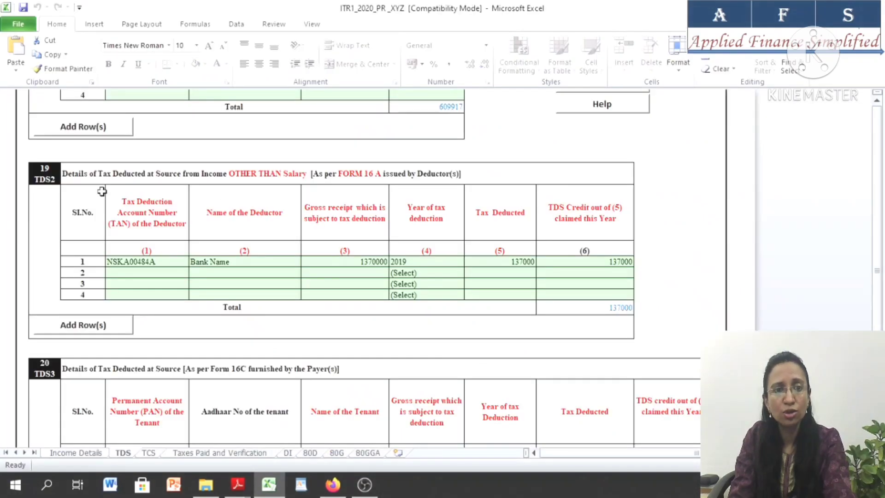
{"action": "left_click", "coordinate": [144, 263]}
{"action": "left_click", "coordinate": [257, 263]}
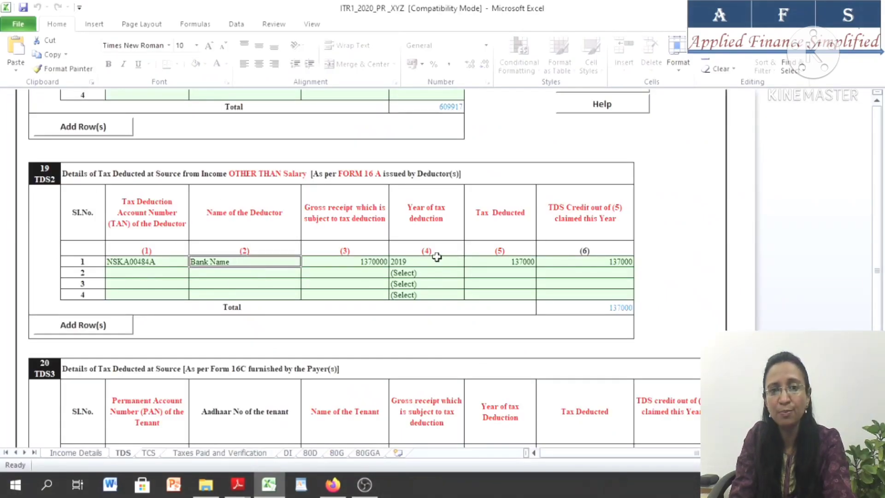
{"action": "left_click", "coordinate": [361, 261]}
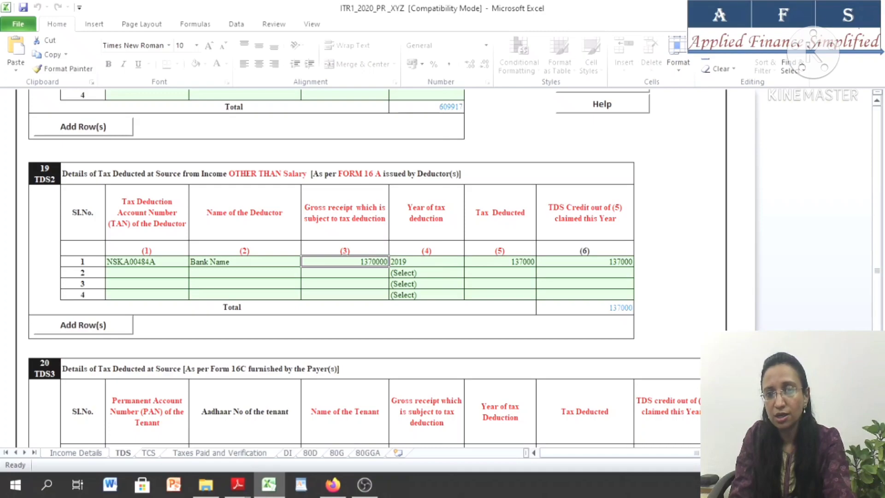
Compare the advance tax and self assessment tax payments in table 21 IT with Part C of the Form 26AS PDF
{"action": "scroll", "coordinate": [364, 267], "scroll_direction": "down", "scroll_amount": 7}
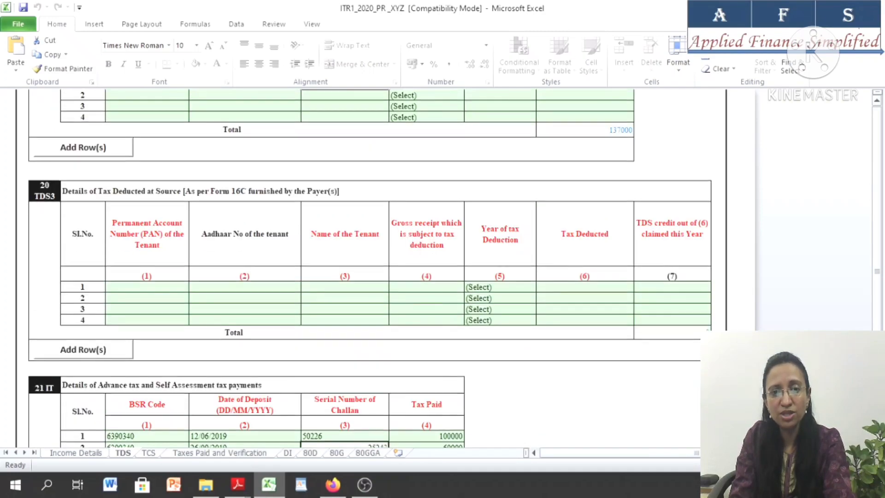
{"action": "scroll", "coordinate": [281, 212], "scroll_direction": "down", "scroll_amount": 5}
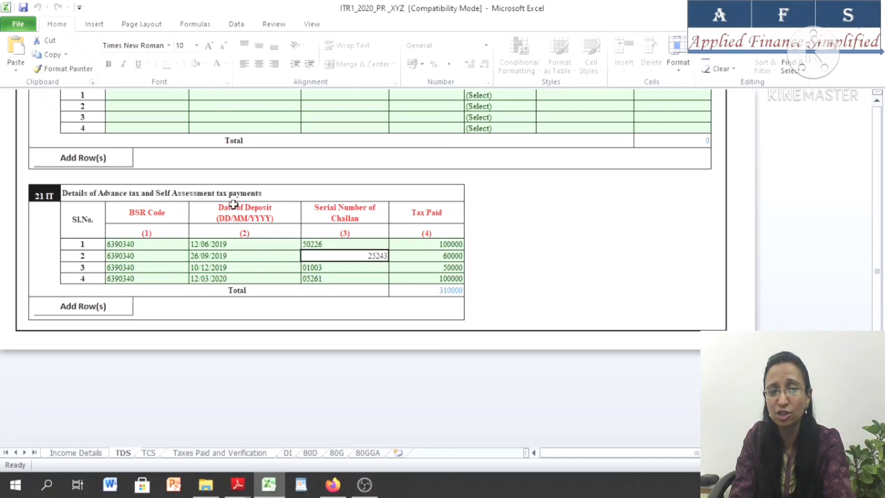
{"action": "mouse_move", "coordinate": [243, 484]}
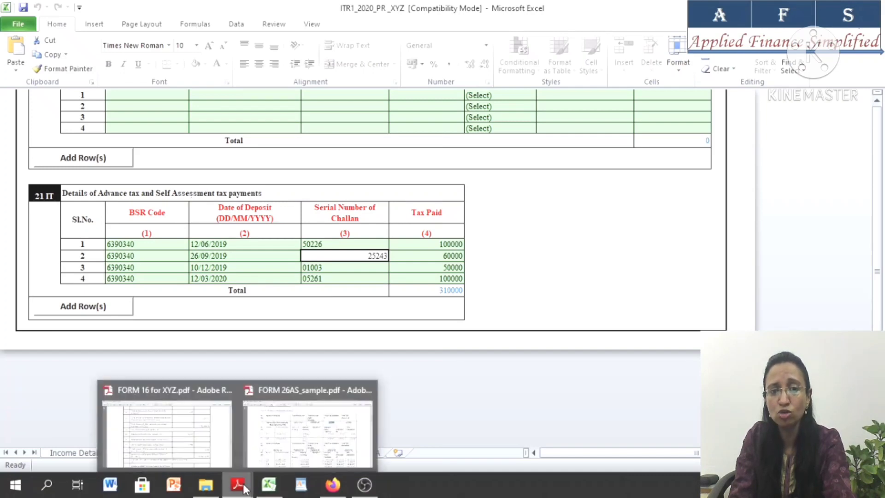
{"action": "left_click", "coordinate": [302, 431]}
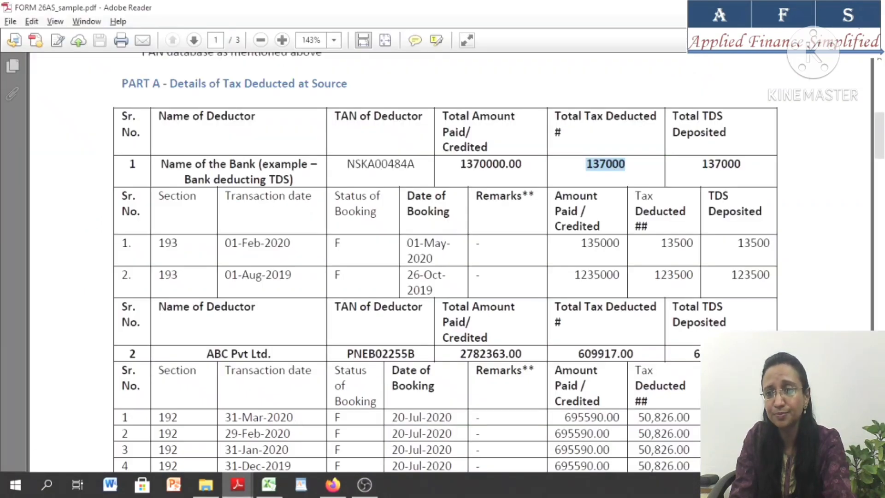
{"action": "scroll", "coordinate": [445, 262], "scroll_direction": "down", "scroll_amount": 10}
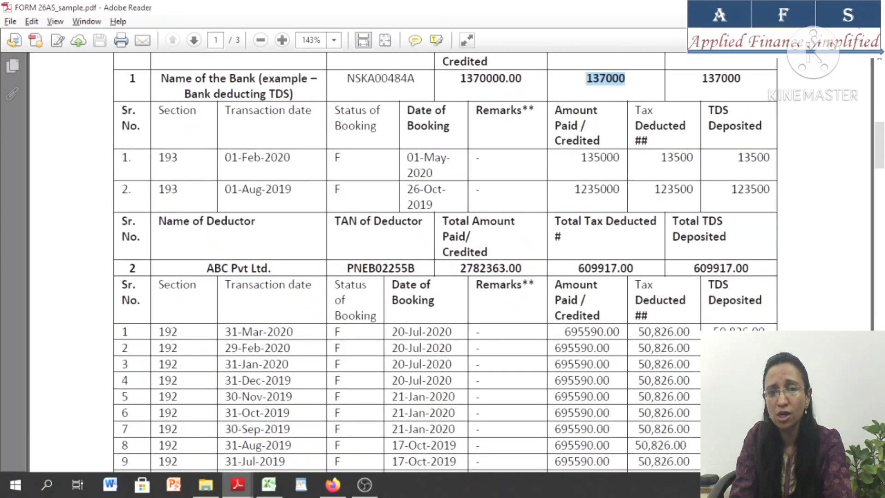
{"action": "scroll", "coordinate": [445, 263], "scroll_direction": "down", "scroll_amount": 18}
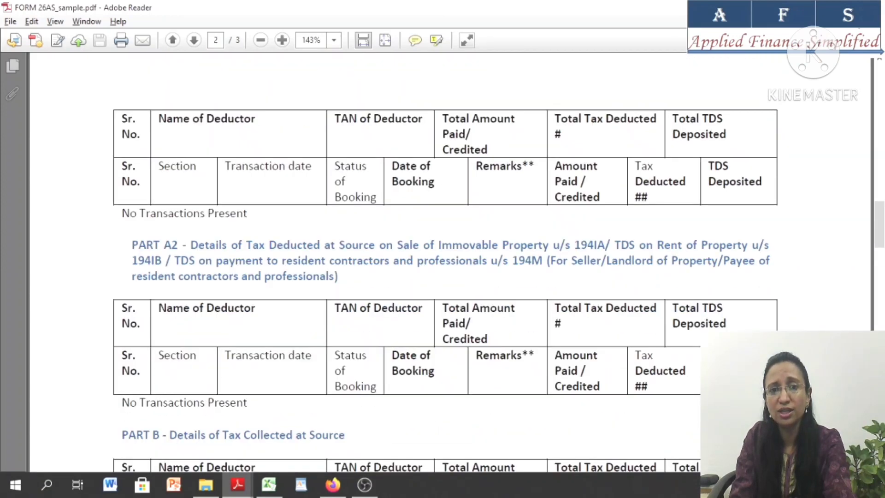
{"action": "scroll", "coordinate": [445, 262], "scroll_direction": "down", "scroll_amount": 15}
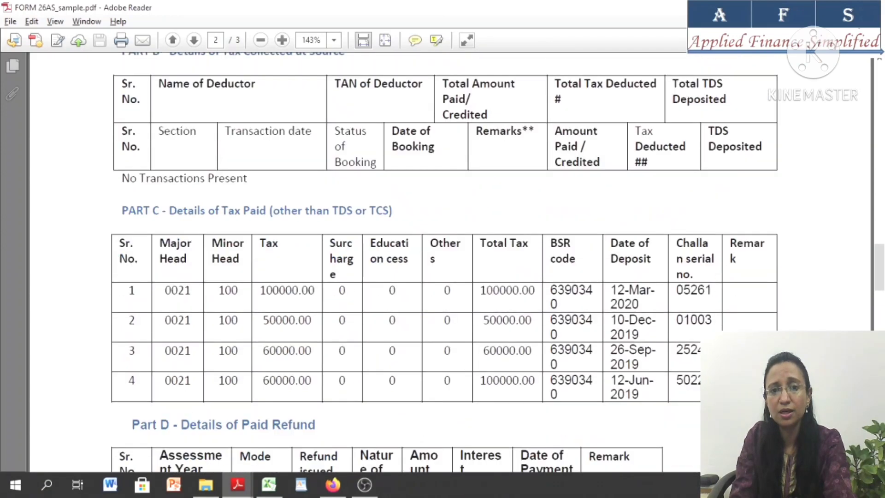
{"action": "scroll", "coordinate": [445, 263], "scroll_direction": "down", "scroll_amount": 3}
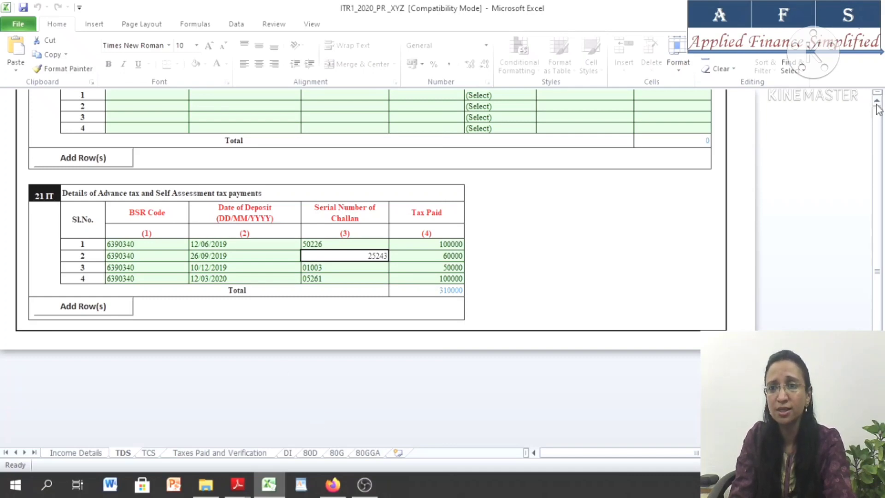
Validate the TDS sheet of the ITR-1 utility and dismiss the result alert
{"action": "left_click_drag", "start_coordinate": [879, 115], "coordinate": [879, 108]}
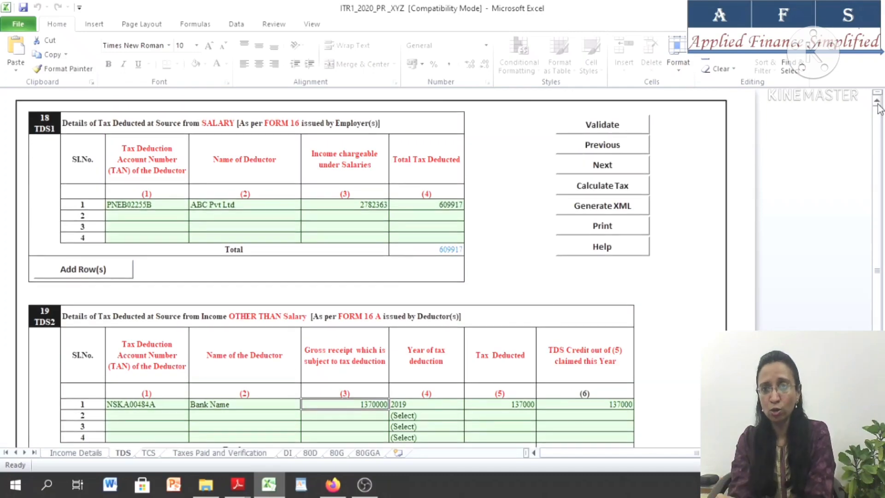
{"action": "left_click", "coordinate": [615, 126]}
{"action": "left_click", "coordinate": [421, 274]}
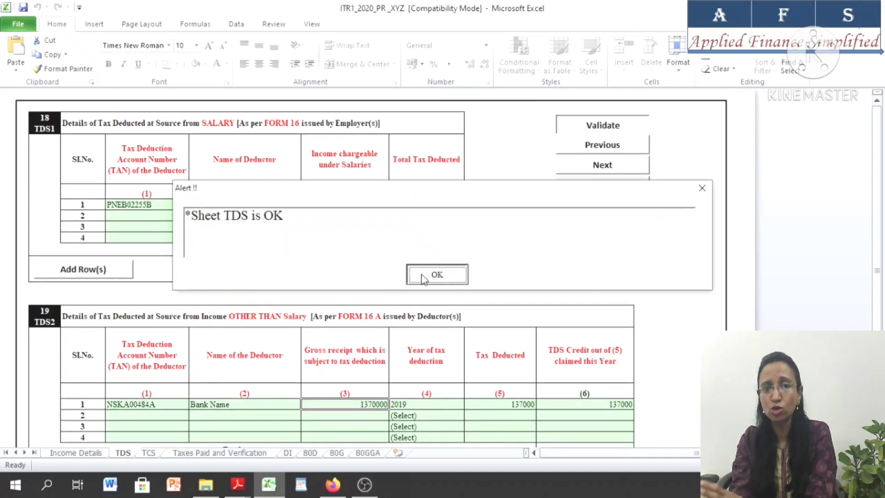
Look over the TCS and DI sheets, trying to edit the total eligible deduction amount on the DI sheet
{"action": "left_click", "coordinate": [148, 453]}
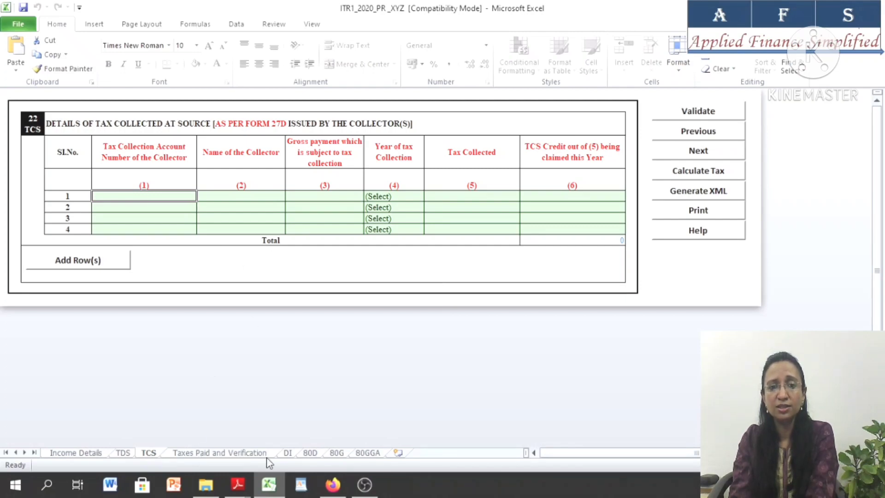
{"action": "left_click", "coordinate": [287, 454]}
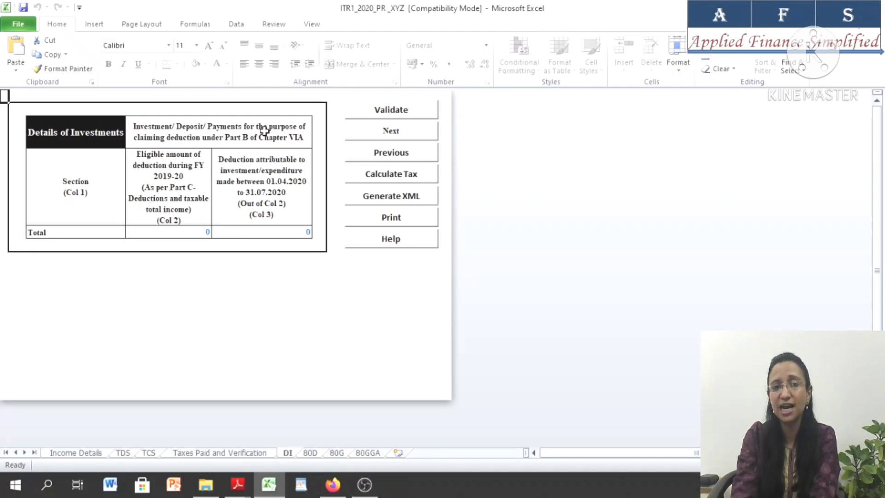
{"action": "double_click", "coordinate": [177, 232]}
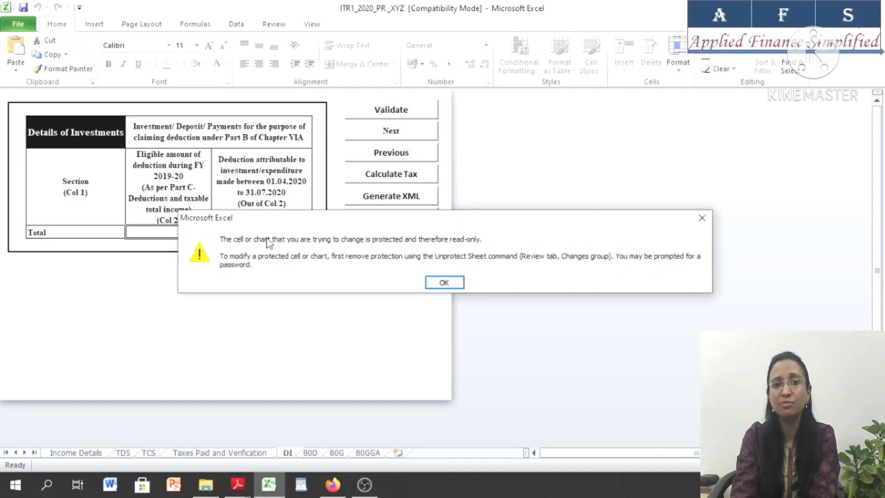
{"action": "left_click", "coordinate": [710, 220]}
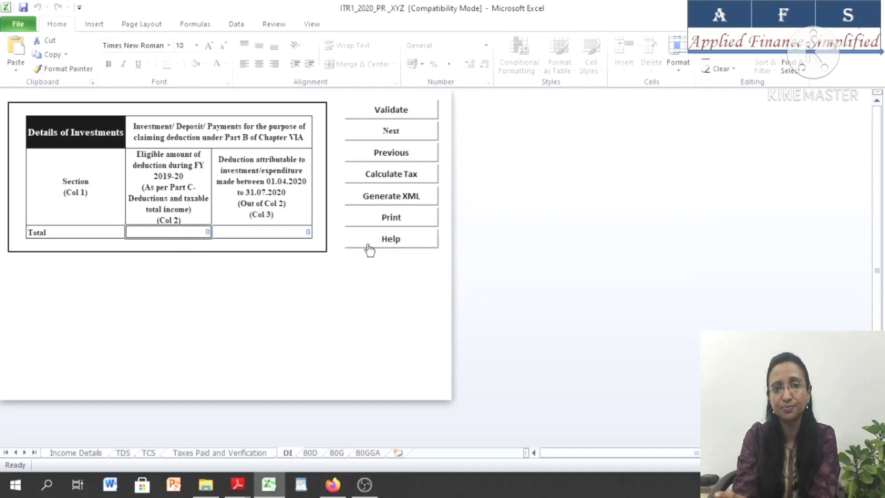
Check the answer about senior citizens in the family on the 80D sheet and validate that sheet
{"action": "left_click", "coordinate": [309, 453]}
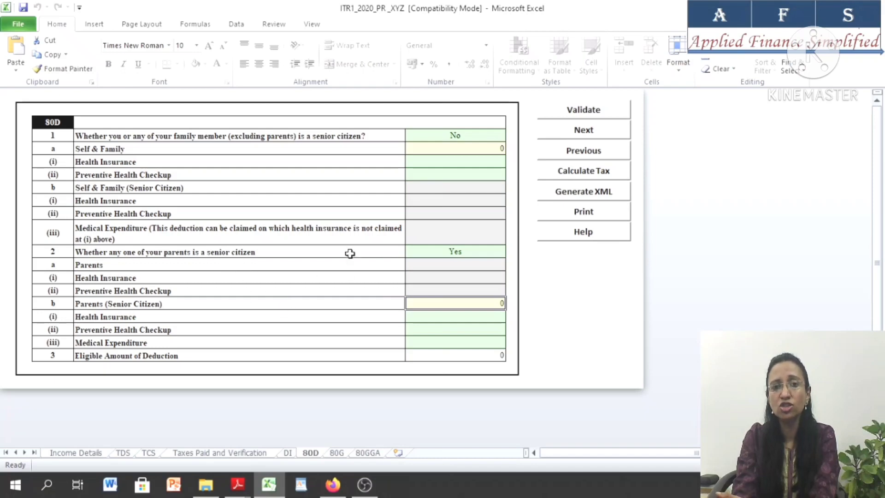
{"action": "left_click", "coordinate": [450, 134]}
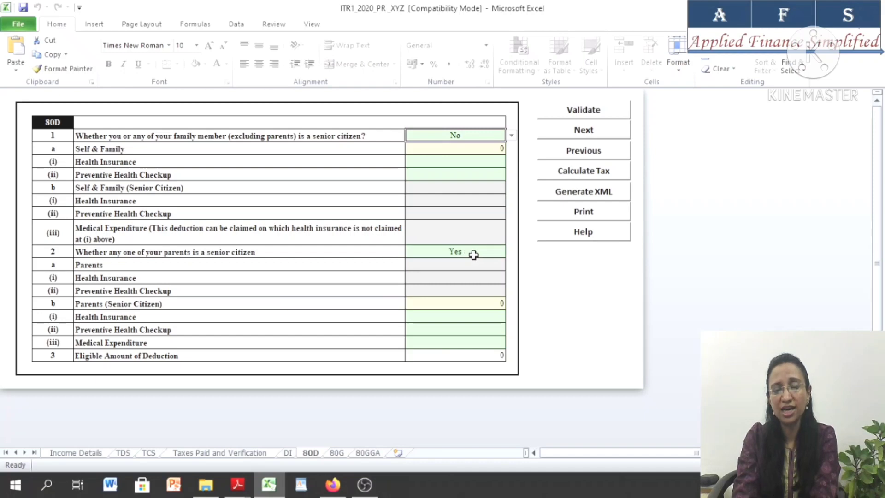
{"action": "left_click", "coordinate": [577, 114]}
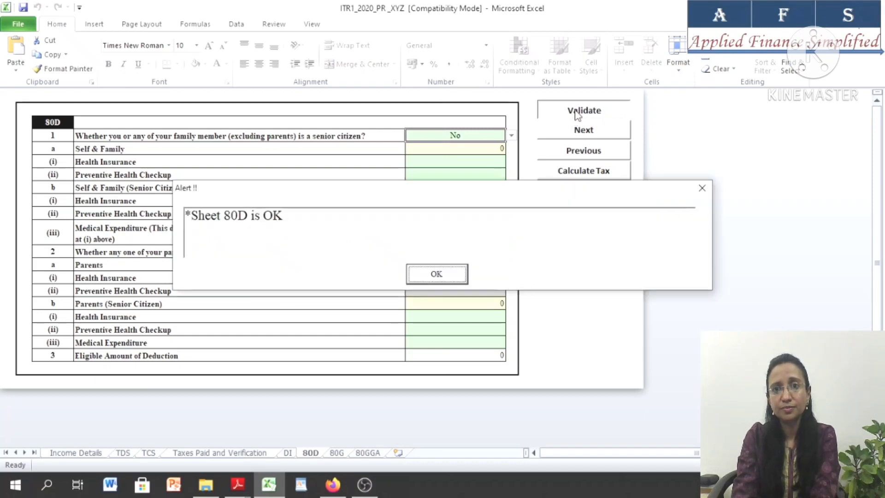
Dismiss the 80D validation alert and look over the Schedule 80G donations sheet
{"action": "left_click", "coordinate": [436, 274]}
{"action": "left_click", "coordinate": [337, 452]}
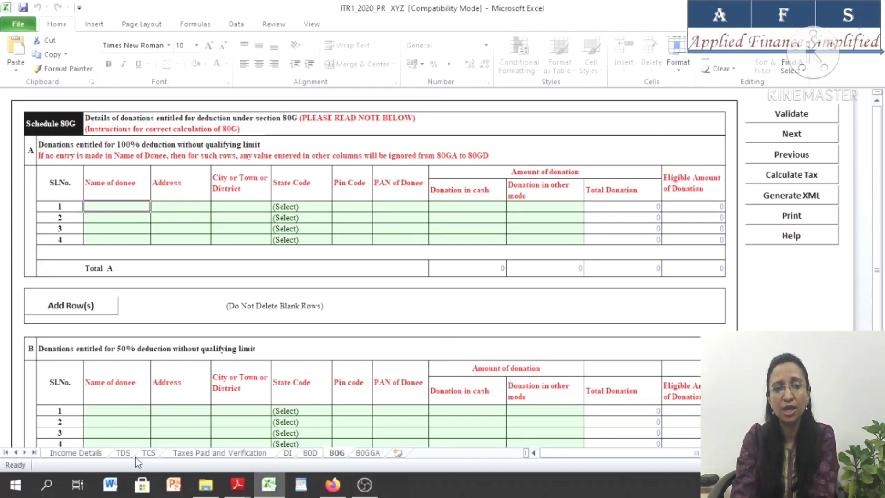
Review the bank account and verification details on the Taxes Paid and Verification sheet, validate it and dismiss the alert
{"action": "left_click", "coordinate": [198, 453]}
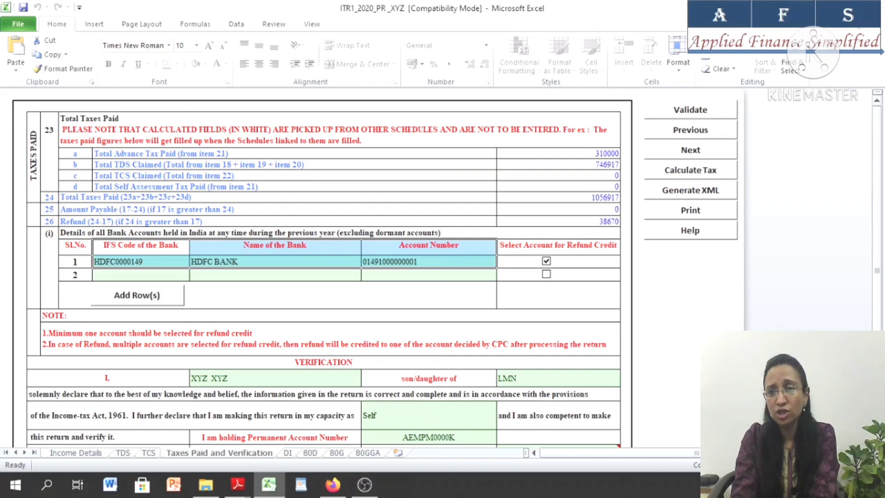
{"action": "scroll", "coordinate": [878, 105], "scroll_direction": "down", "scroll_amount": 3}
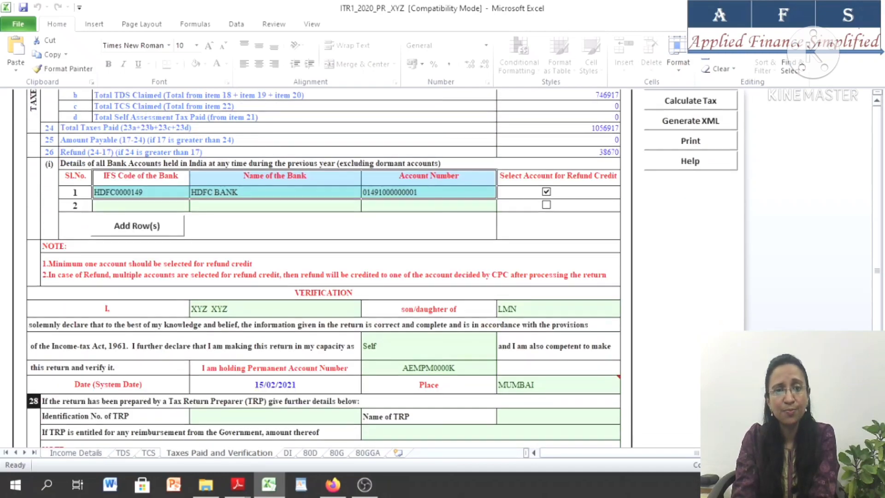
{"action": "scroll", "coordinate": [878, 105], "scroll_direction": "up", "scroll_amount": 3}
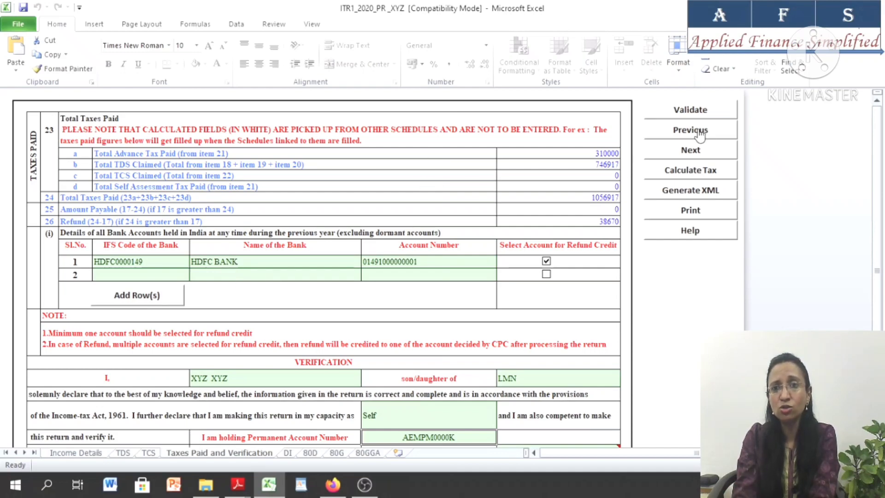
{"action": "left_click", "coordinate": [693, 113]}
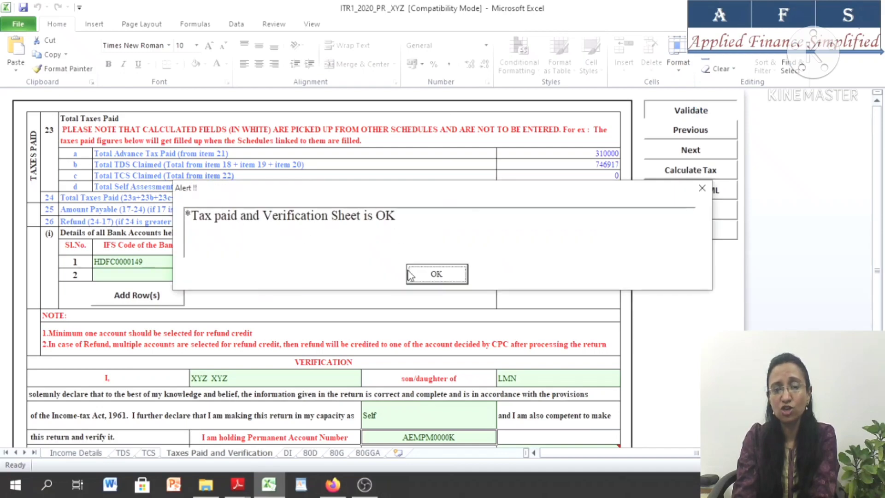
{"action": "left_click", "coordinate": [426, 277]}
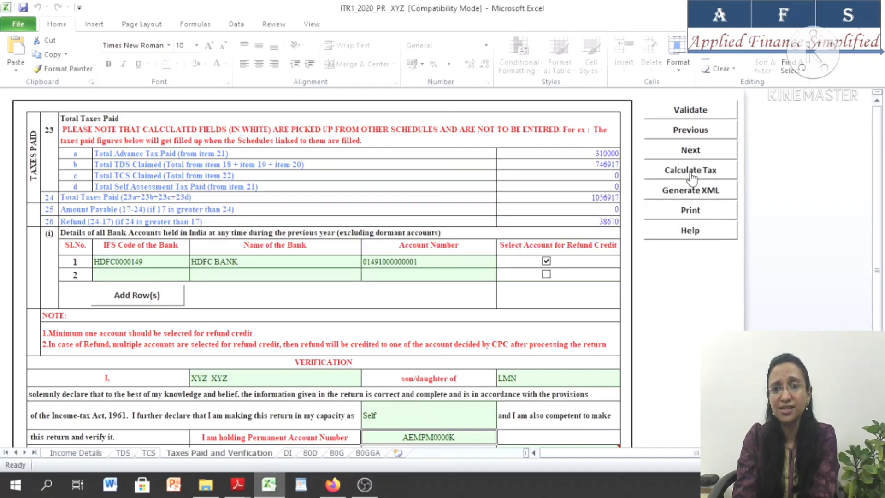
Calculate the tax for the return and return to the Taxes Paid and Verification sheet
{"action": "left_click", "coordinate": [690, 172]}
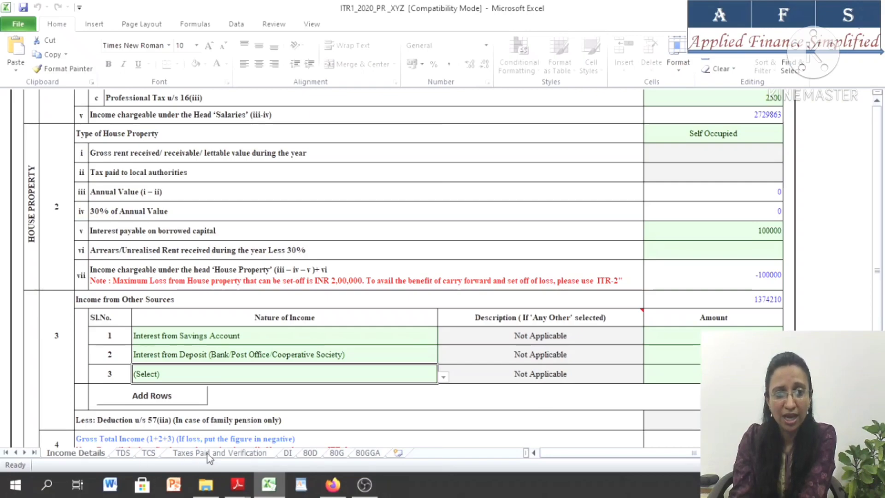
{"action": "left_click", "coordinate": [209, 453]}
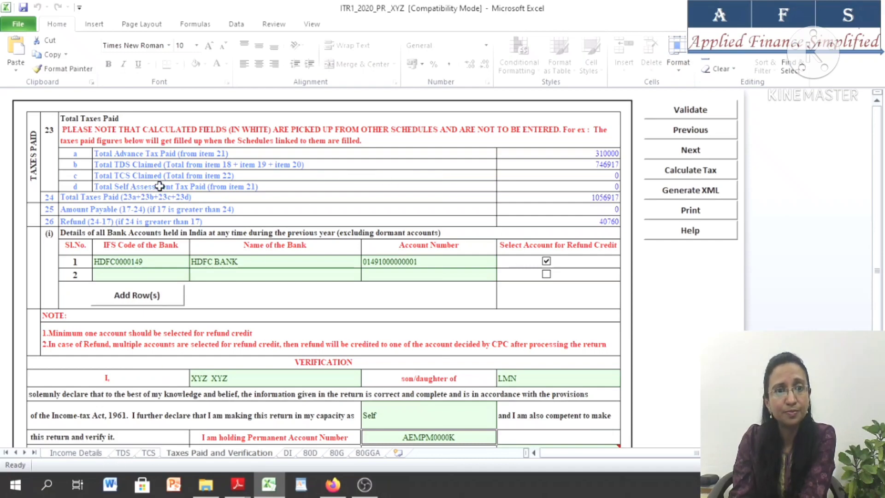
Review the Income Details sheet from other sources income through deductions to the section 234F fee and the total tax, fee and interest
{"action": "left_click", "coordinate": [74, 453]}
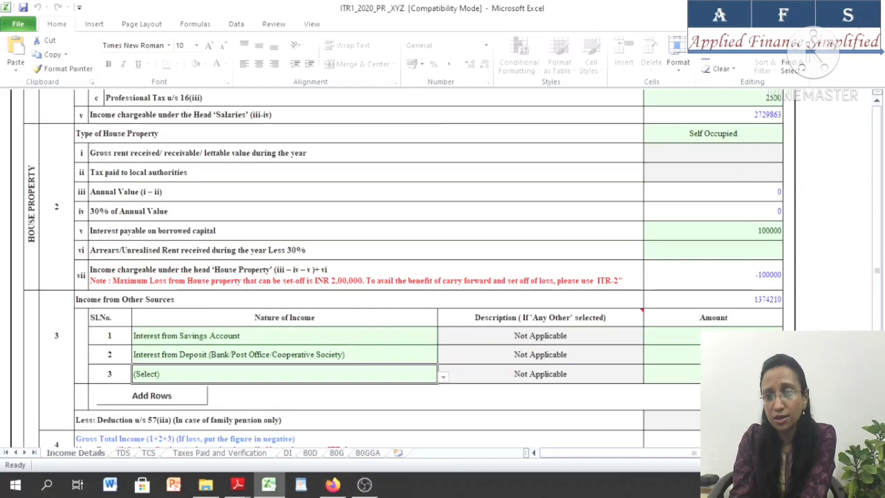
{"action": "scroll", "coordinate": [403, 269], "scroll_direction": "down", "scroll_amount": 8}
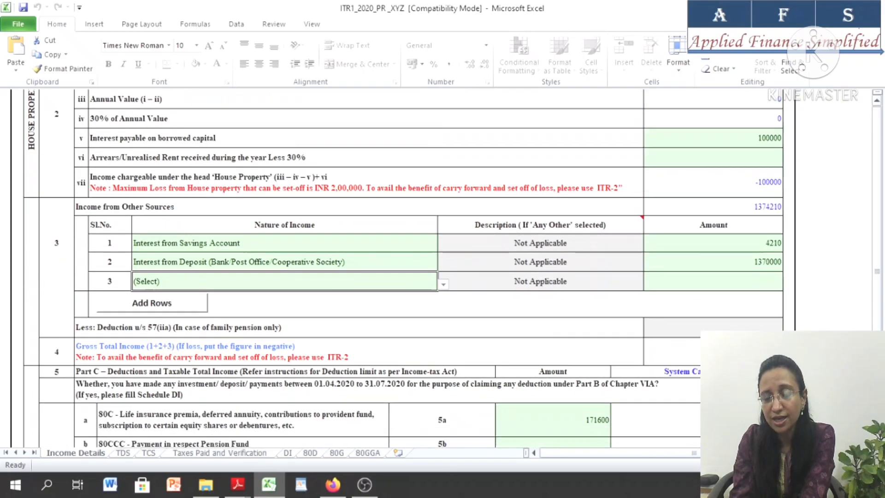
{"action": "scroll", "coordinate": [404, 268], "scroll_direction": "down", "scroll_amount": 10}
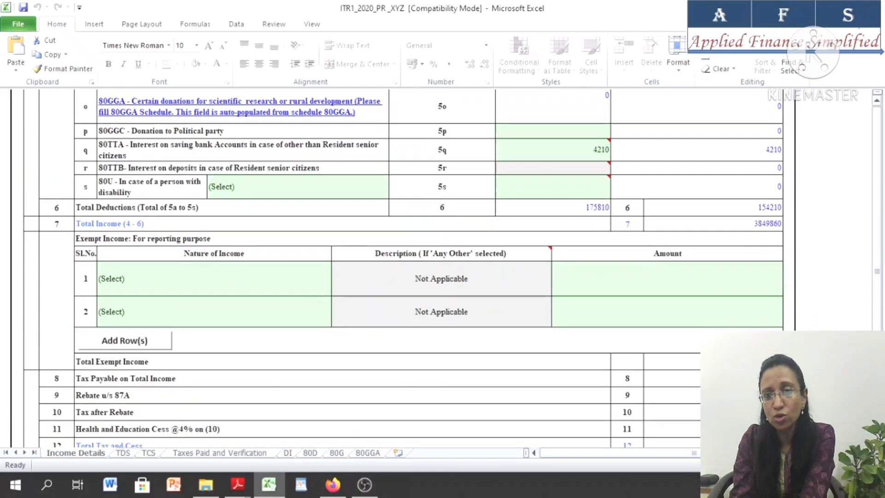
{"action": "scroll", "coordinate": [404, 268], "scroll_direction": "down", "scroll_amount": 2}
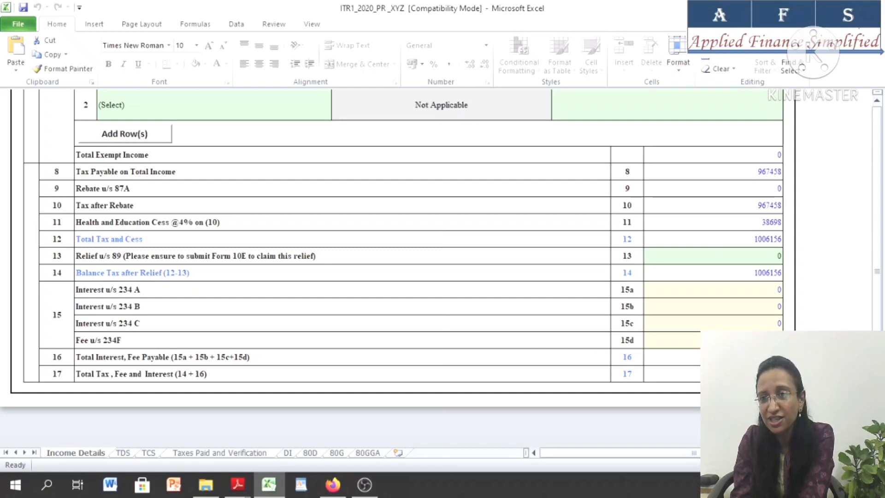
{"action": "left_click", "coordinate": [718, 340]}
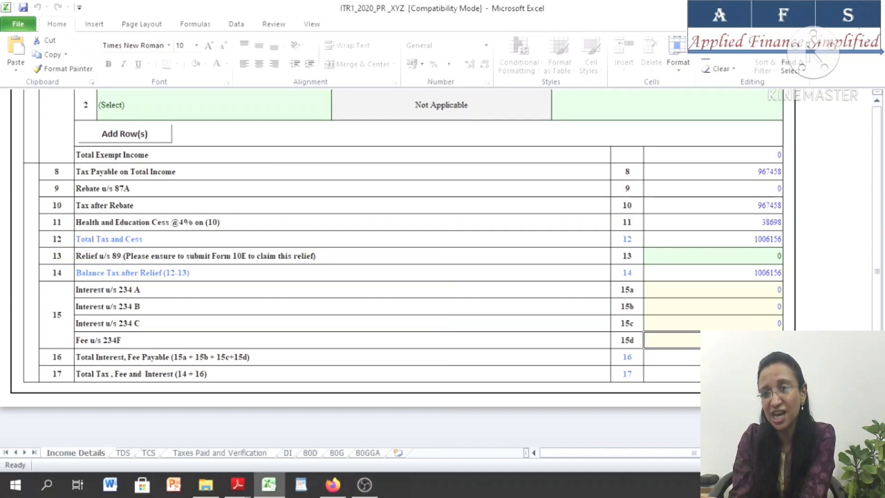
{"action": "left_click", "coordinate": [719, 374]}
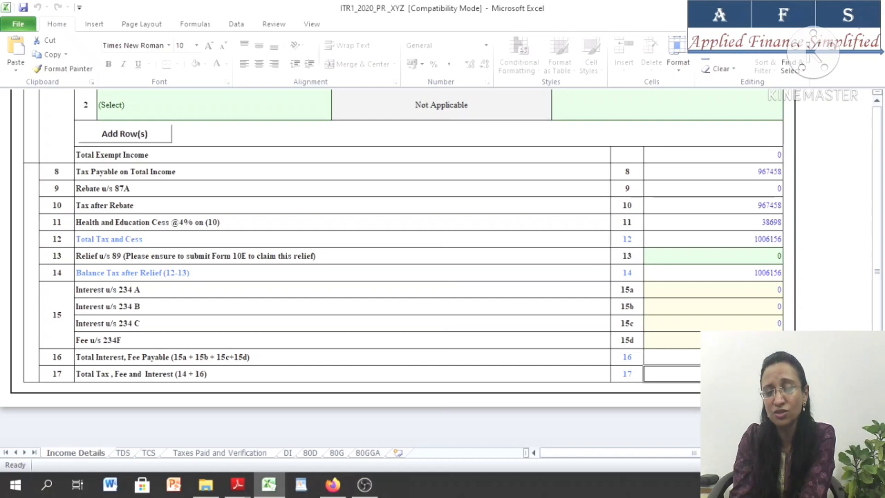
Check the refund amount in item 26 and the bank account selected for refund credit on the Taxes Paid and Verification sheet
{"action": "left_click", "coordinate": [220, 452]}
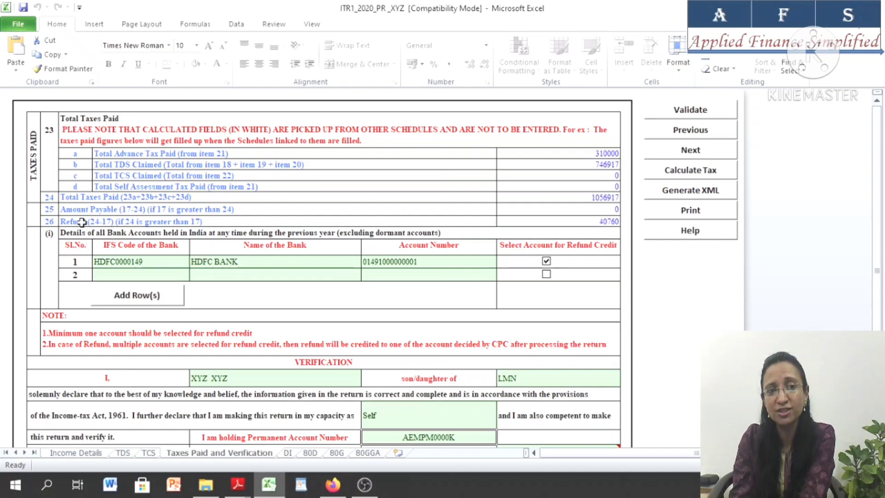
{"action": "left_click", "coordinate": [591, 221]}
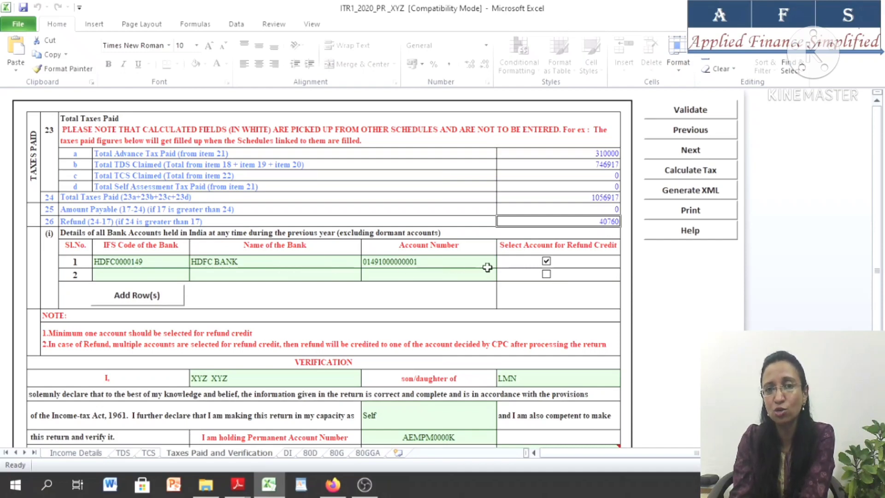
{"action": "left_click", "coordinate": [545, 261]}
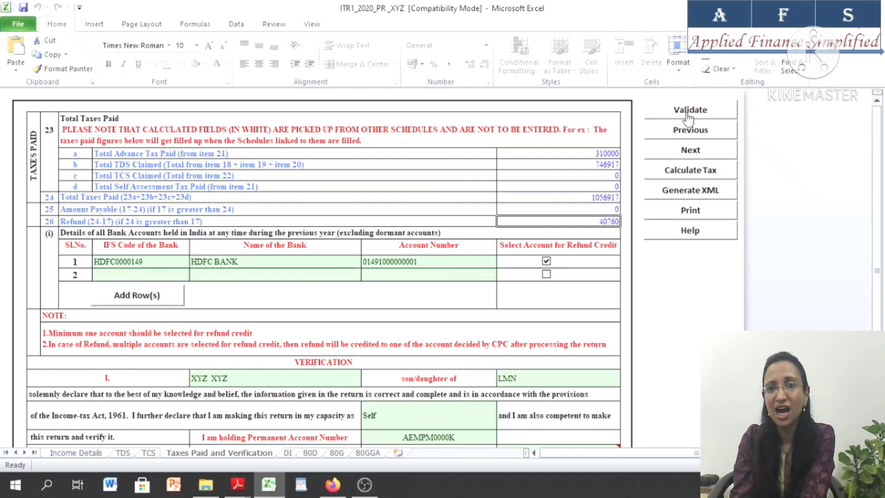
Generate the return XML, accept the alerts and save the XML file from the SUMMARY sheet
{"action": "left_click", "coordinate": [689, 191]}
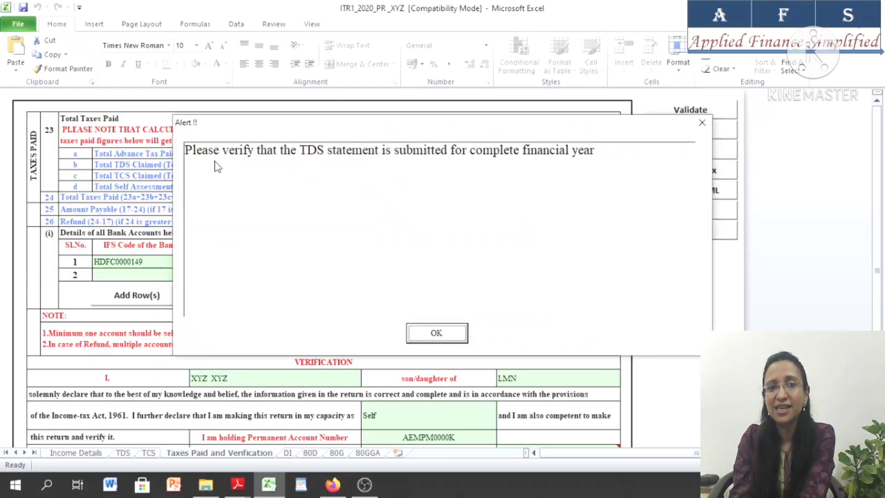
{"action": "left_click", "coordinate": [441, 333]}
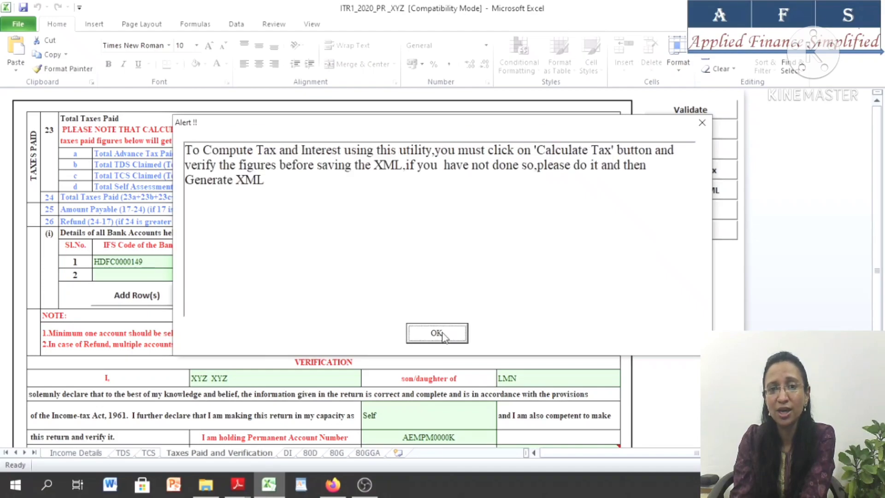
{"action": "left_click", "coordinate": [442, 333]}
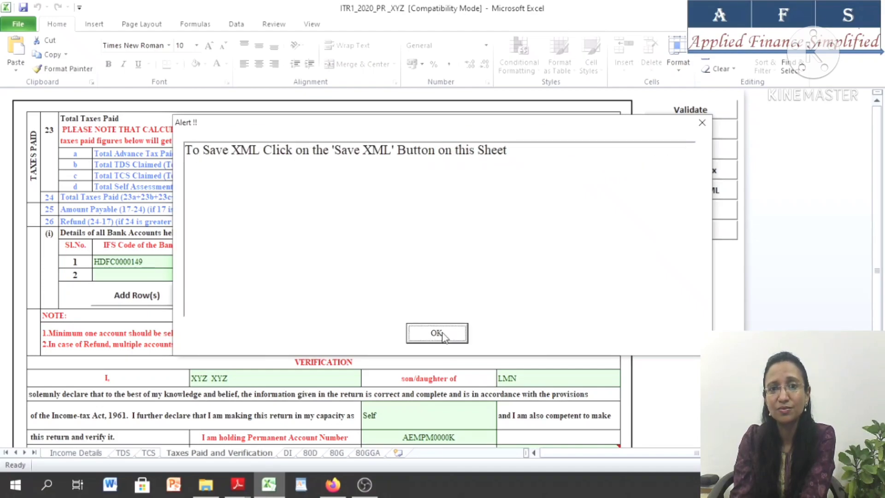
{"action": "left_click", "coordinate": [442, 333]}
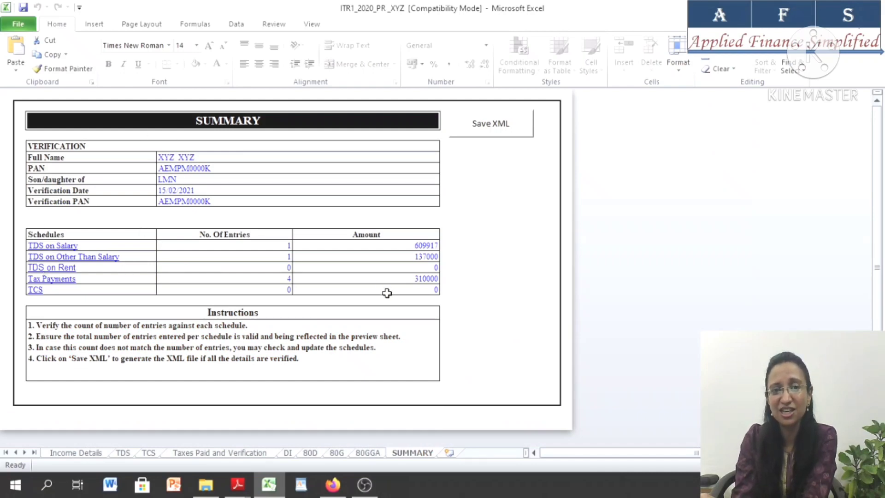
{"action": "left_click", "coordinate": [494, 123]}
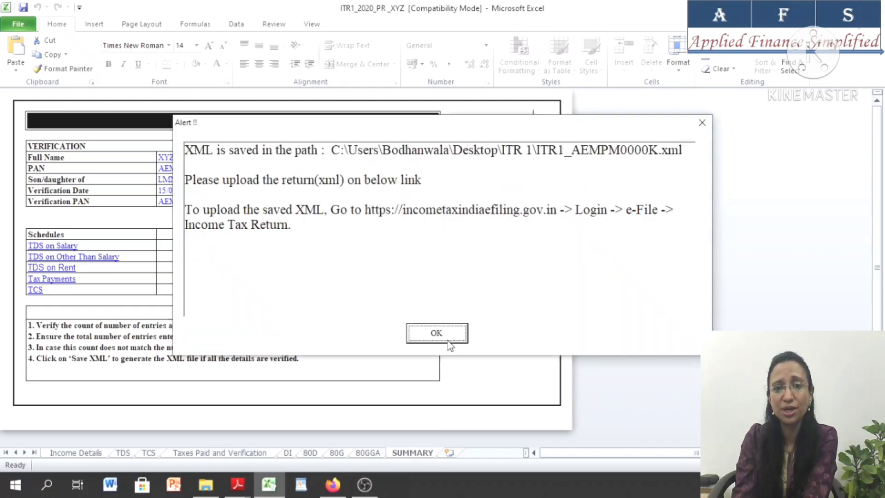
{"action": "left_click", "coordinate": [437, 333]}
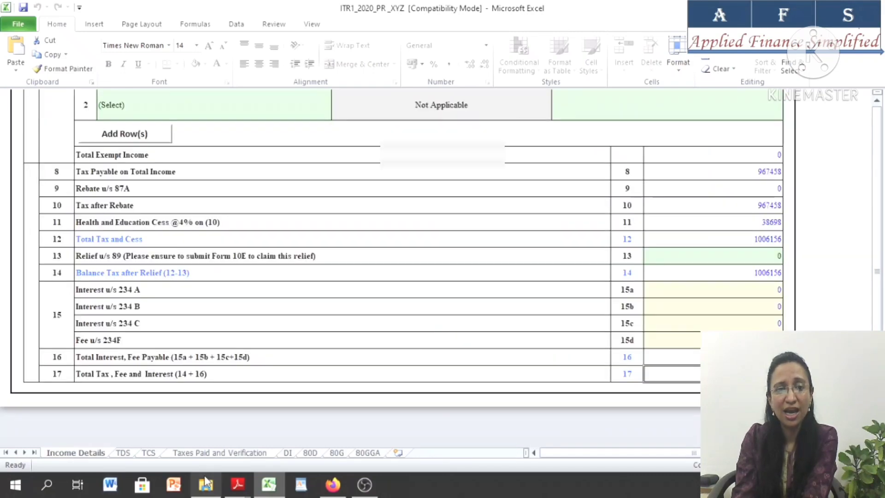
Look for the saved XML in the ITR 1 folder, switch to Firefox and open the e-Filing portal's Income Tax Return e-file page
{"action": "left_click", "coordinate": [205, 484]}
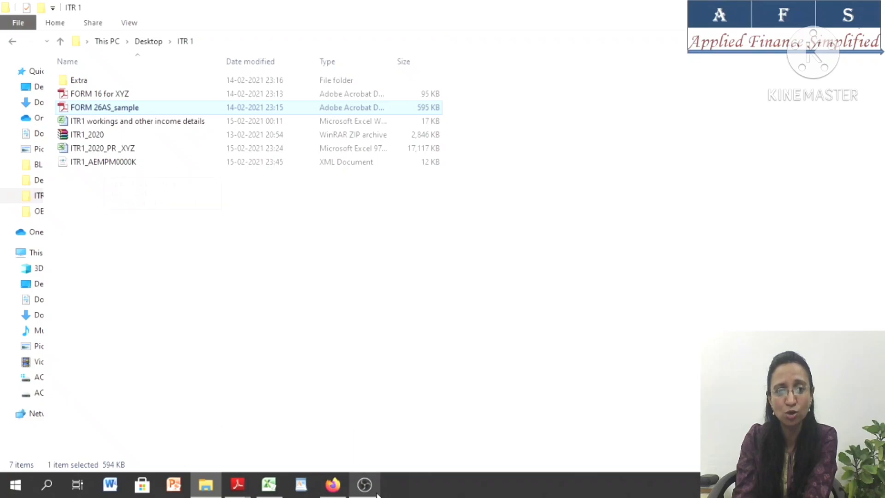
{"action": "left_click", "coordinate": [332, 486]}
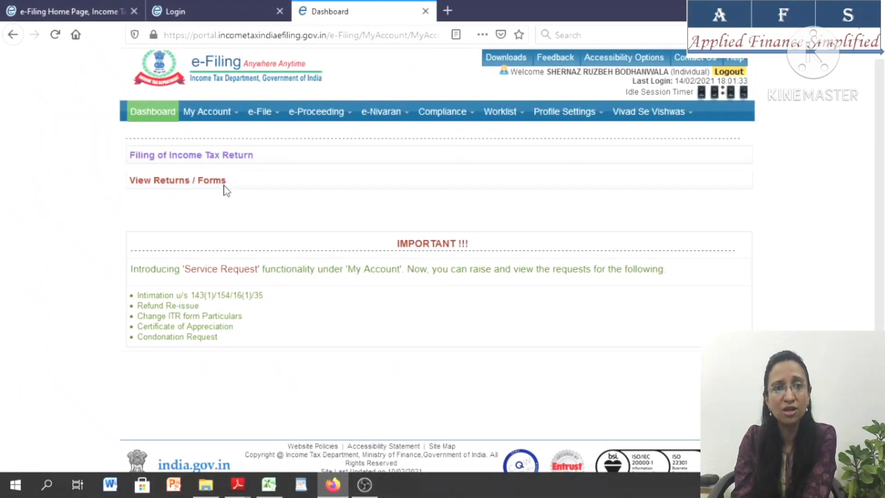
{"action": "mouse_move", "coordinate": [264, 119]}
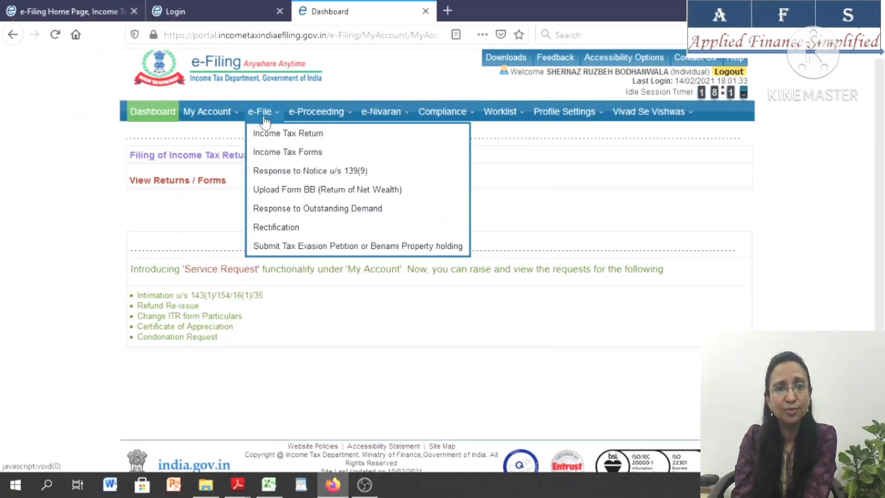
{"action": "left_click", "coordinate": [286, 136]}
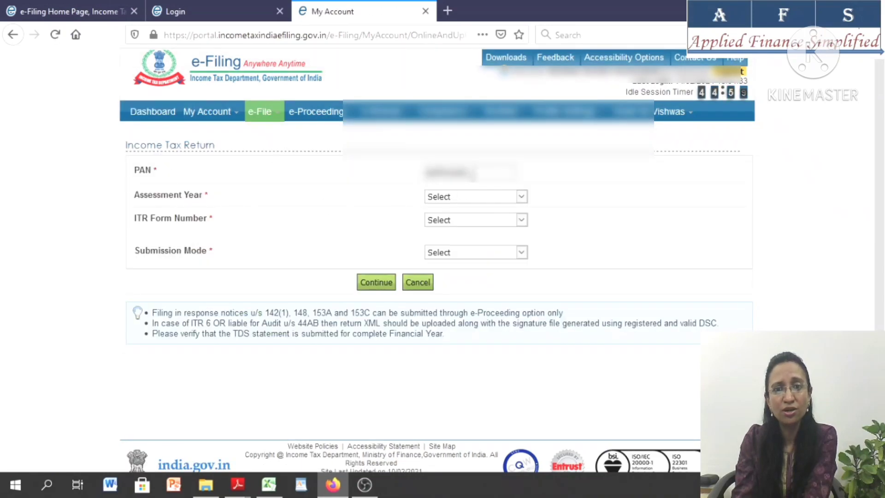
Set assessment year 2020-21, form ITR-1, filing type Original/Revised Return and submission mode Upload XML
{"action": "left_click", "coordinate": [459, 201]}
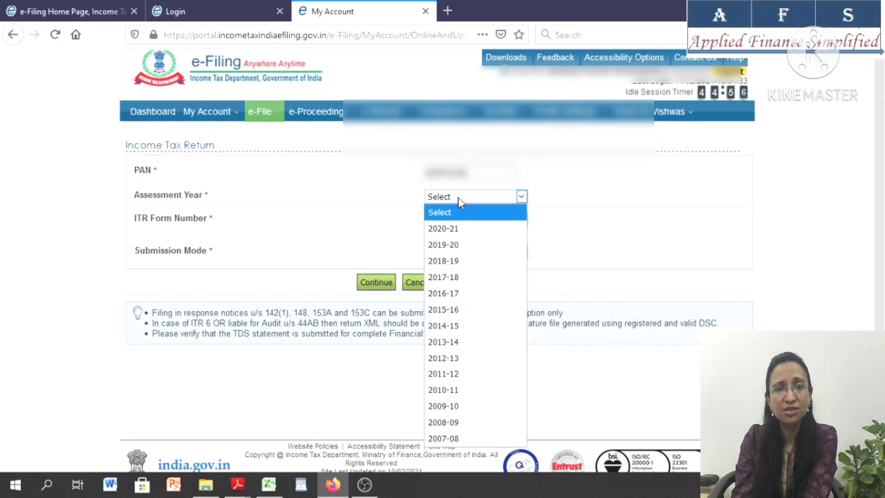
{"action": "left_click", "coordinate": [470, 233]}
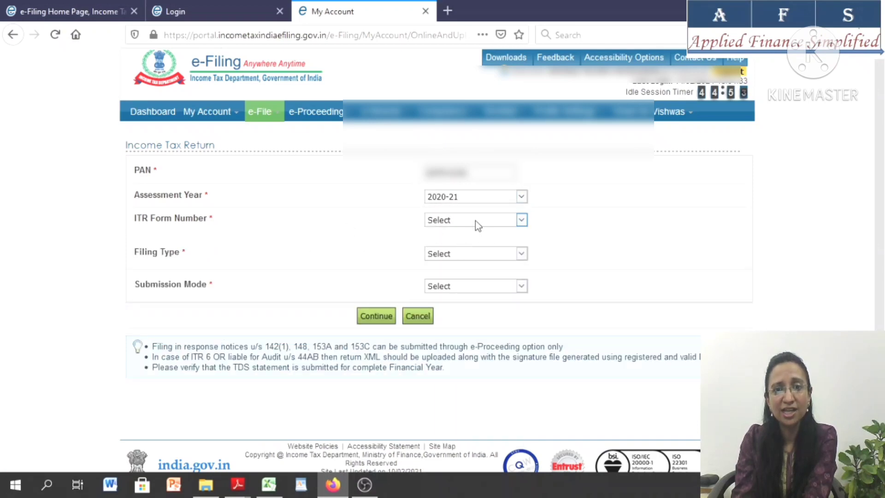
{"action": "left_click", "coordinate": [474, 221]}
{"action": "left_click", "coordinate": [455, 250]}
{"action": "left_click", "coordinate": [478, 256]}
{"action": "left_click", "coordinate": [468, 274]}
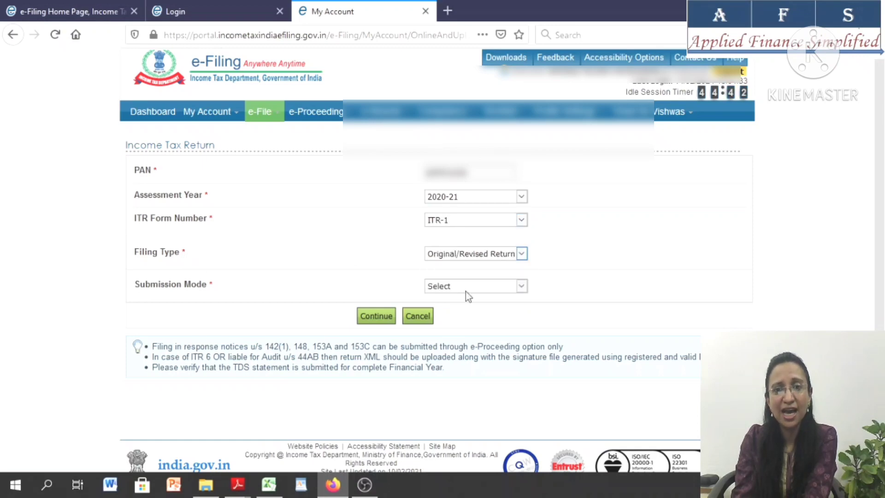
{"action": "left_click", "coordinate": [465, 283]}
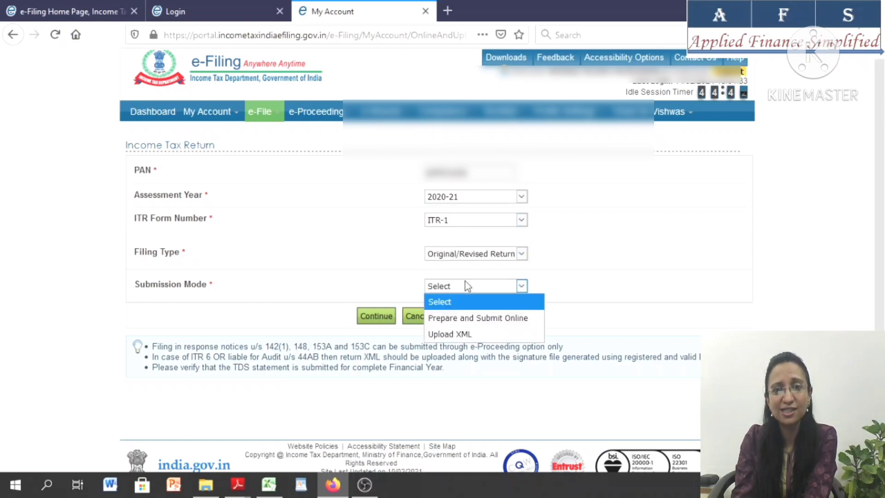
{"action": "left_click", "coordinate": [453, 335]}
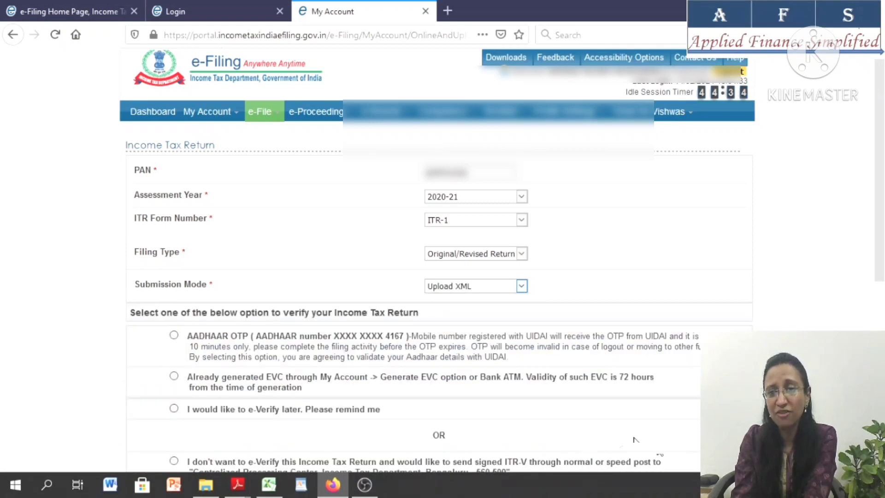
Continue with the return submission and agree to the prefill consent about checking all prefilled data
{"action": "scroll", "coordinate": [1, 469], "scroll_direction": "down", "scroll_amount": 3}
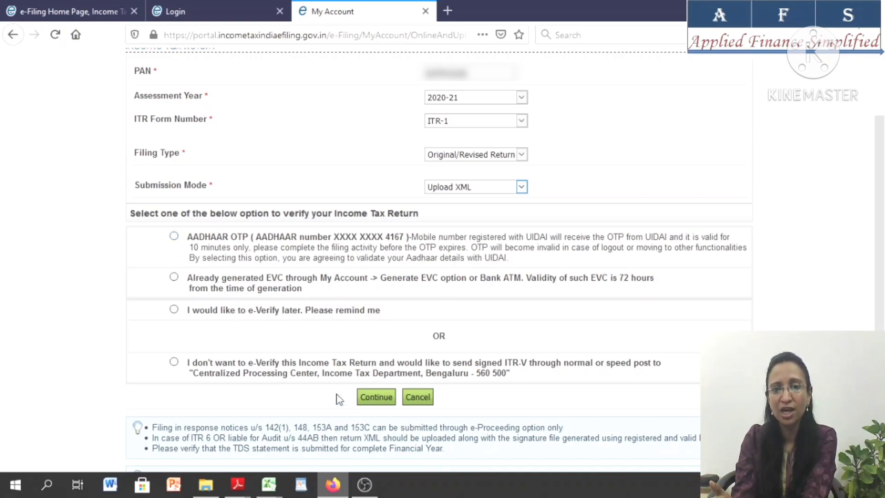
{"action": "left_click", "coordinate": [376, 397]}
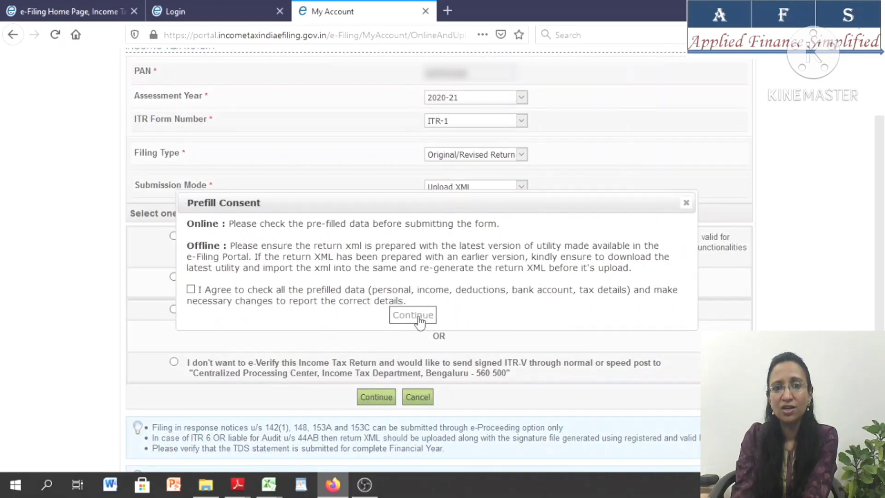
{"action": "left_click", "coordinate": [191, 289]}
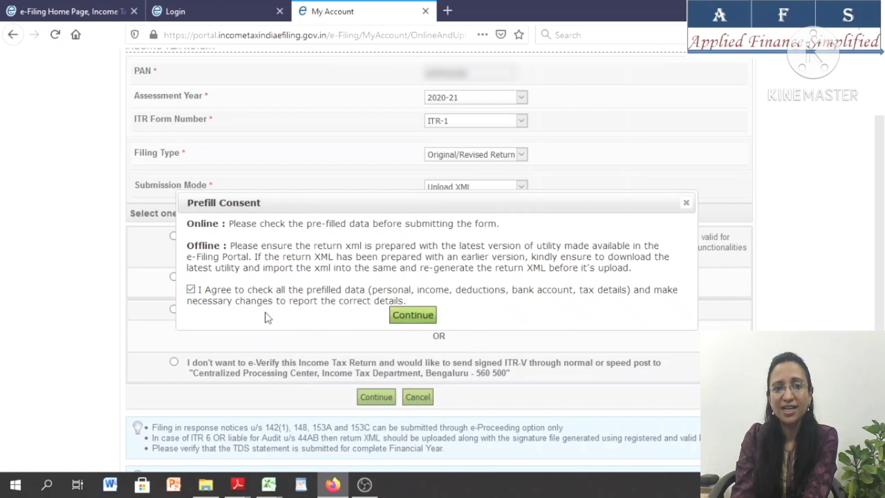
{"action": "left_click", "coordinate": [412, 316]}
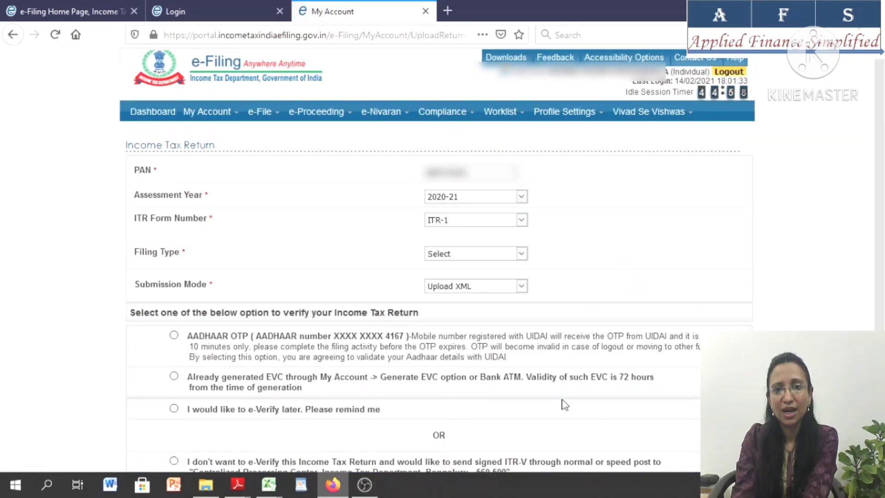
Look over the submission modes and the return verification options on the reloaded Income Tax Return page
{"action": "left_click", "coordinate": [506, 291]}
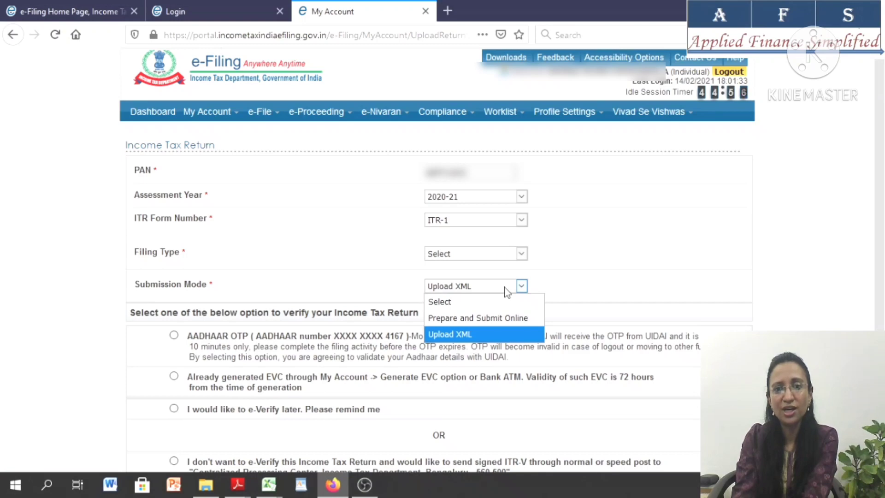
{"action": "left_click", "coordinate": [506, 291]}
{"action": "scroll", "coordinate": [507, 290], "scroll_direction": "down", "scroll_amount": 3}
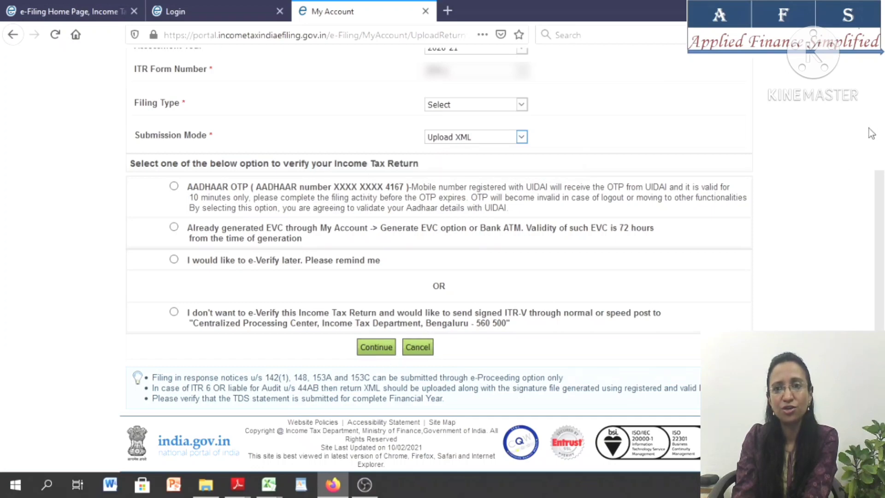
{"action": "scroll", "coordinate": [881, 91], "scroll_direction": "up", "scroll_amount": 3}
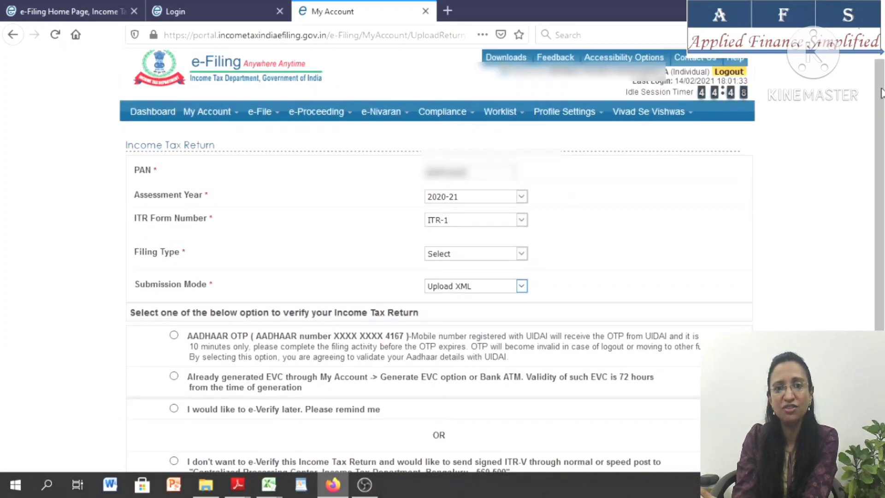